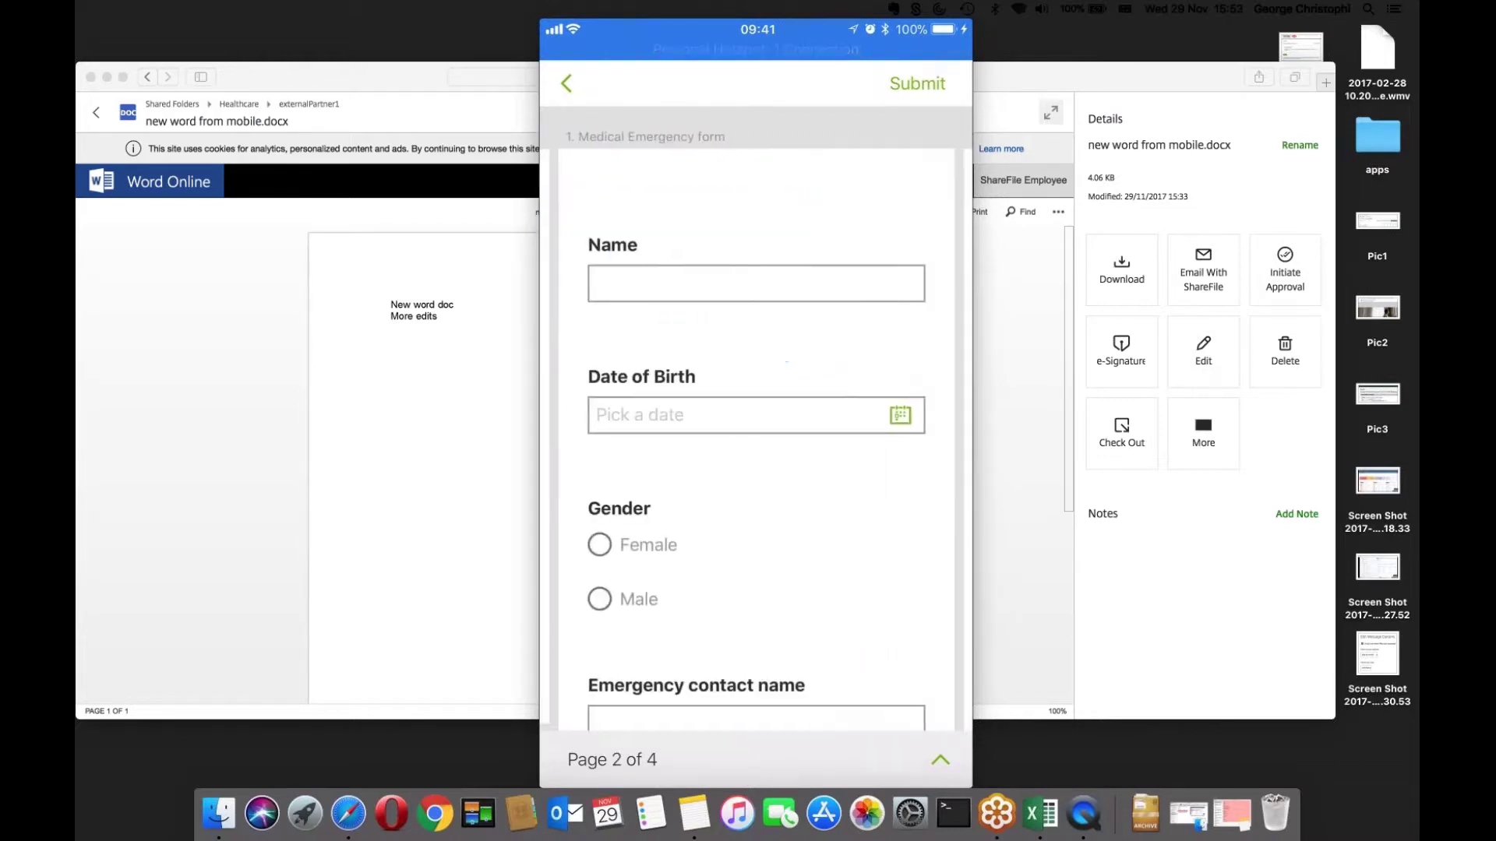
- Enter the patient's name and set the date of birth to 18 March 1994
click(756, 283)
text(John)
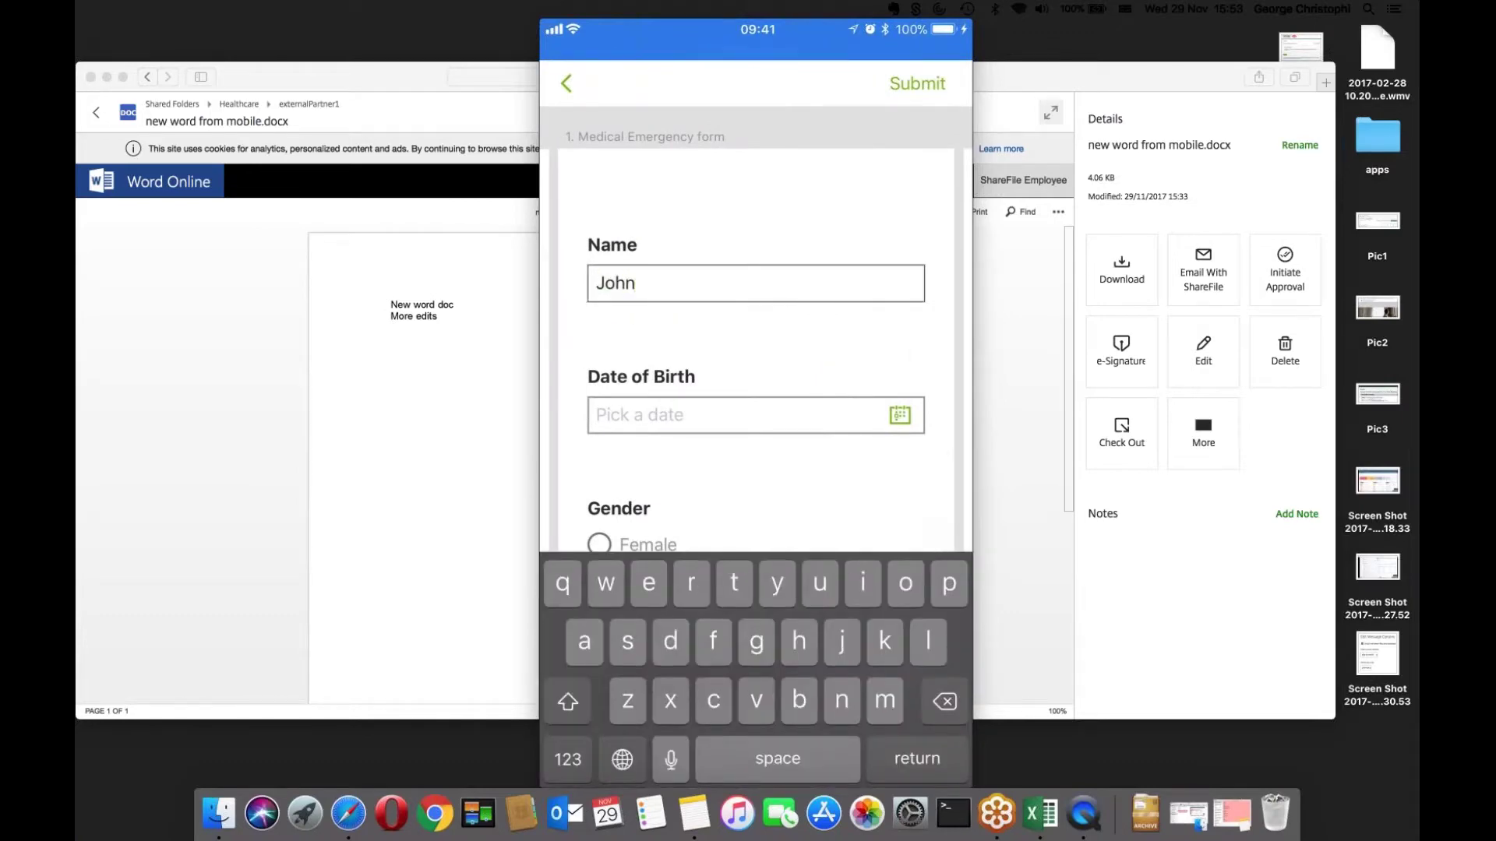
text( smith)
click(756, 415)
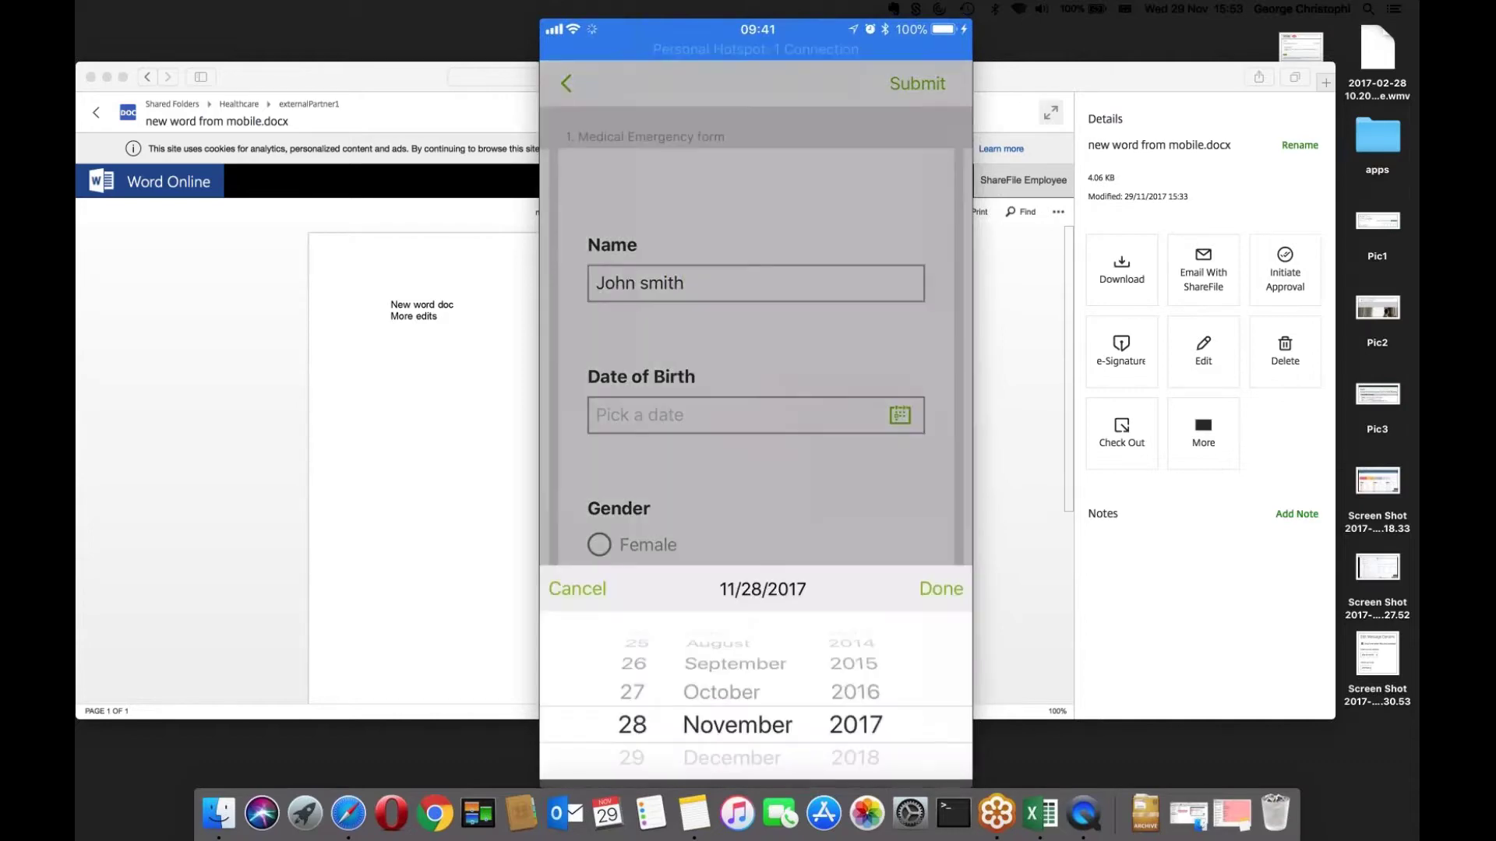
drag(635, 663, 634, 709)
drag(725, 642, 724, 729)
drag(855, 638, 855, 732)
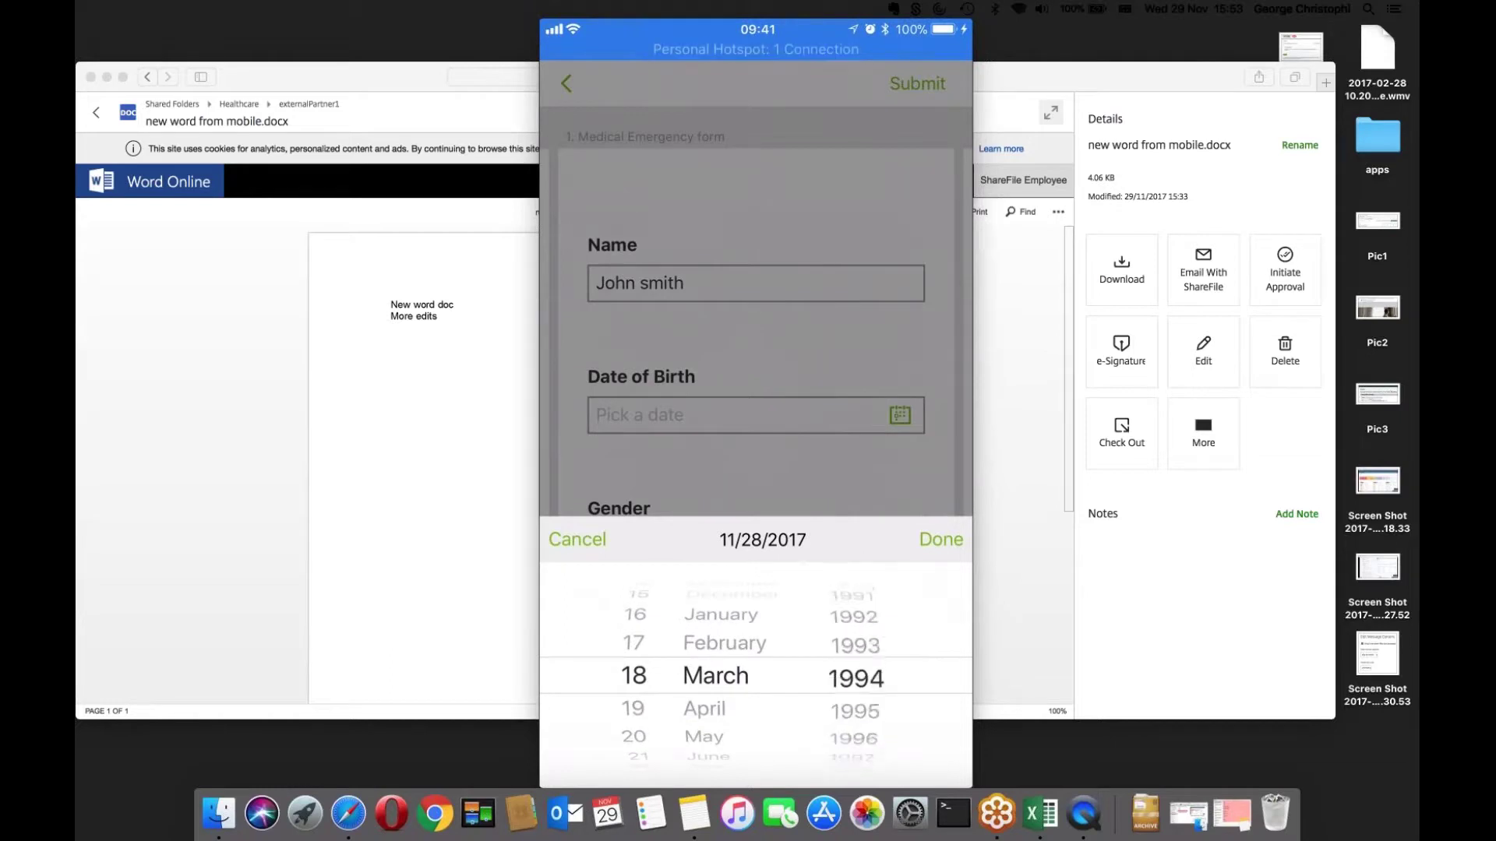
click(941, 539)
- Mark gender as Male and enter the emergency contact's name and phone number
click(600, 599)
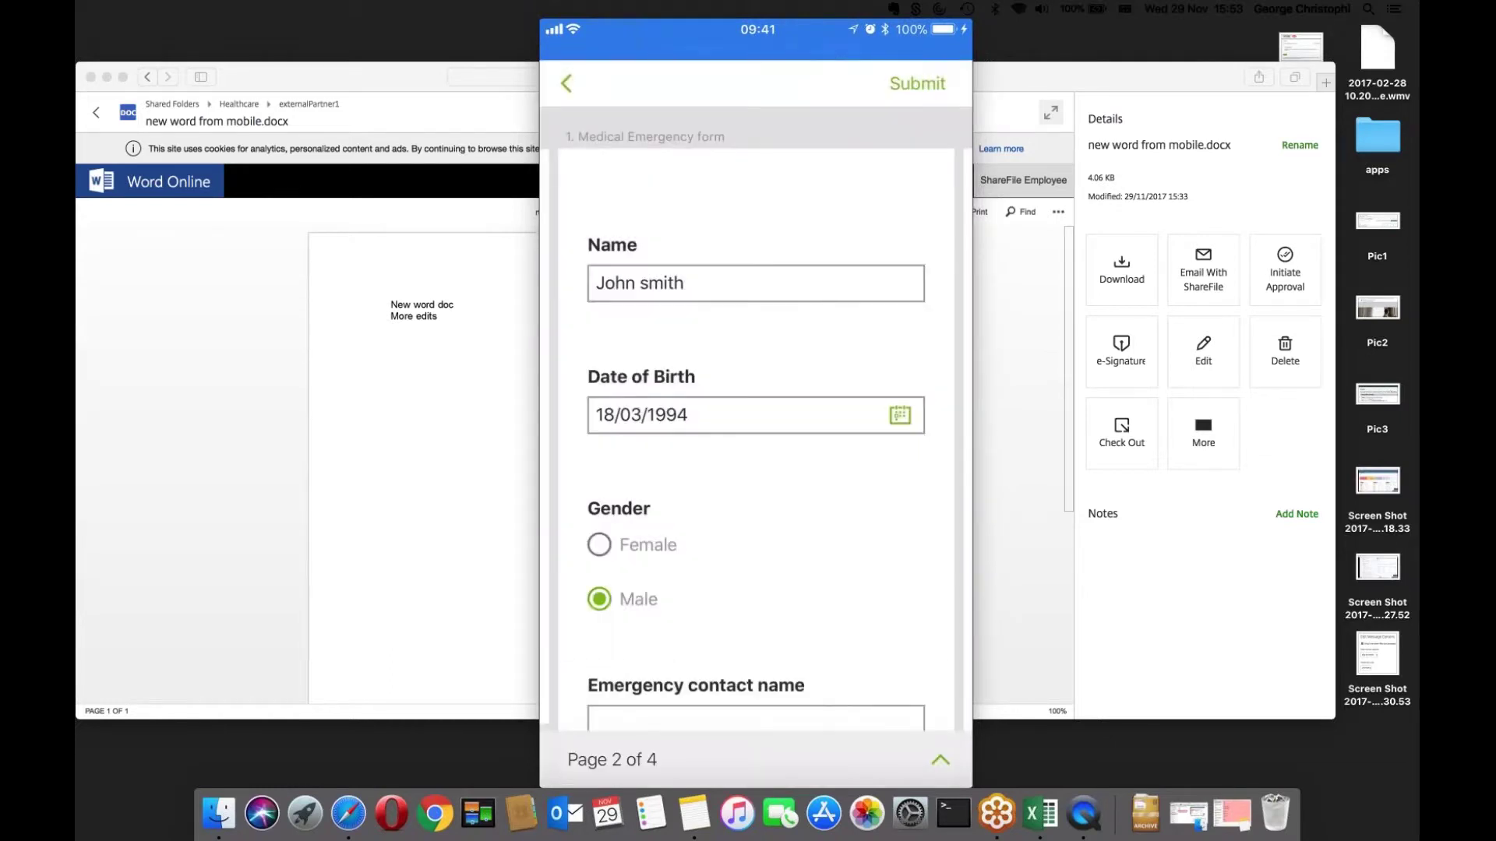
scroll(756, 467, down, 3)
click(755, 512)
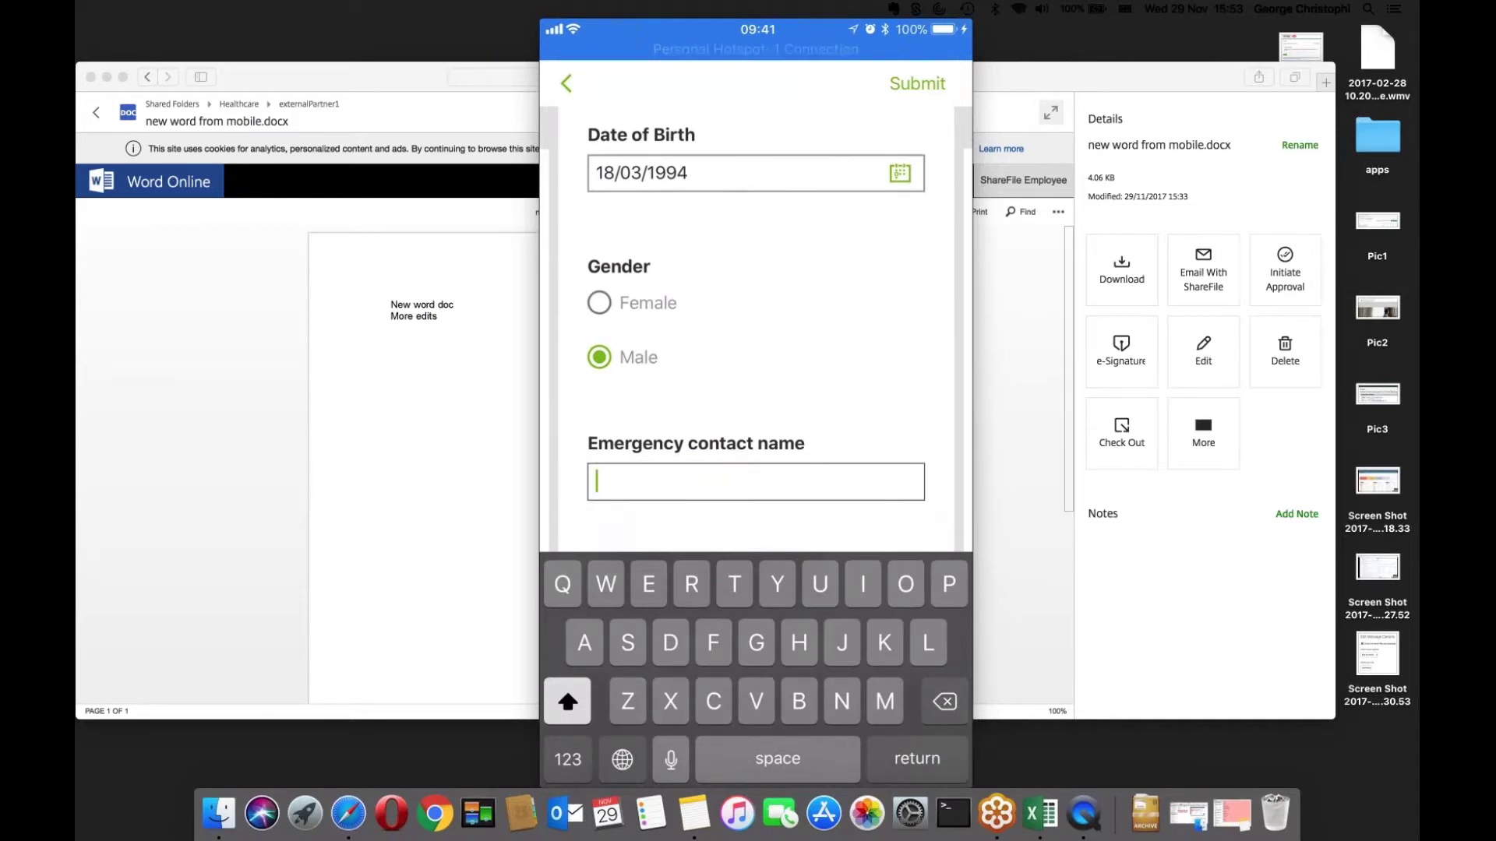
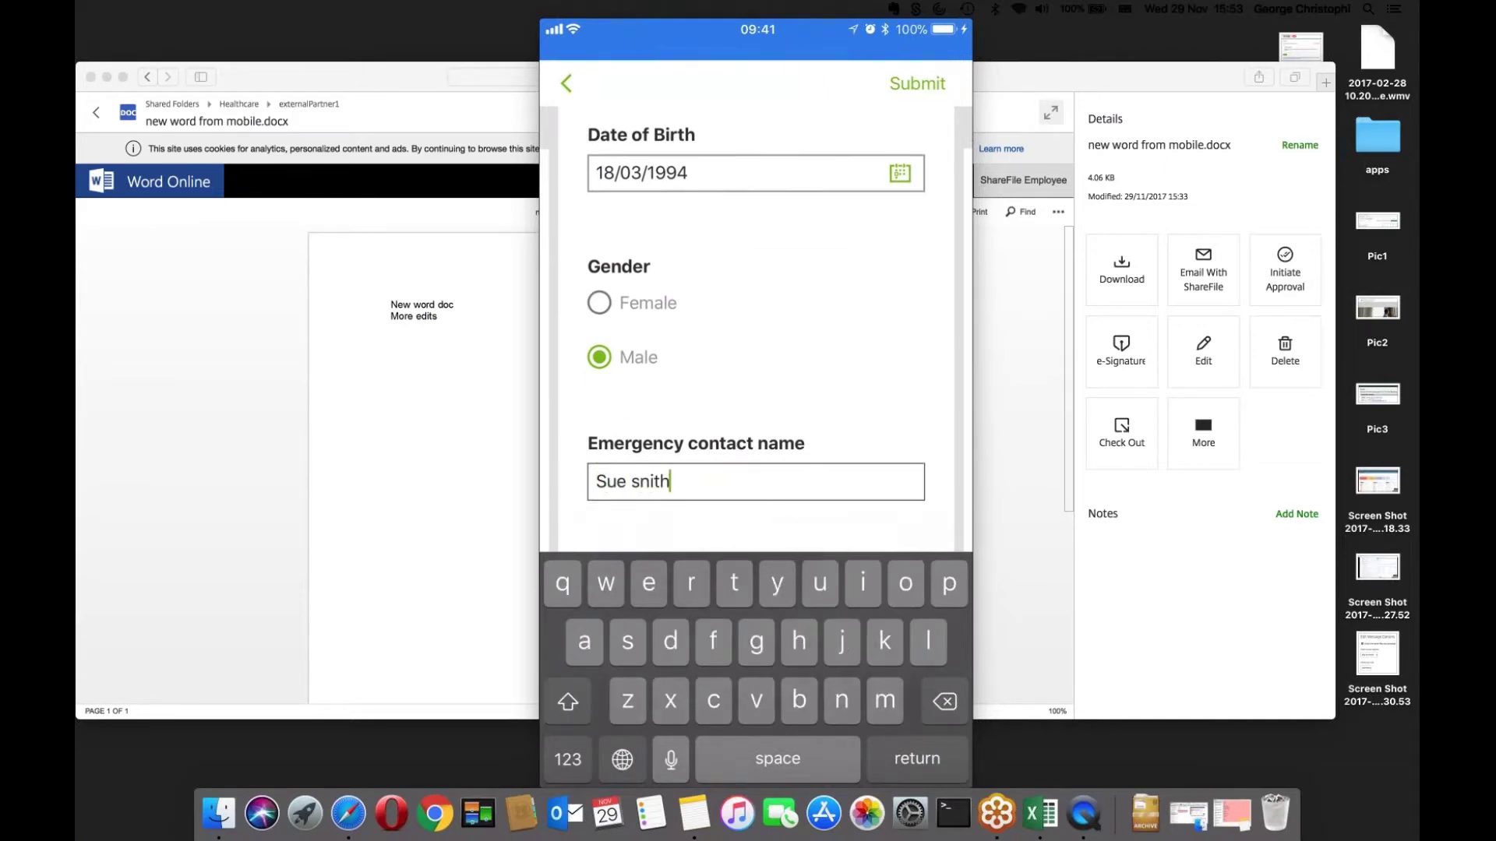
key(Return)
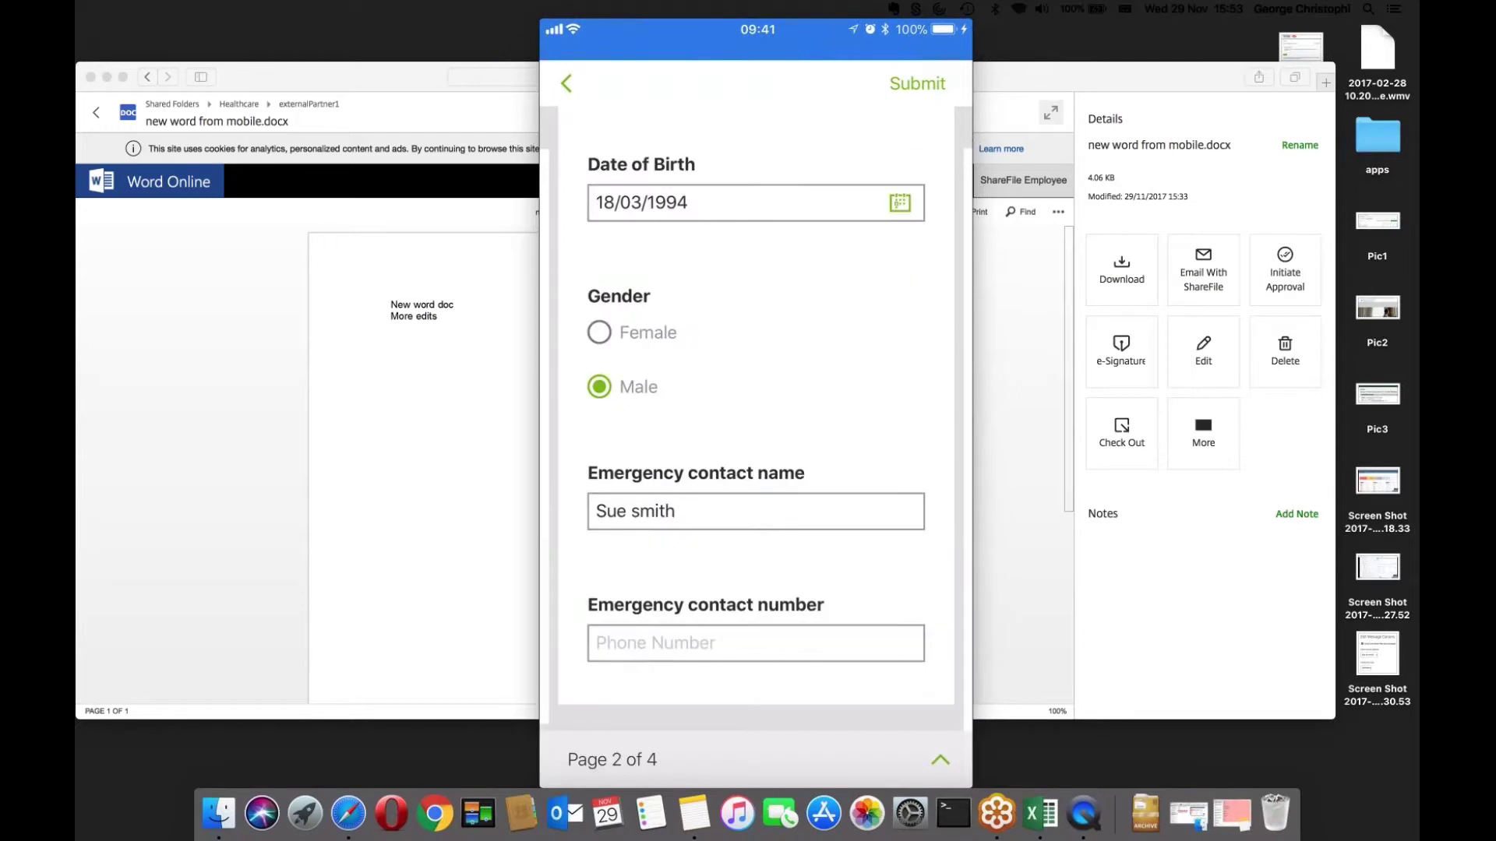
click(756, 637)
text(012) 345-678)
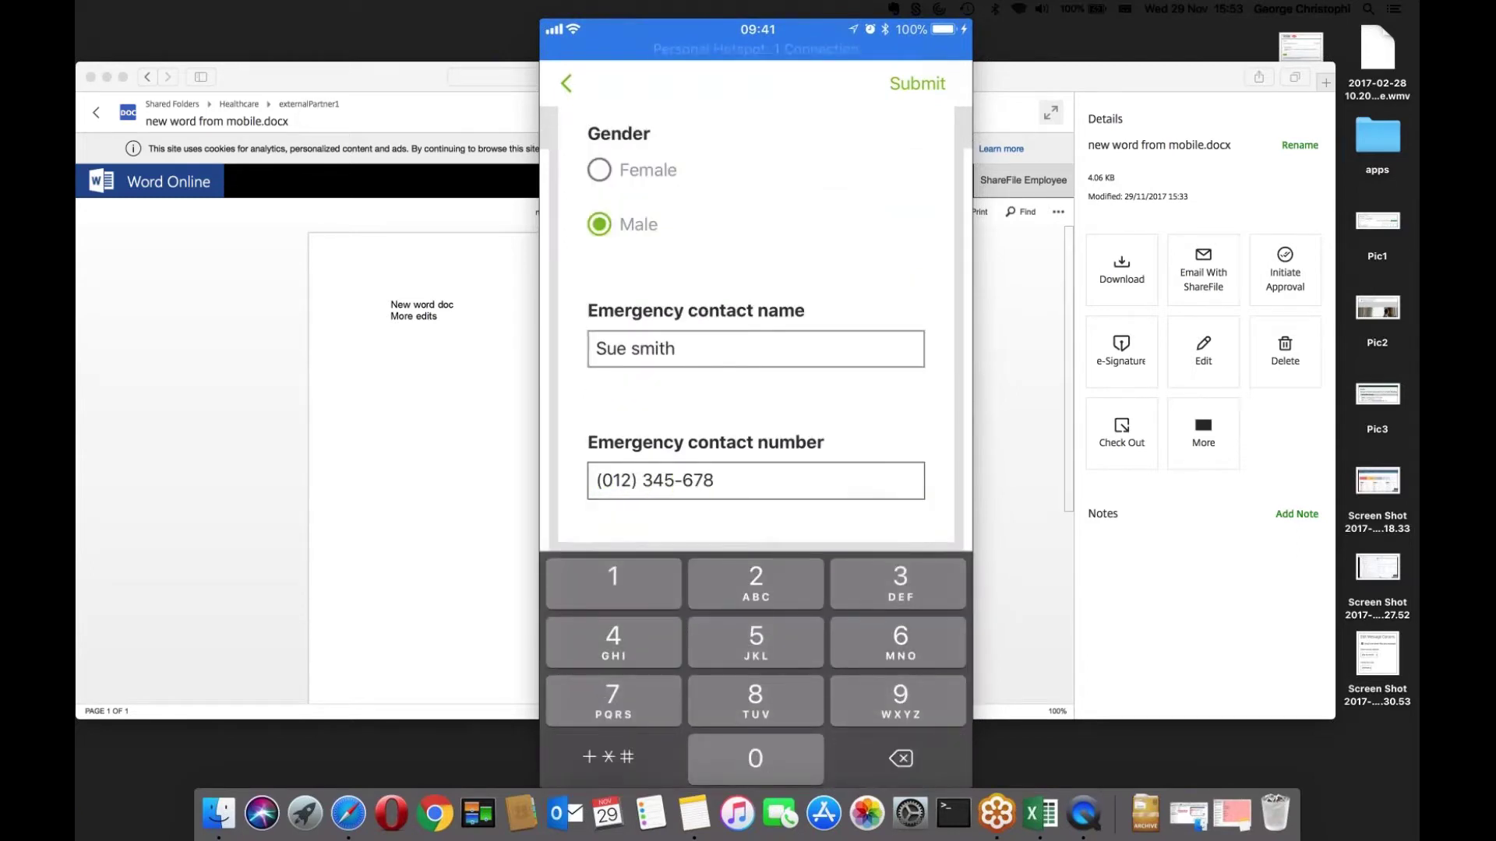
text(5)
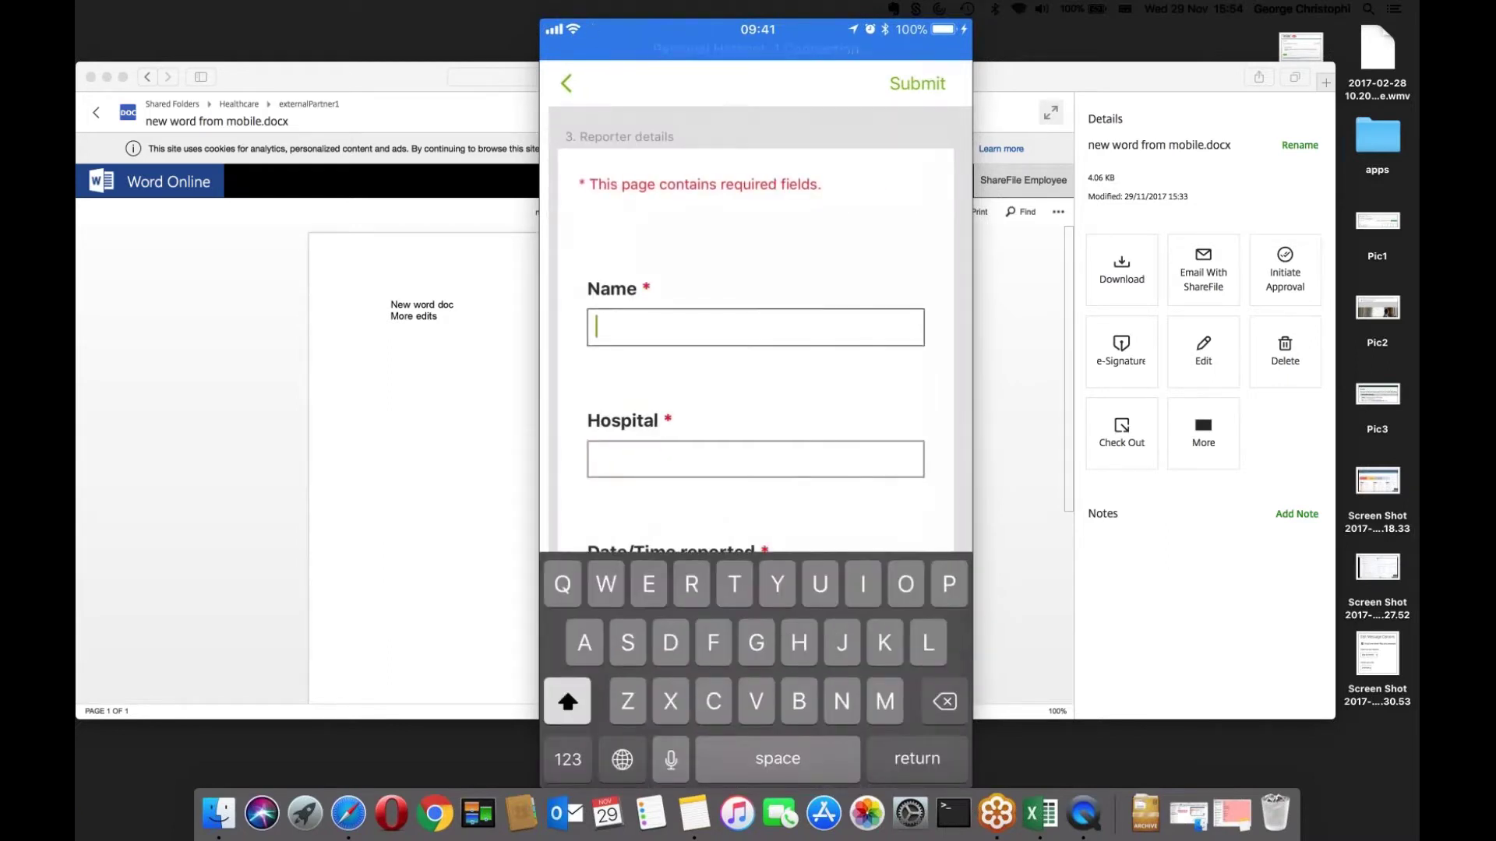
- Enter the reporter's name and 'Royal free' as the hospital
text(George )
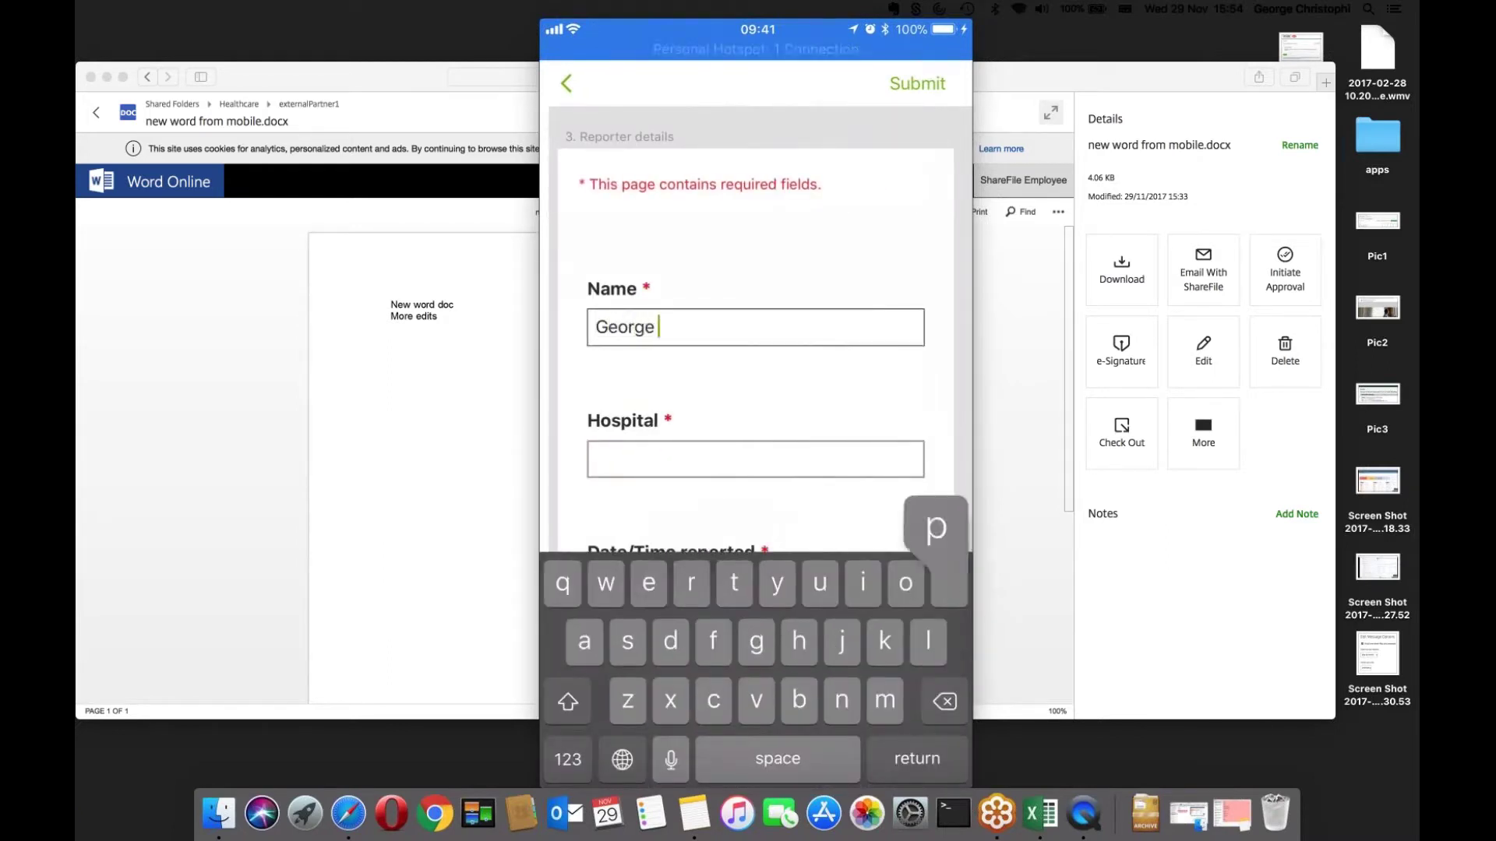
text(paramedic)
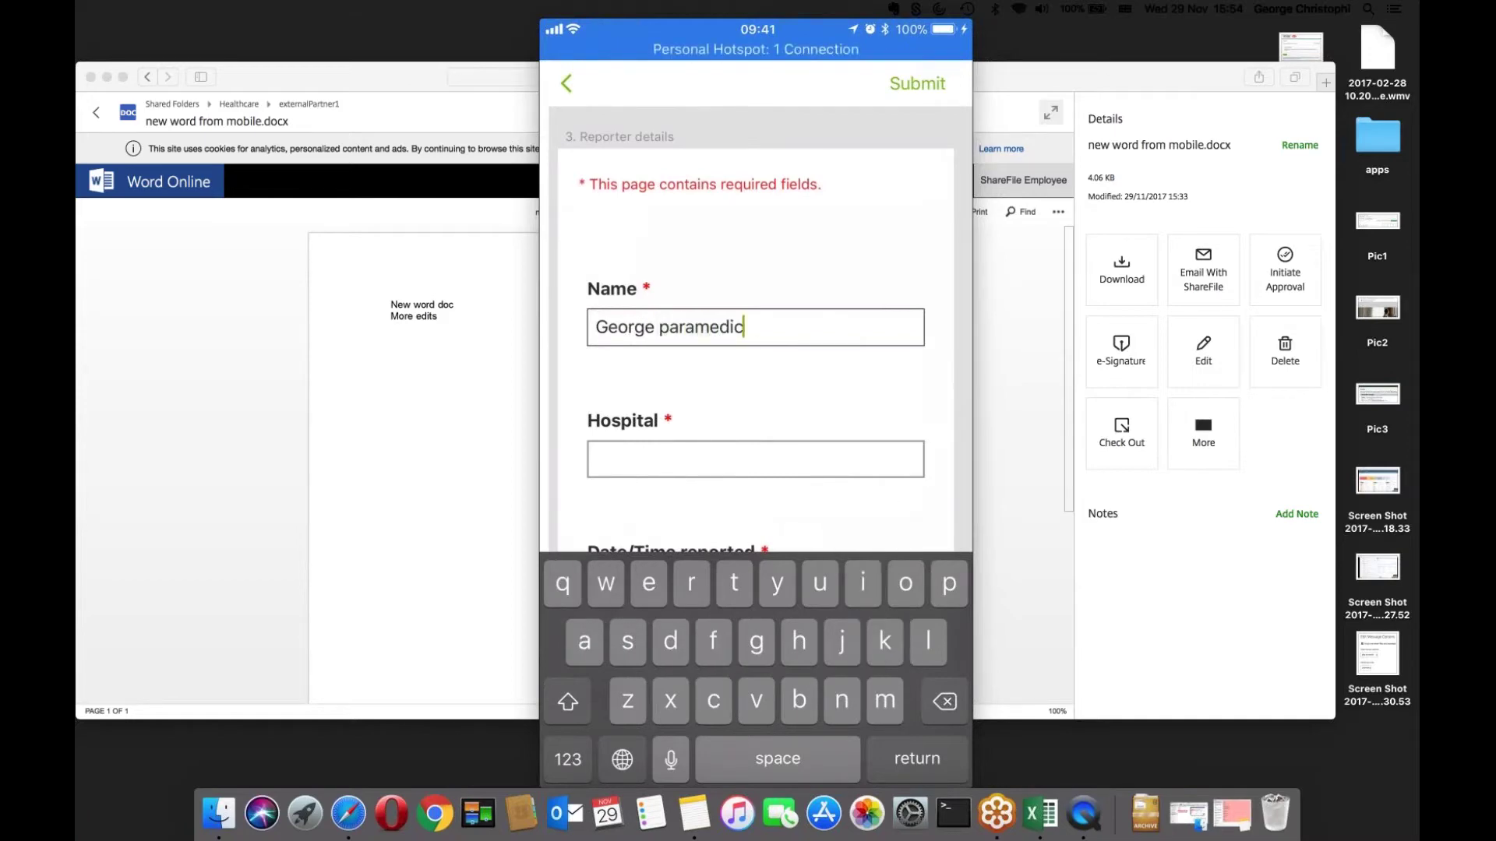
key(Return)
click(755, 313)
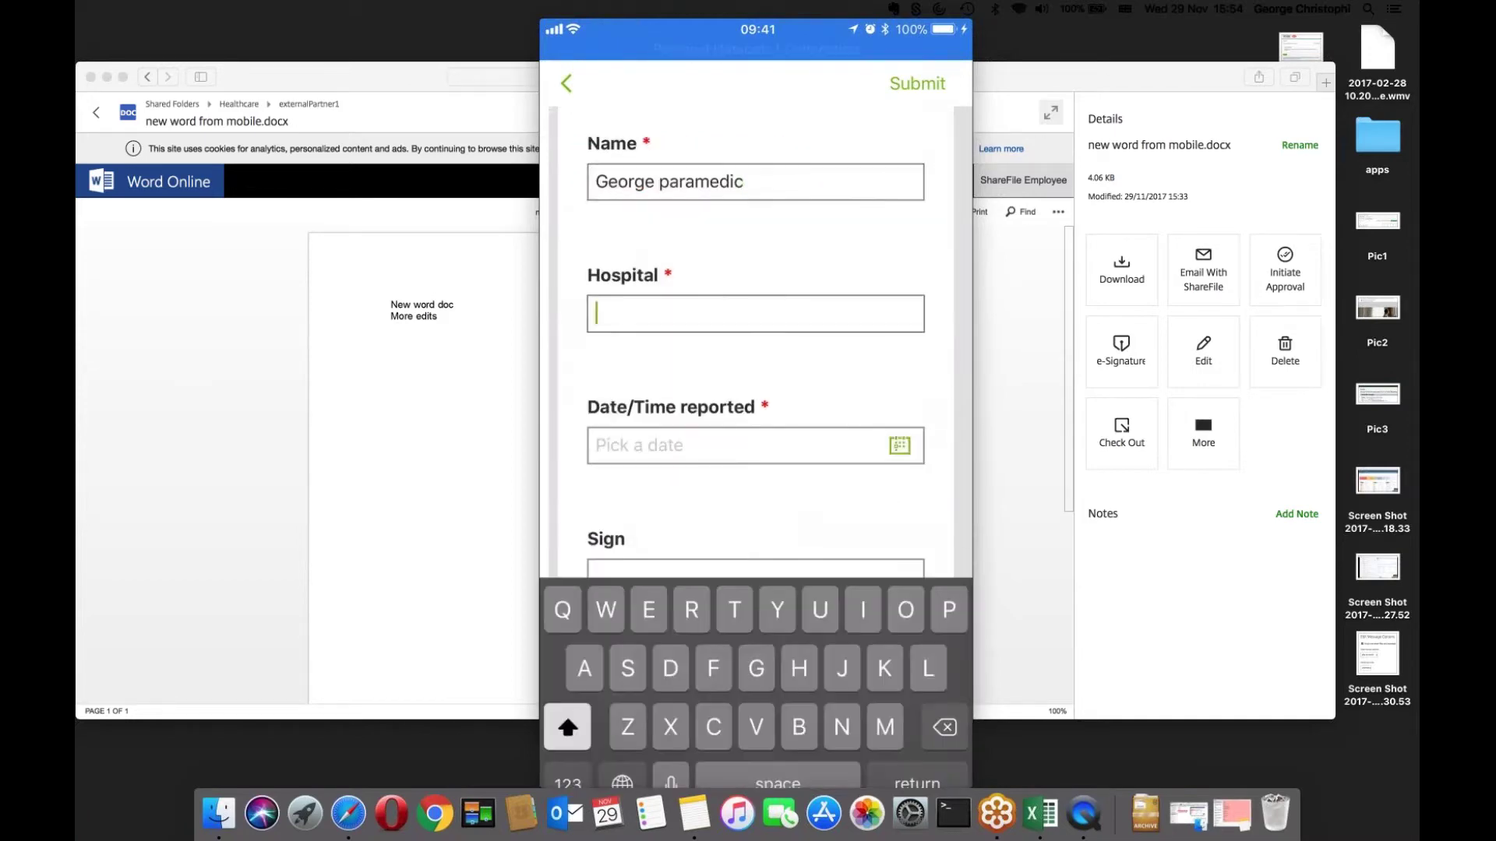
text(Royal free)
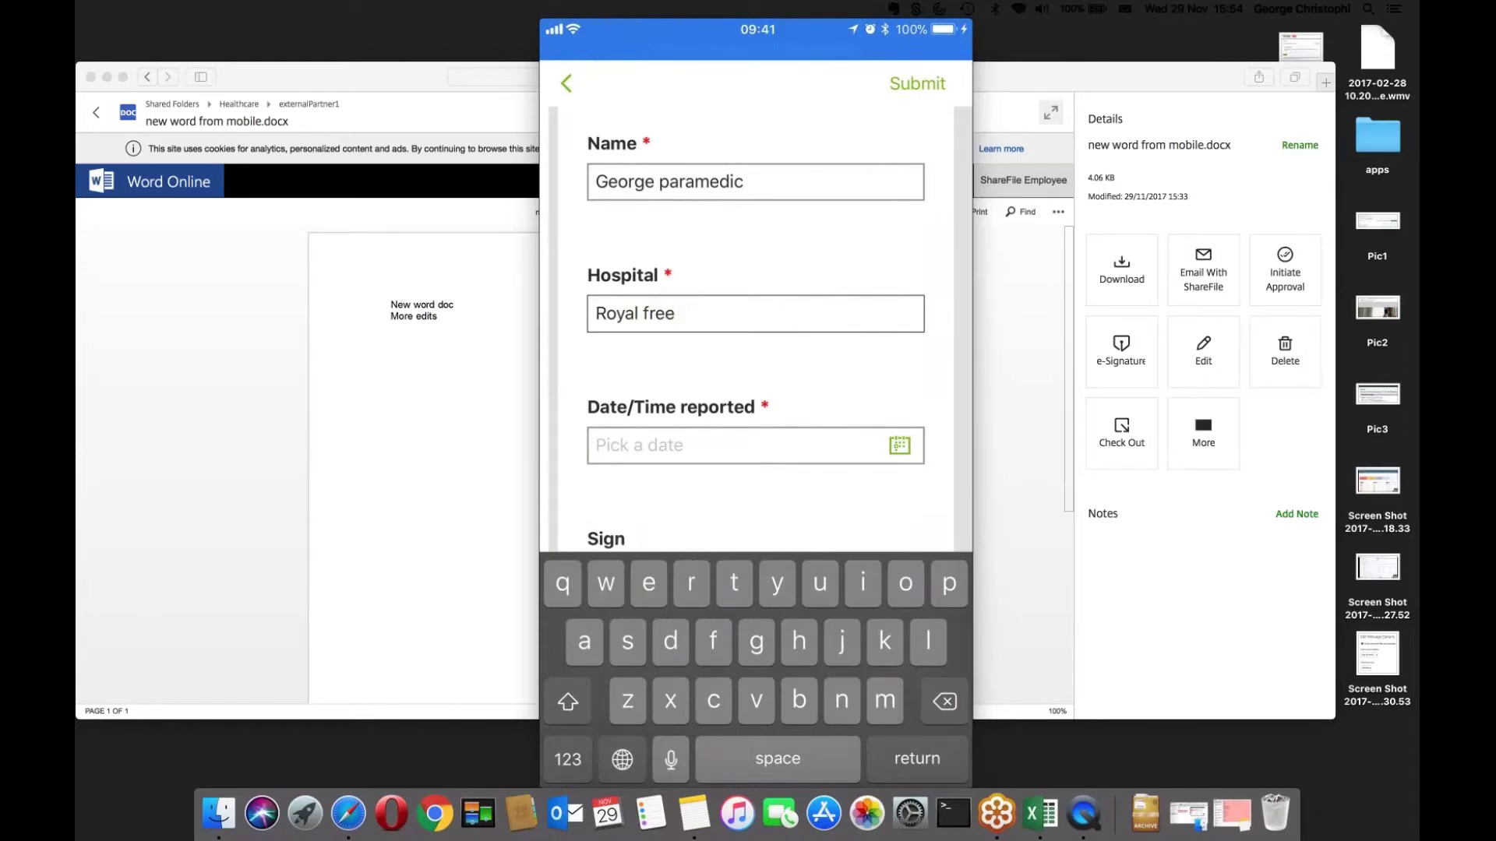
- Confirm the report date and time, then submit the form over cellular data
click(755, 444)
click(941, 539)
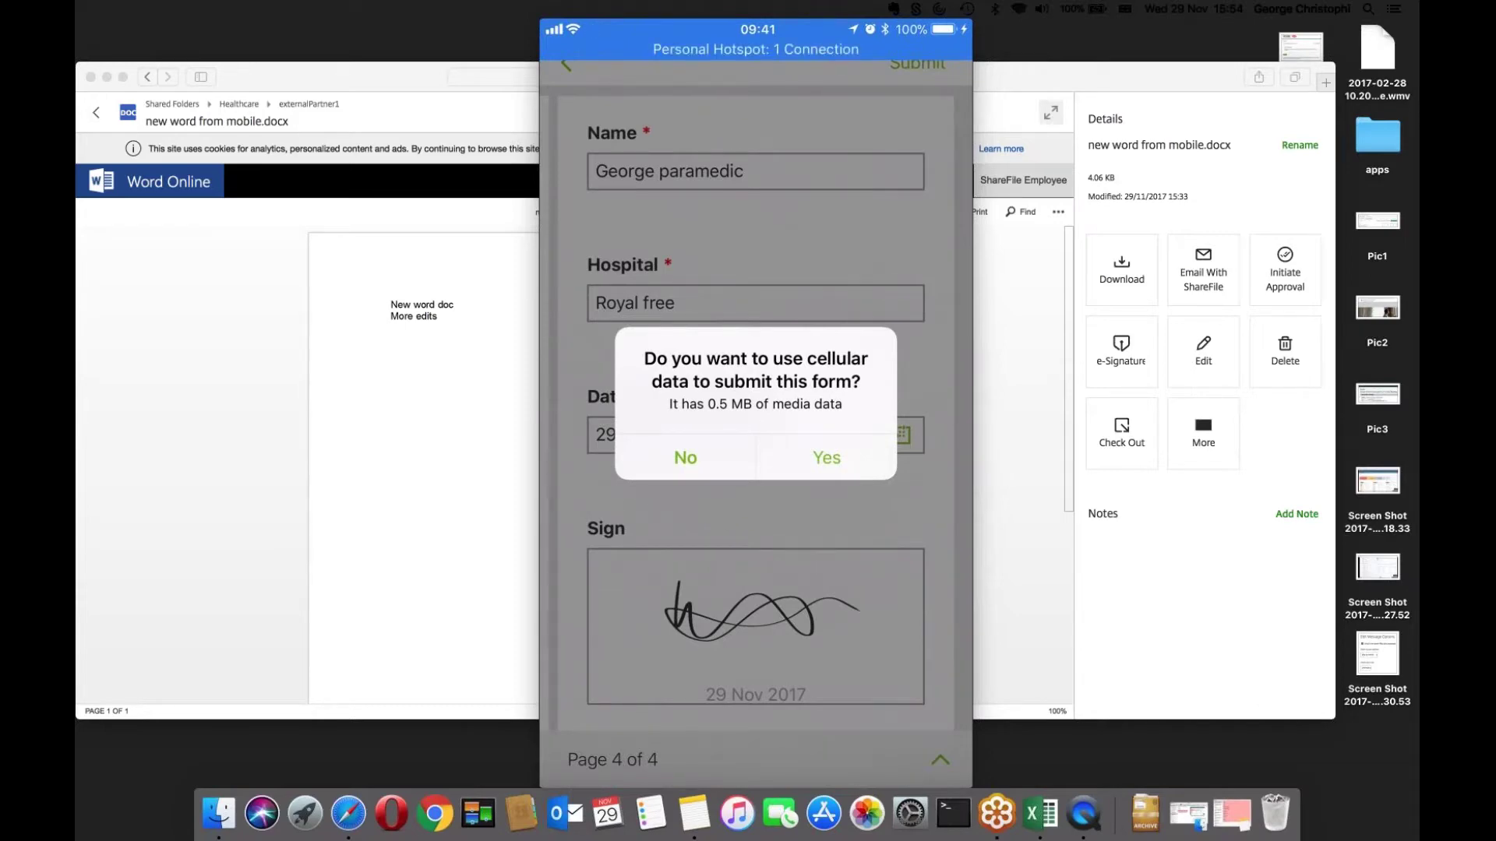
click(826, 457)
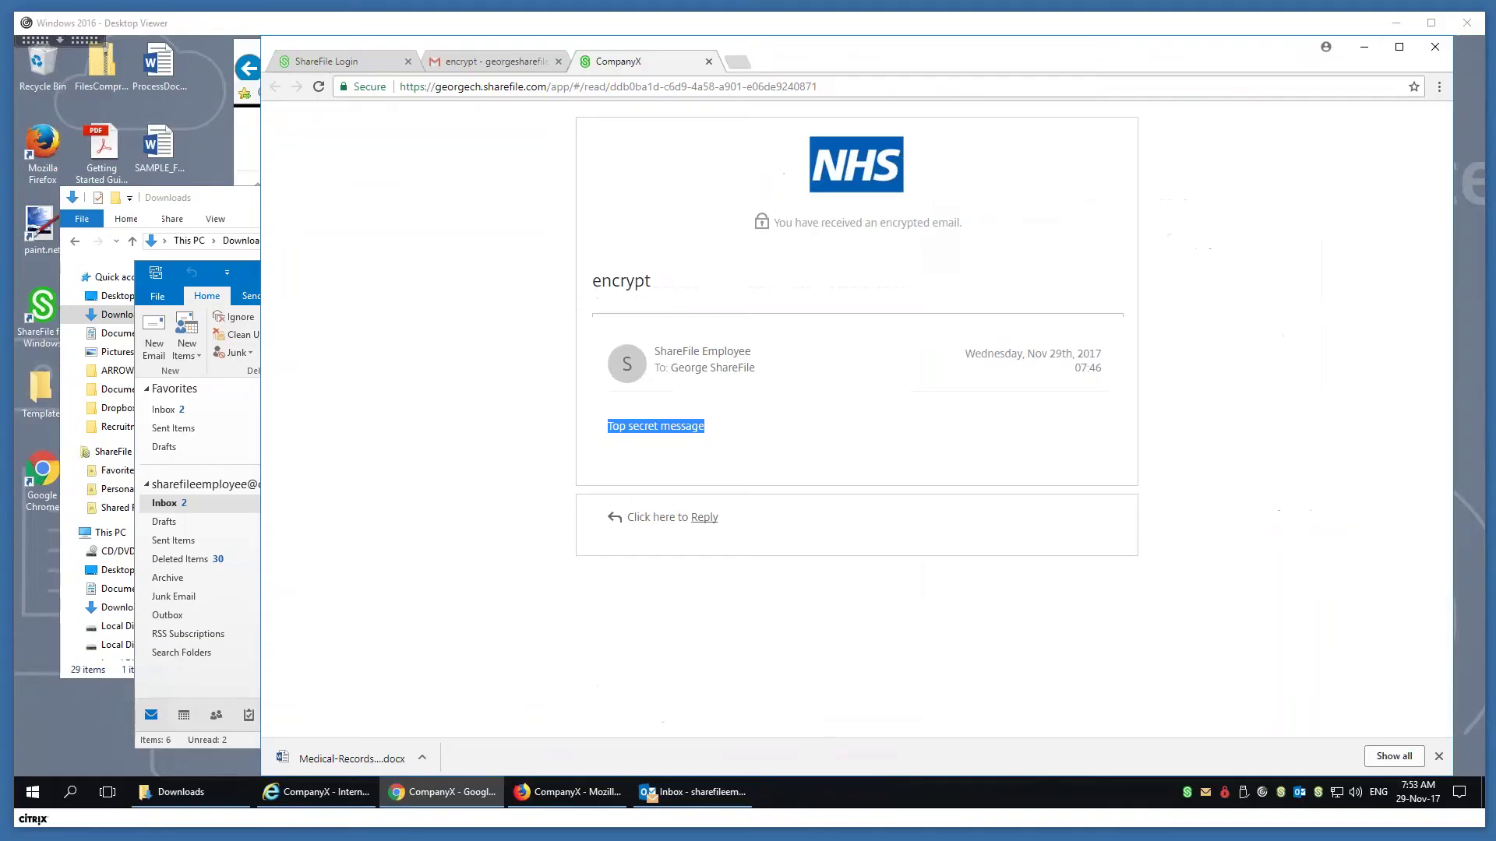
- Check the Outlook and web mail inbox, then return to ShareFile's CompanyX tab with the sidebar expanded
click(678, 792)
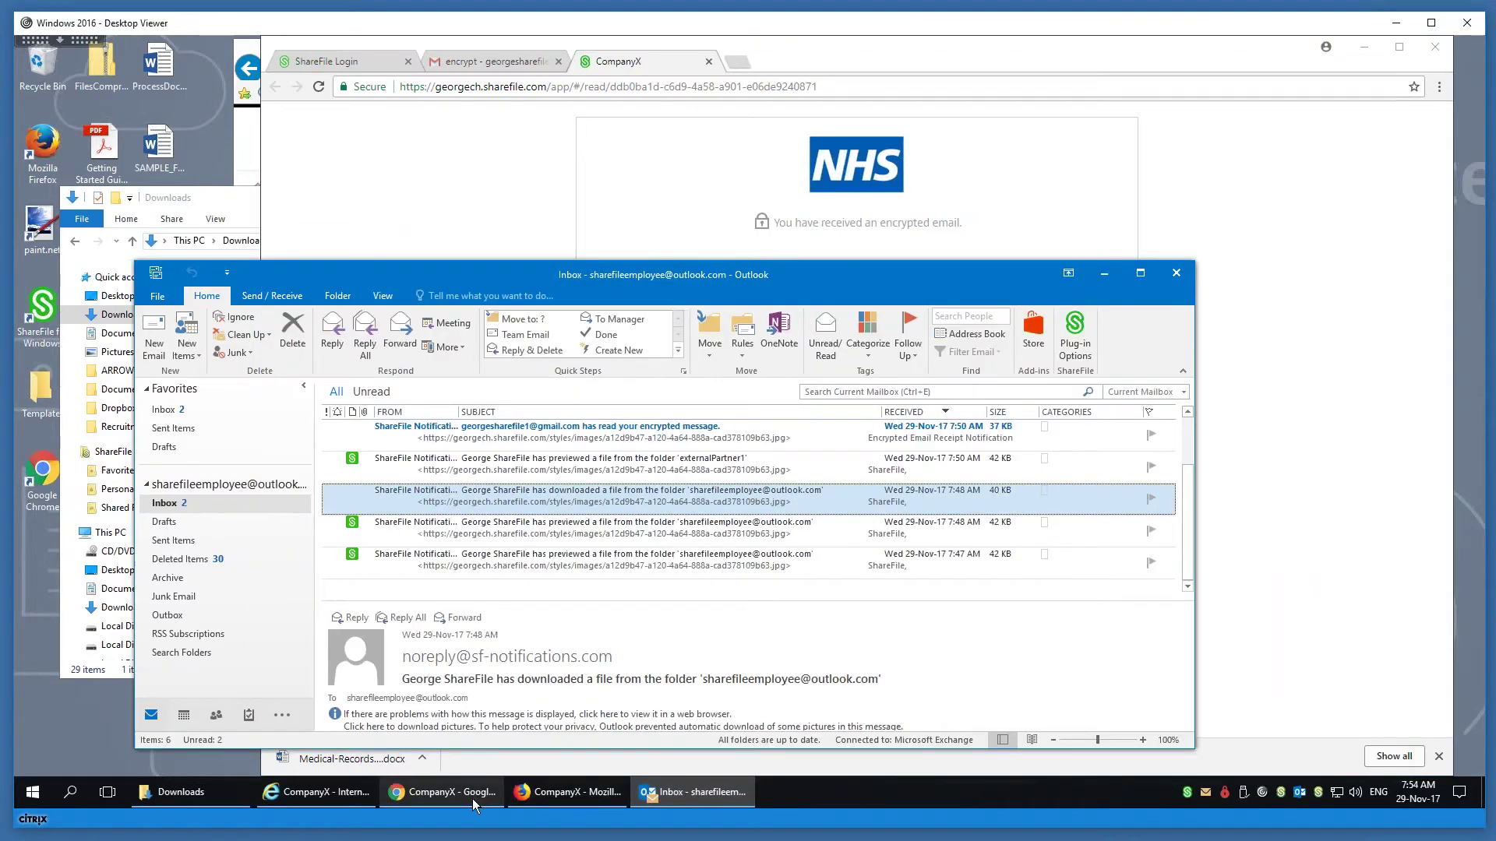
click(549, 793)
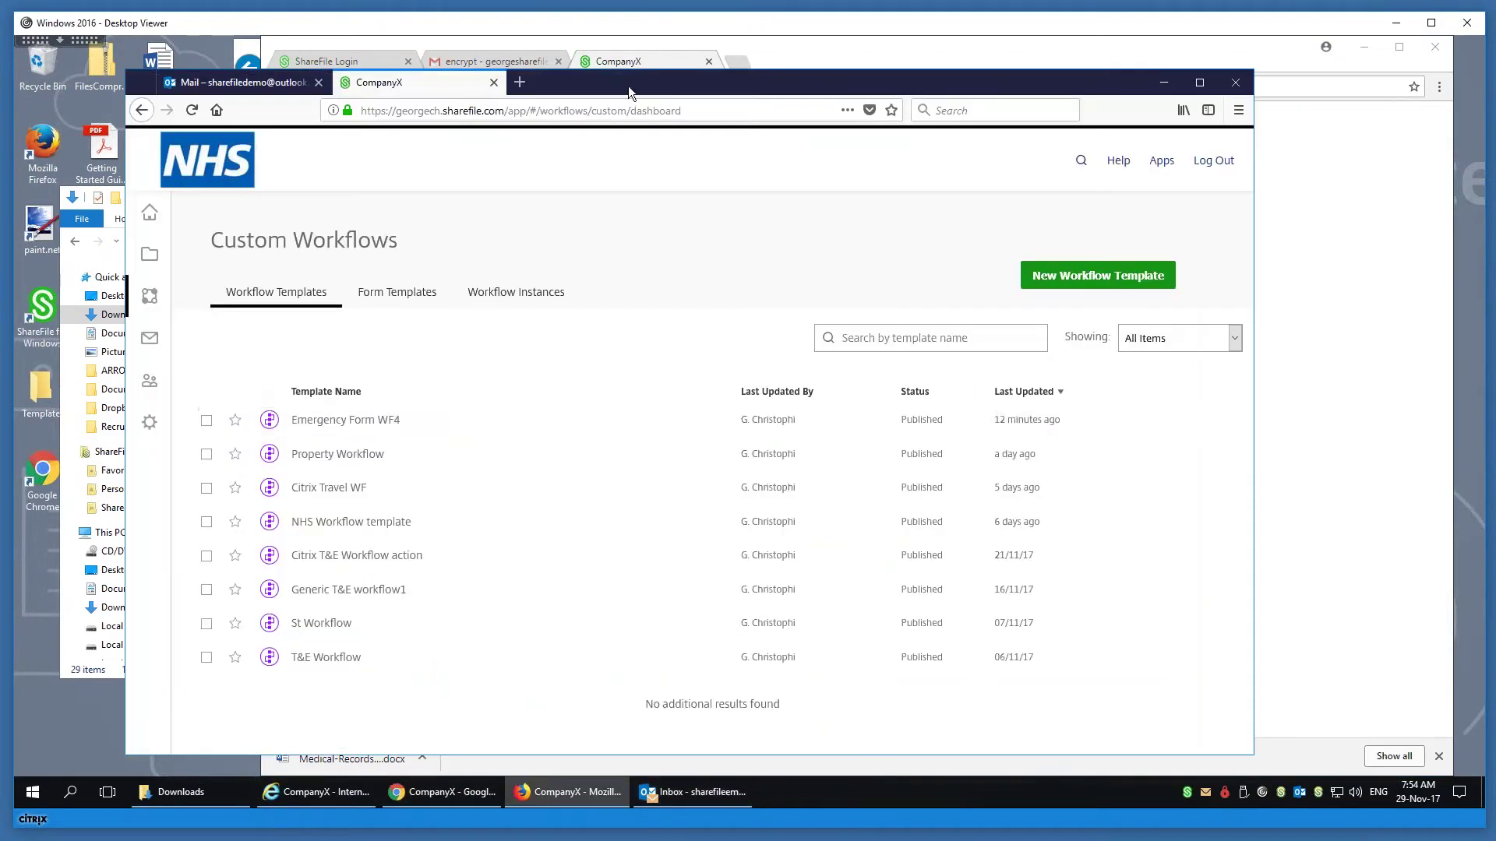
click(241, 82)
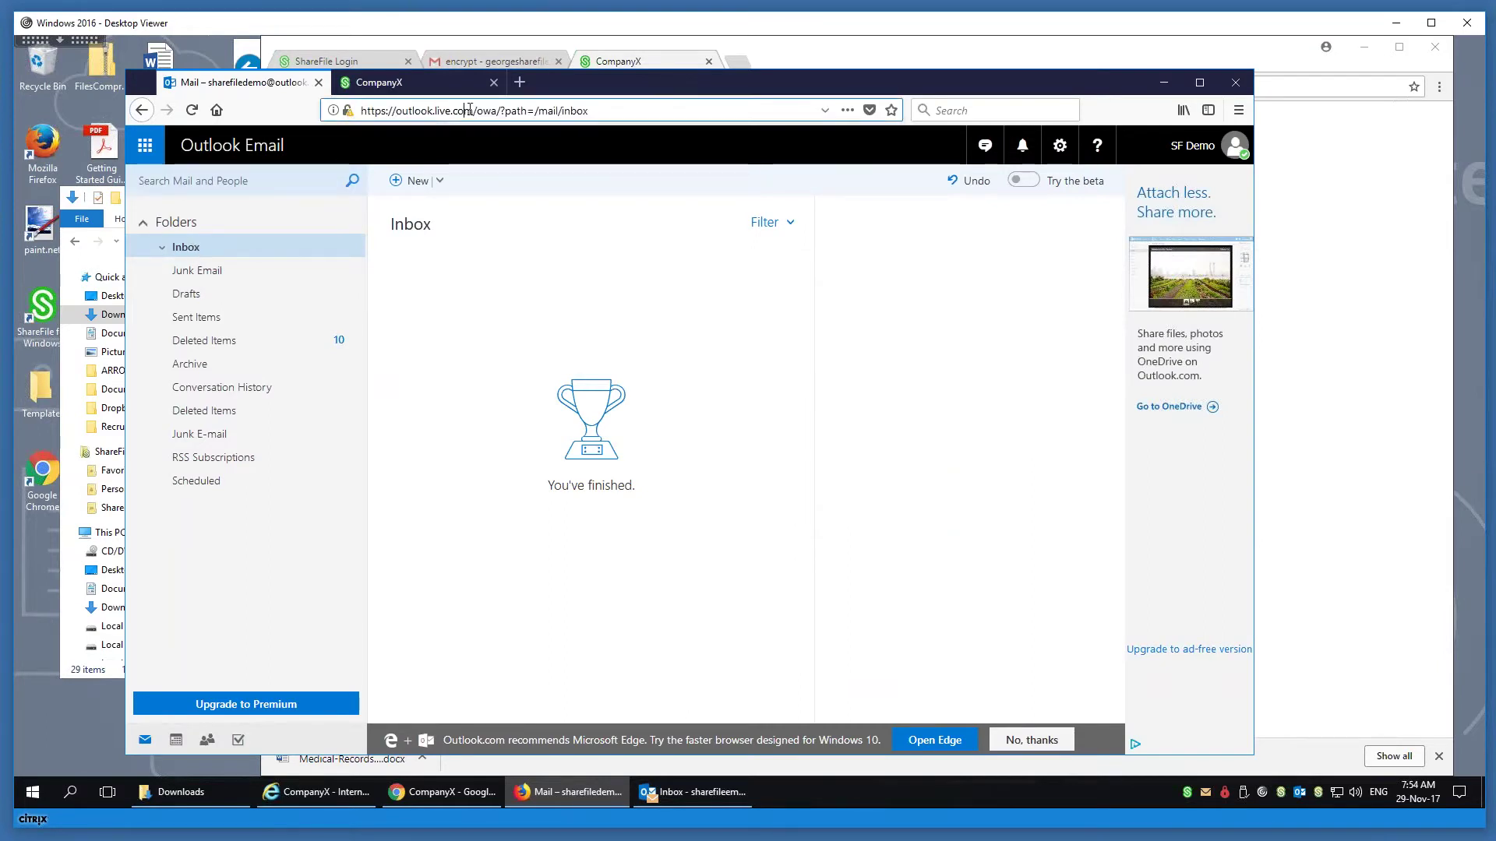
drag(653, 82, 605, 70)
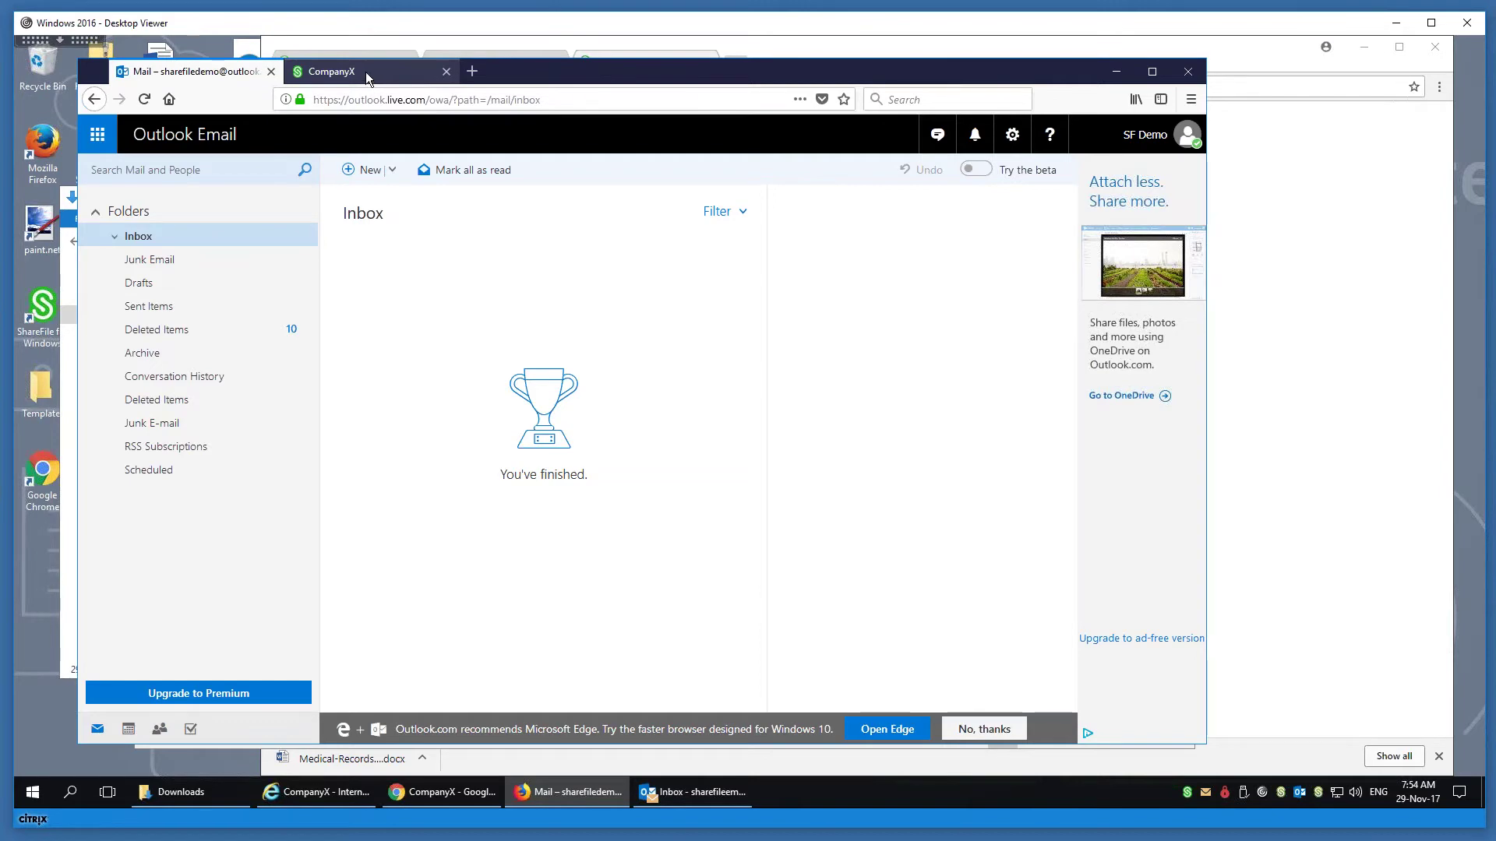
click(363, 72)
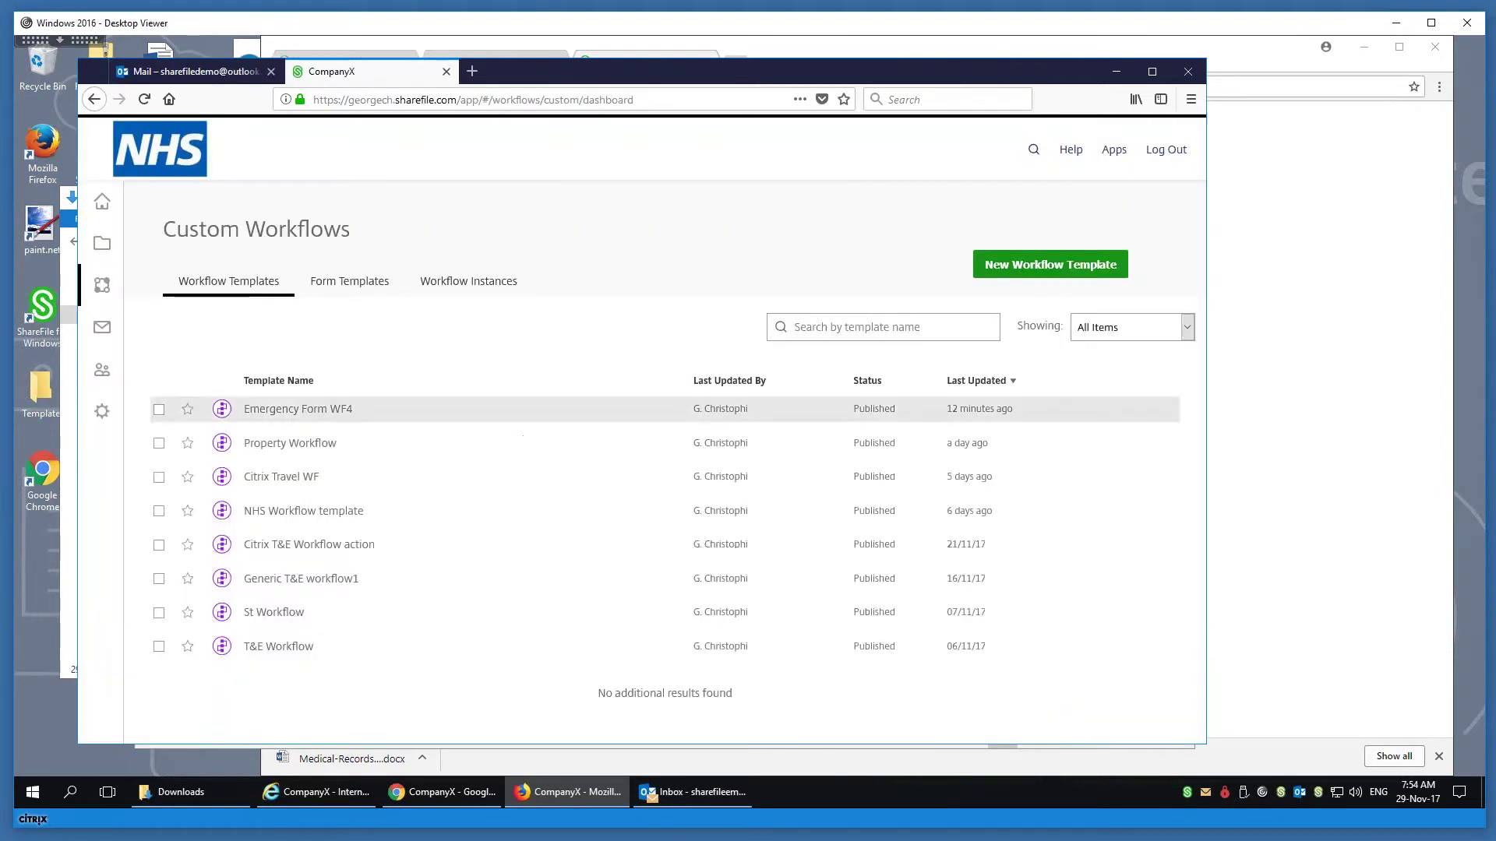
click(105, 244)
- Look into the Emergency Form 4 folder from the dashboard, then switch to the mail inbox
click(154, 203)
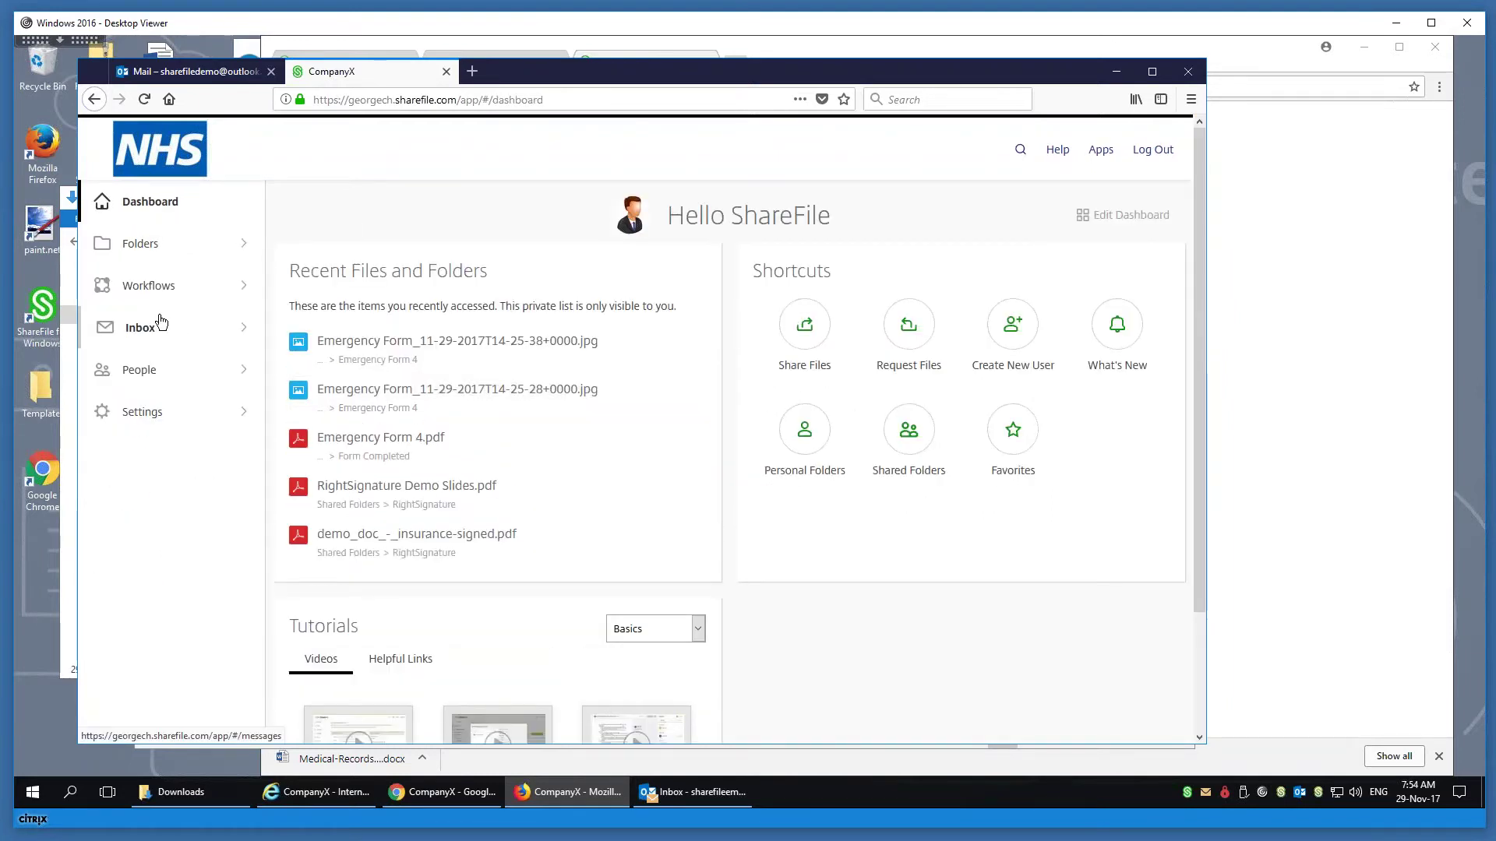
click(378, 360)
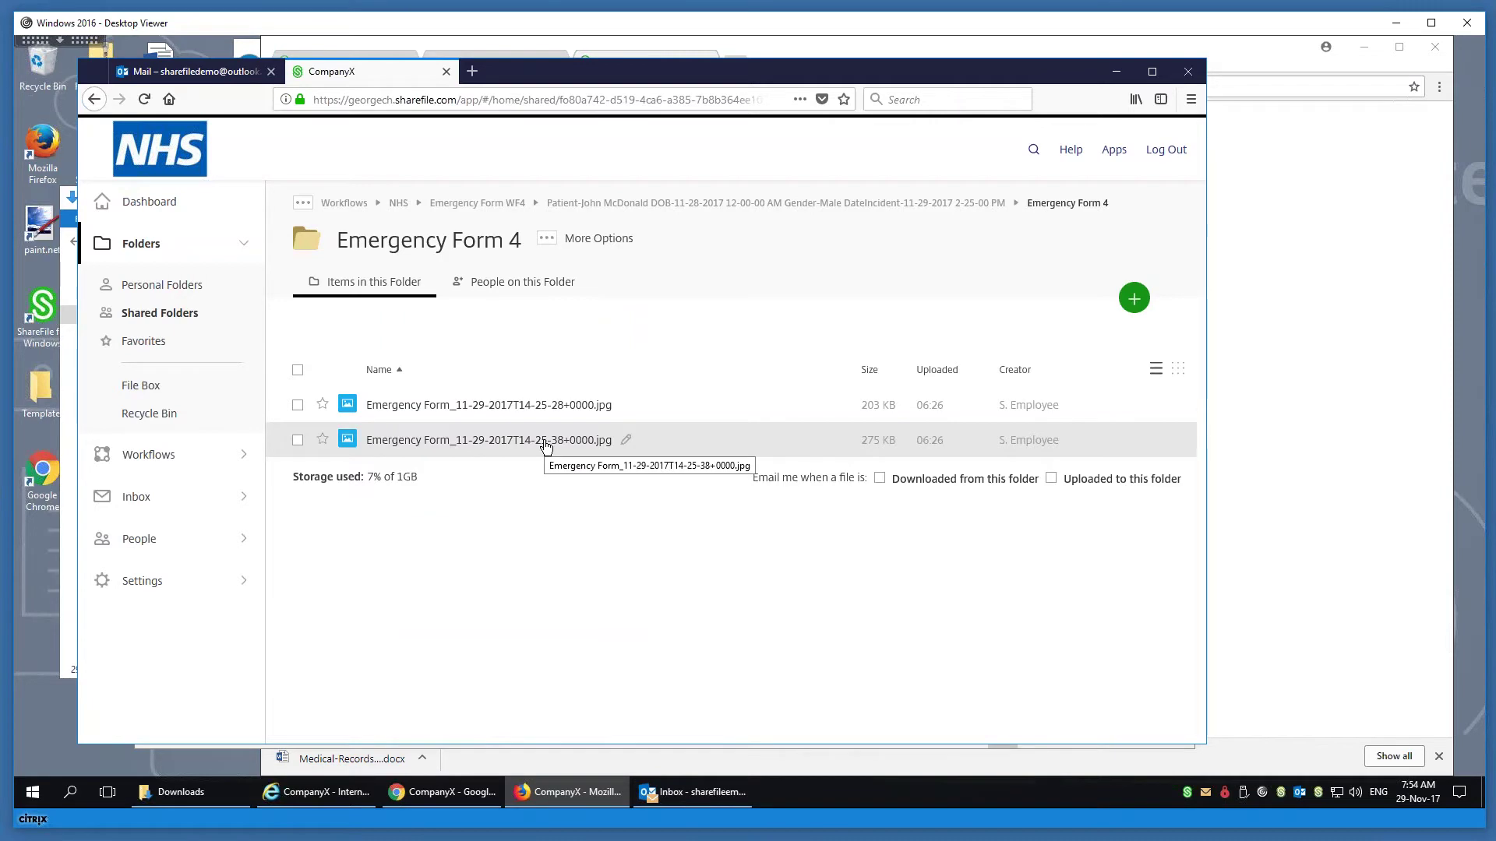
click(135, 206)
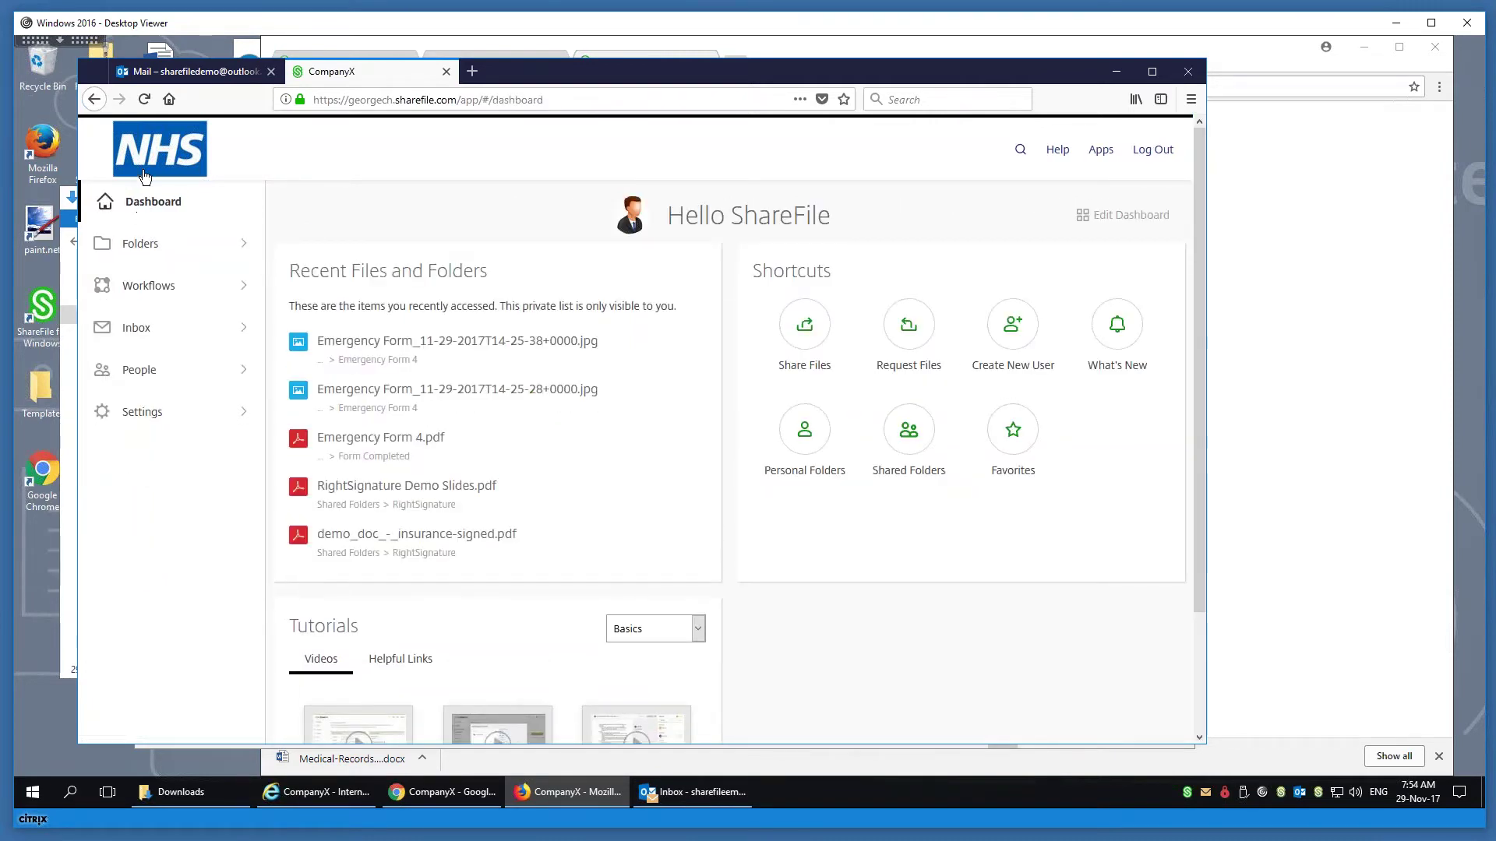
click(168, 72)
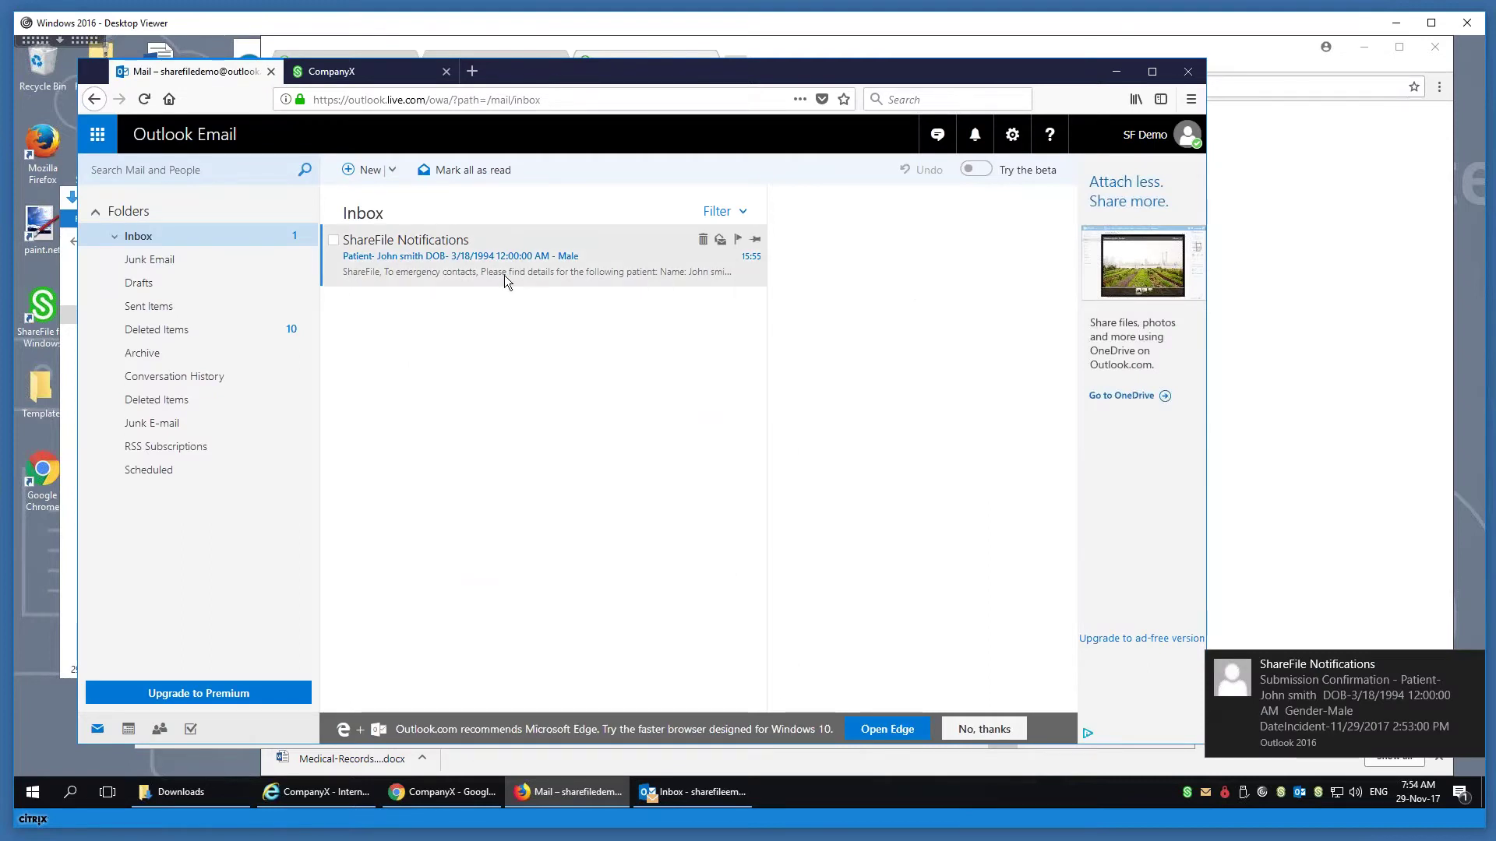
- Read the ShareFile Notifications email's patient details and follow its Workflow documents link
click(503, 274)
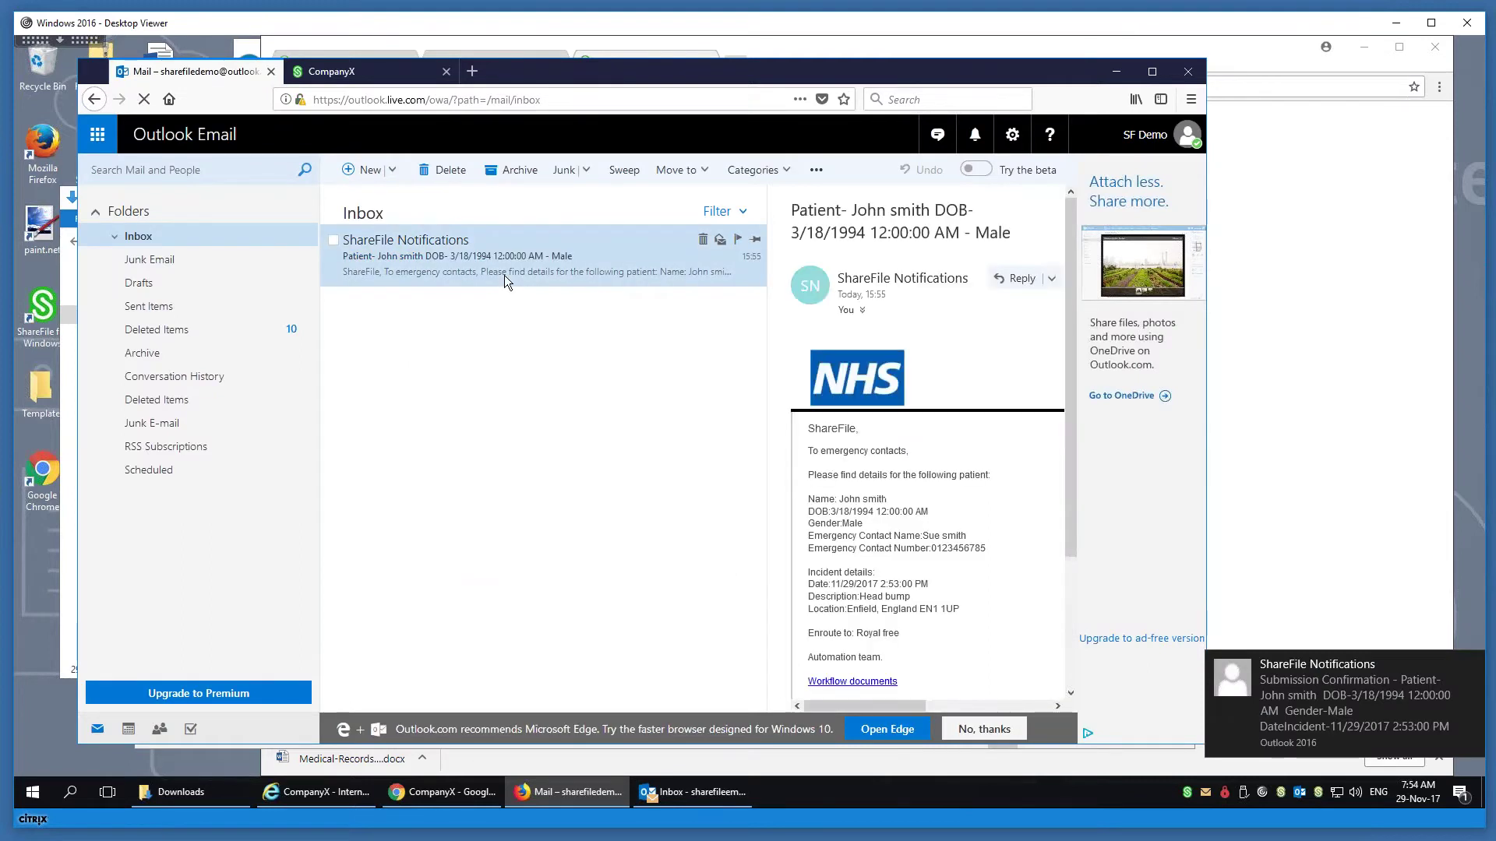
double_click(640, 67)
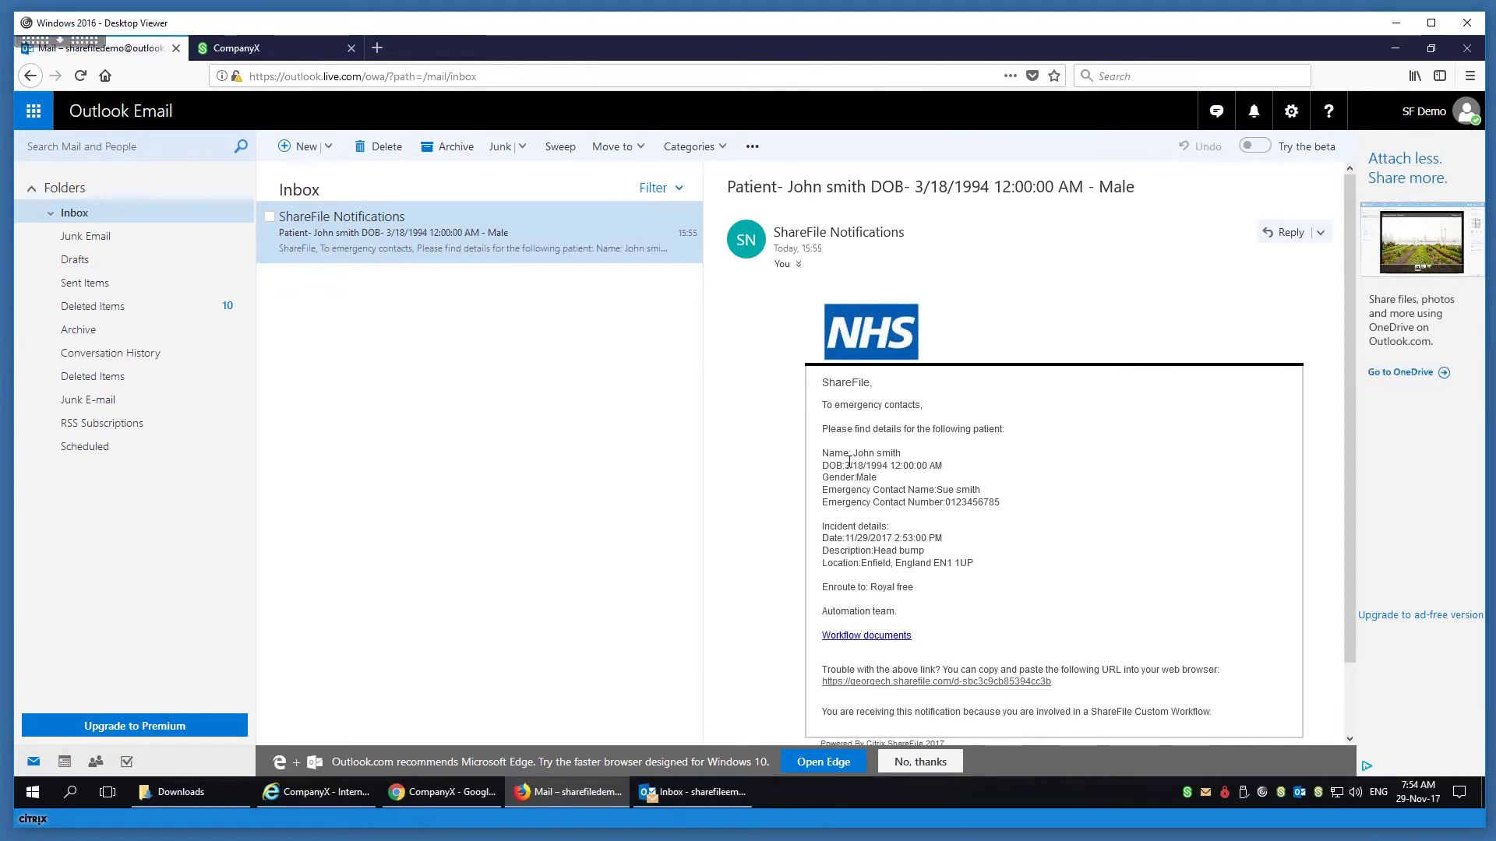
drag(828, 449, 989, 592)
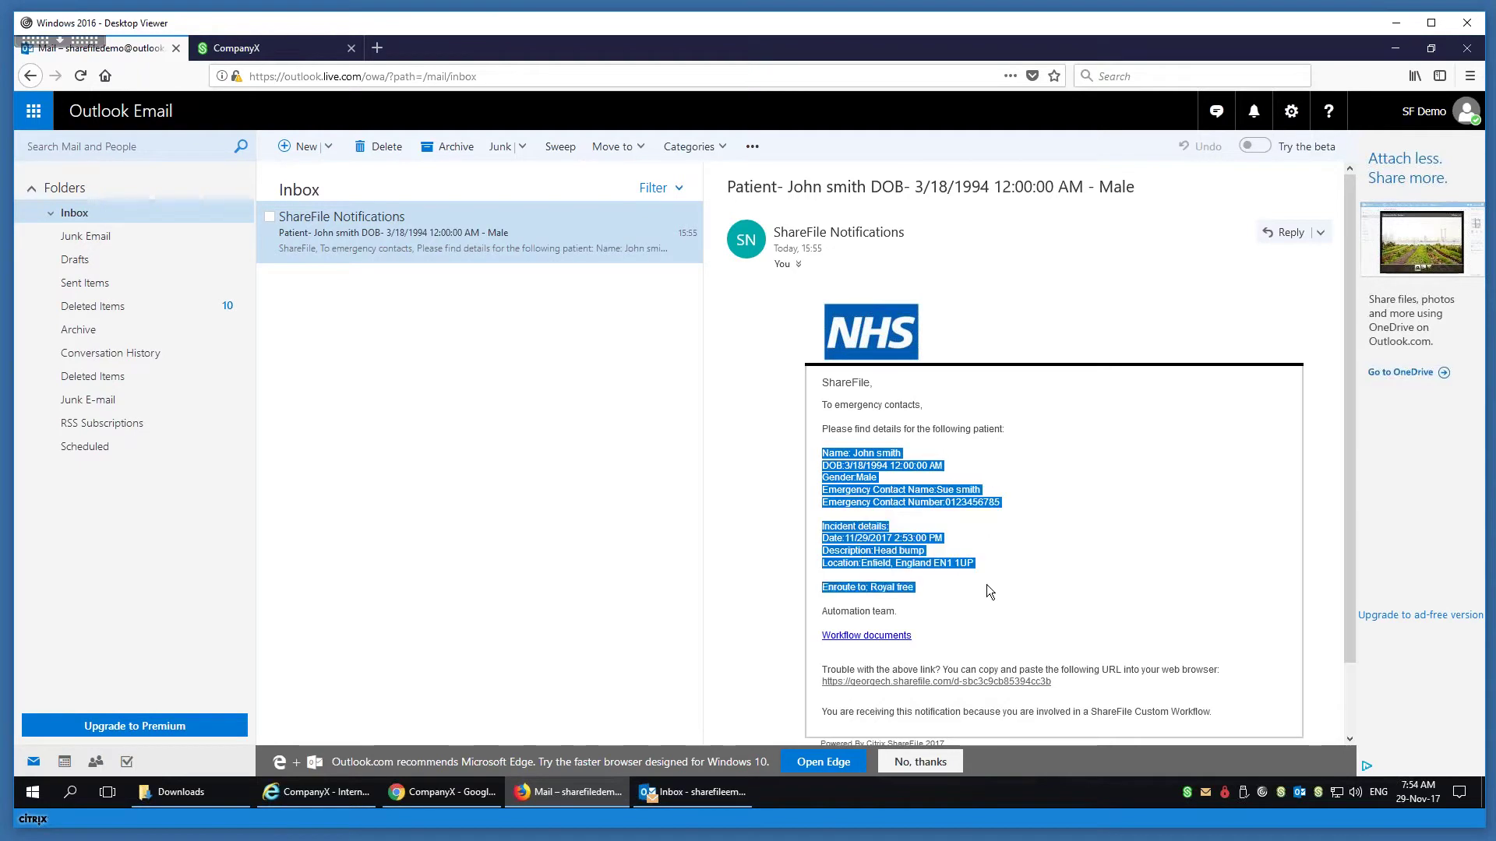
click(886, 640)
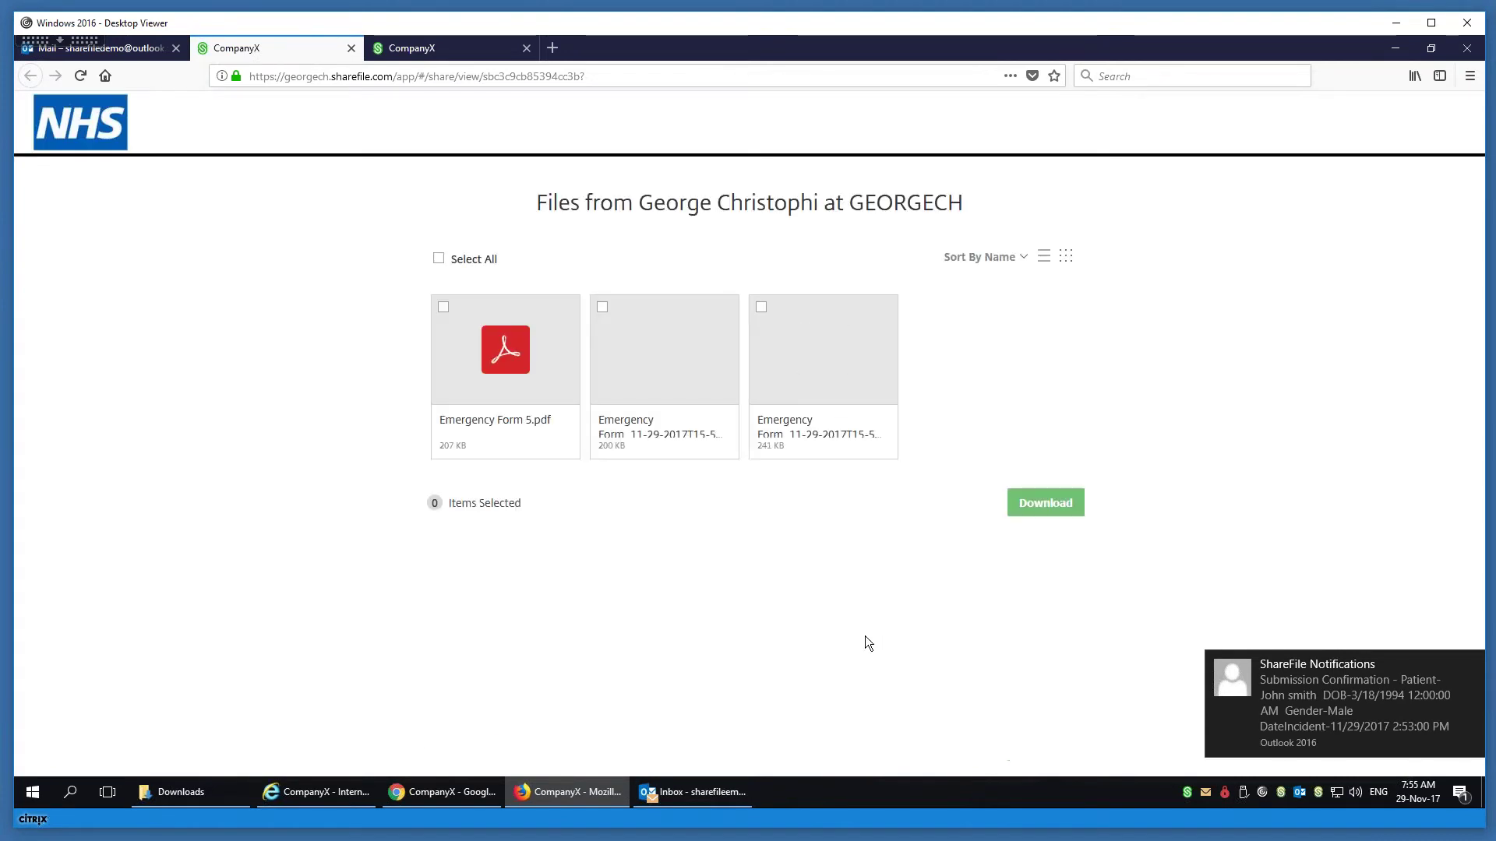
- Preview Emergency Form 5.pdf with its body diagram and injury photo, then return to the file list
click(502, 424)
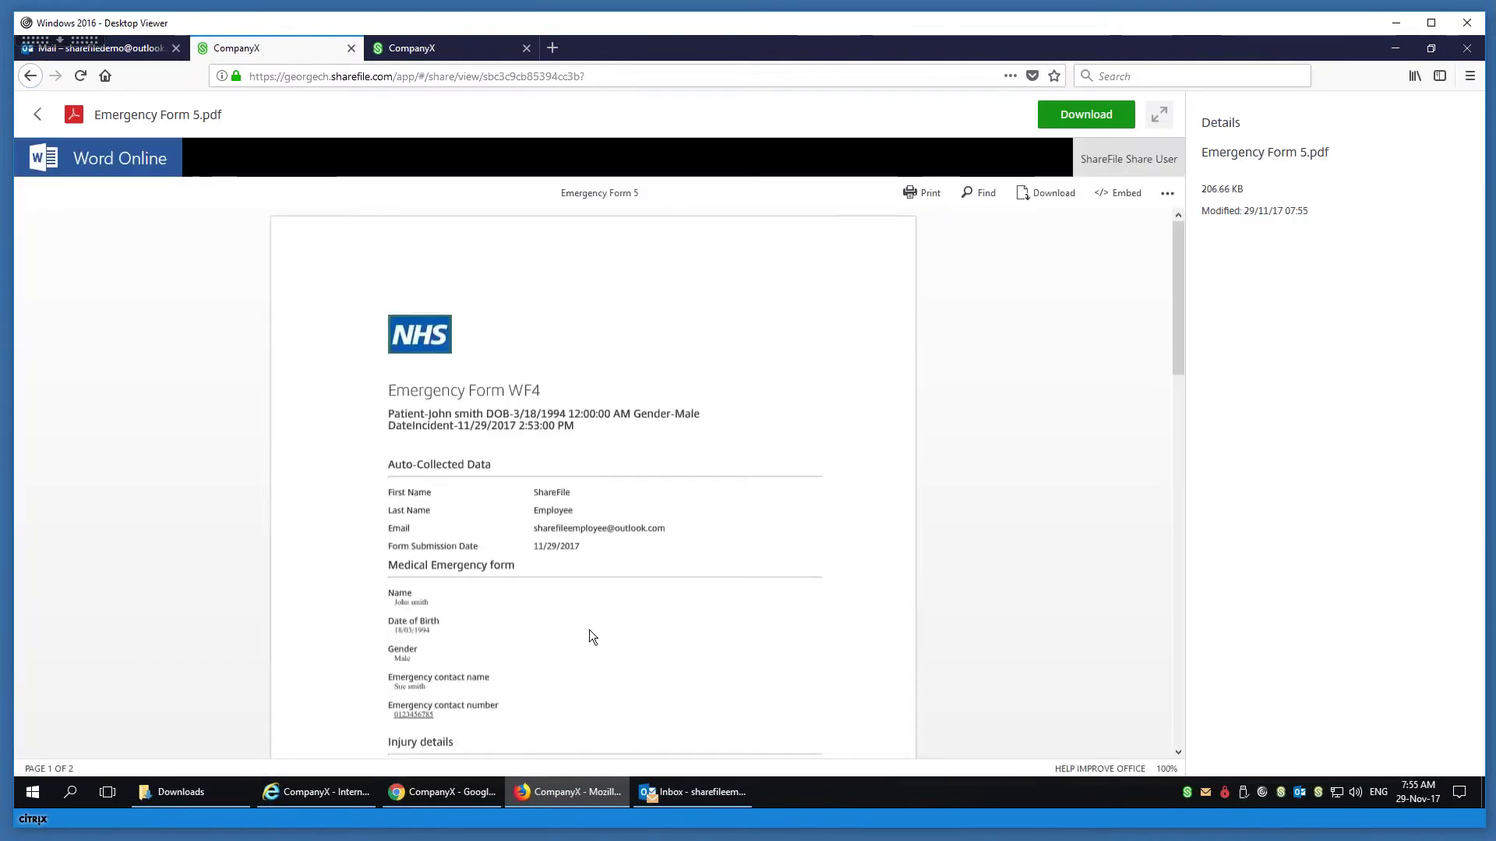
scroll(589, 630, down, 3)
key(ctrl+plus)
key(ctrl+plus)
scroll(521, 580, down, 5)
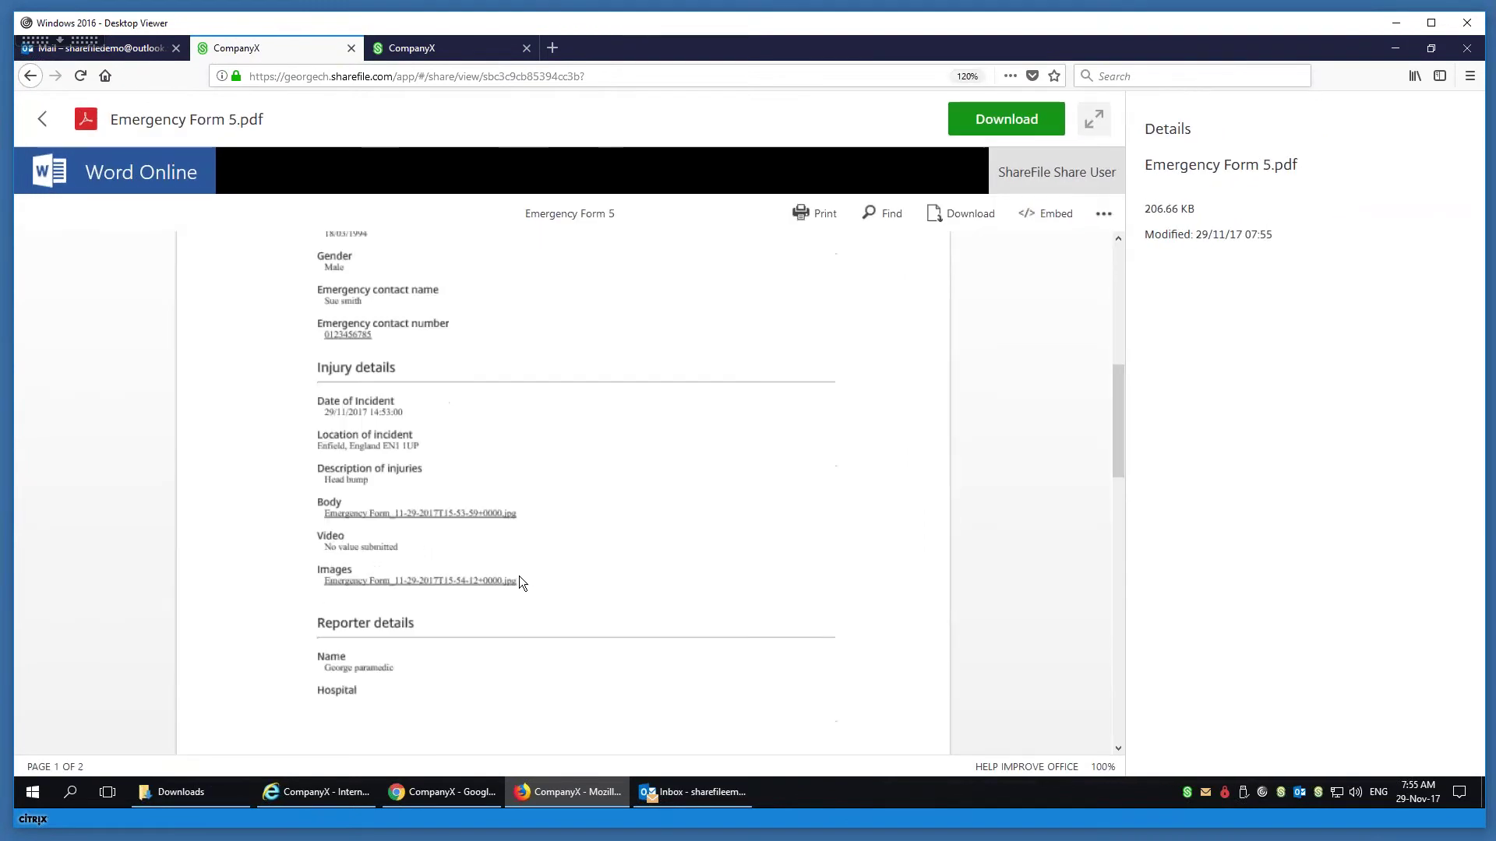
click(437, 514)
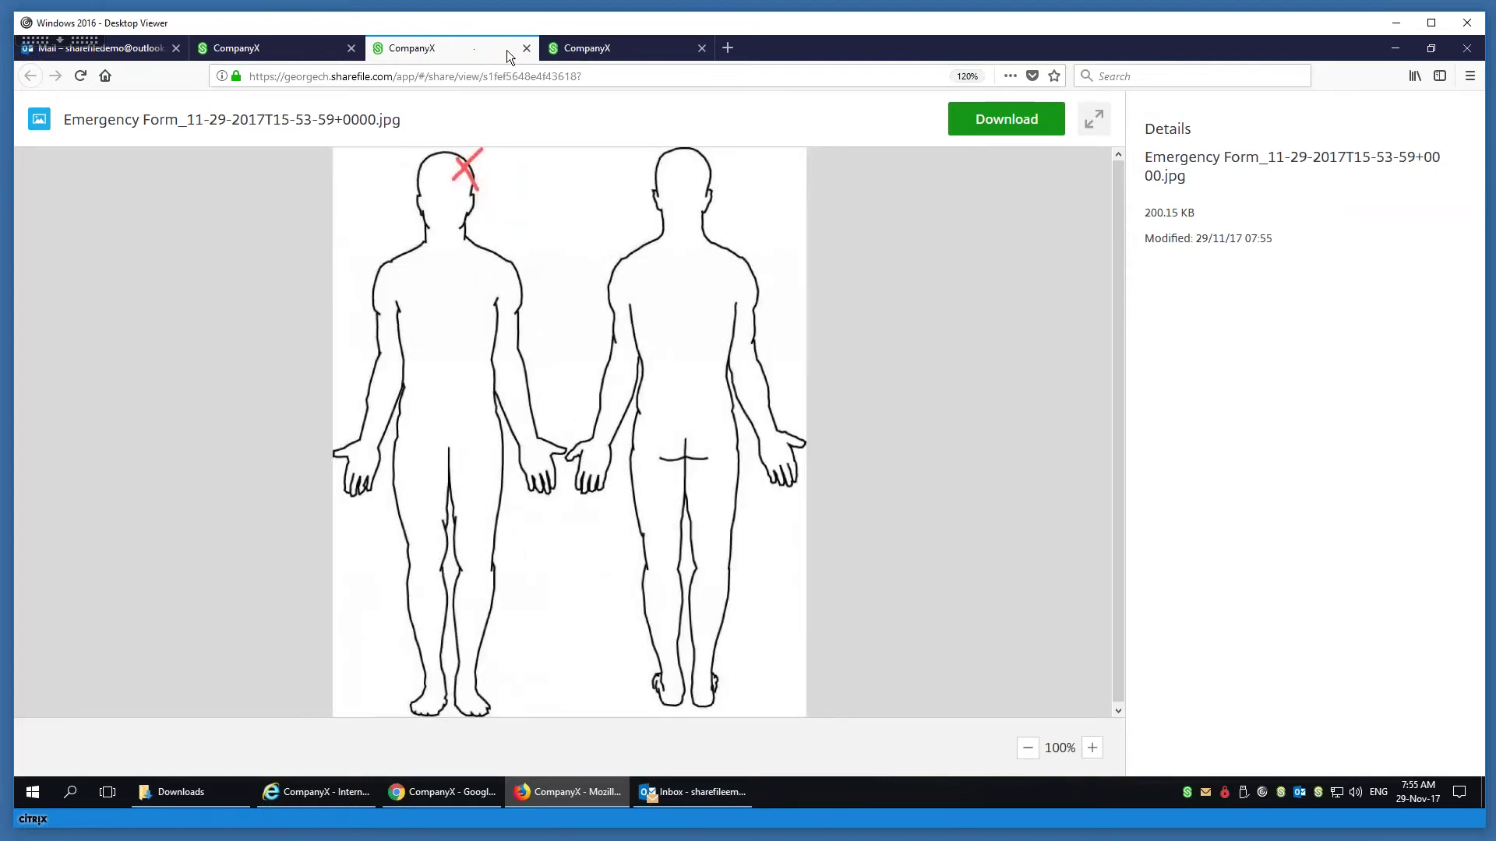
click(527, 50)
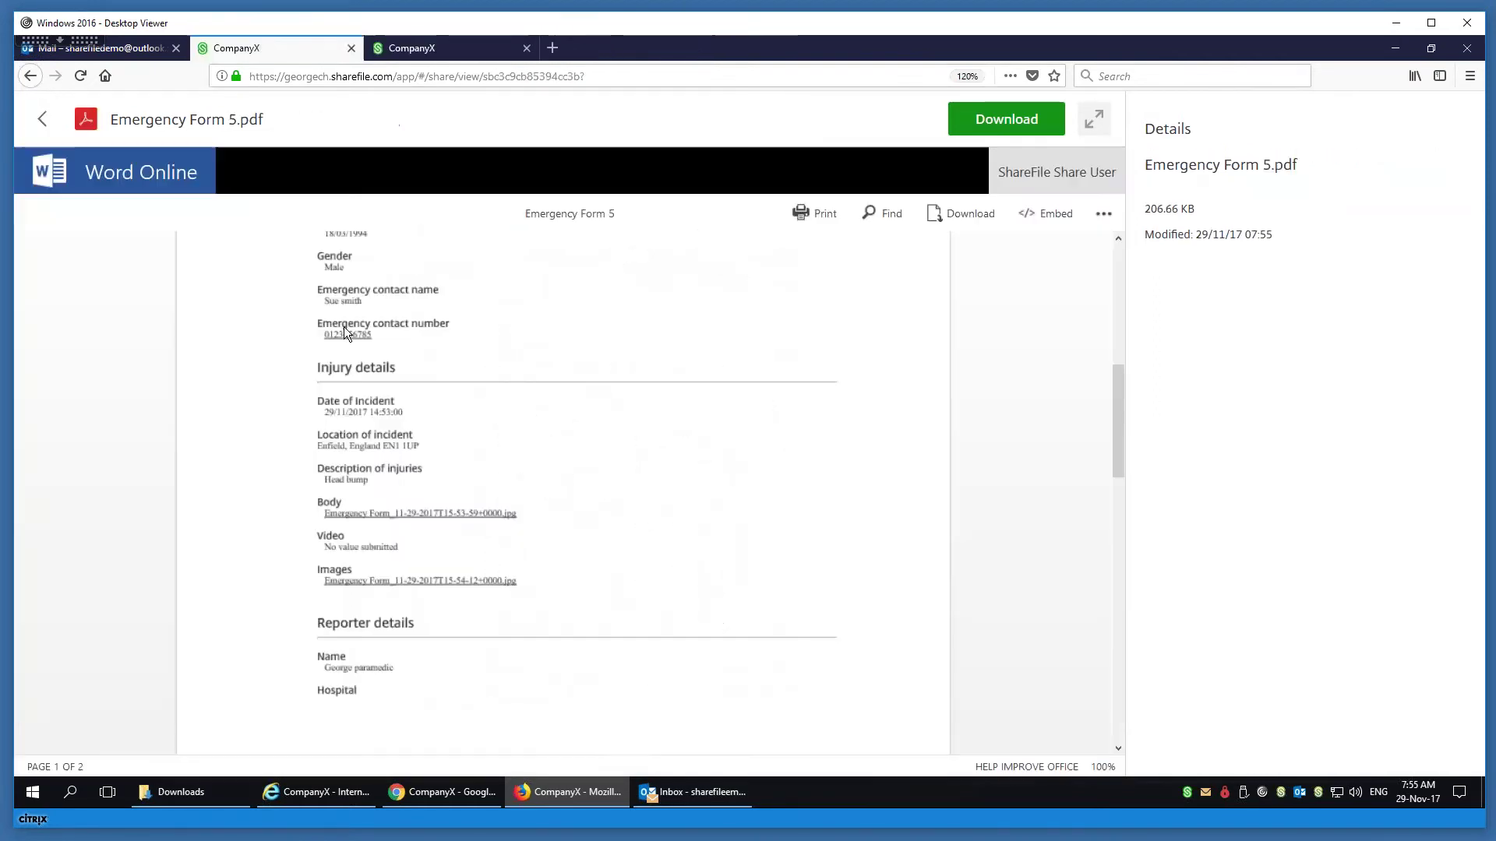
click(426, 582)
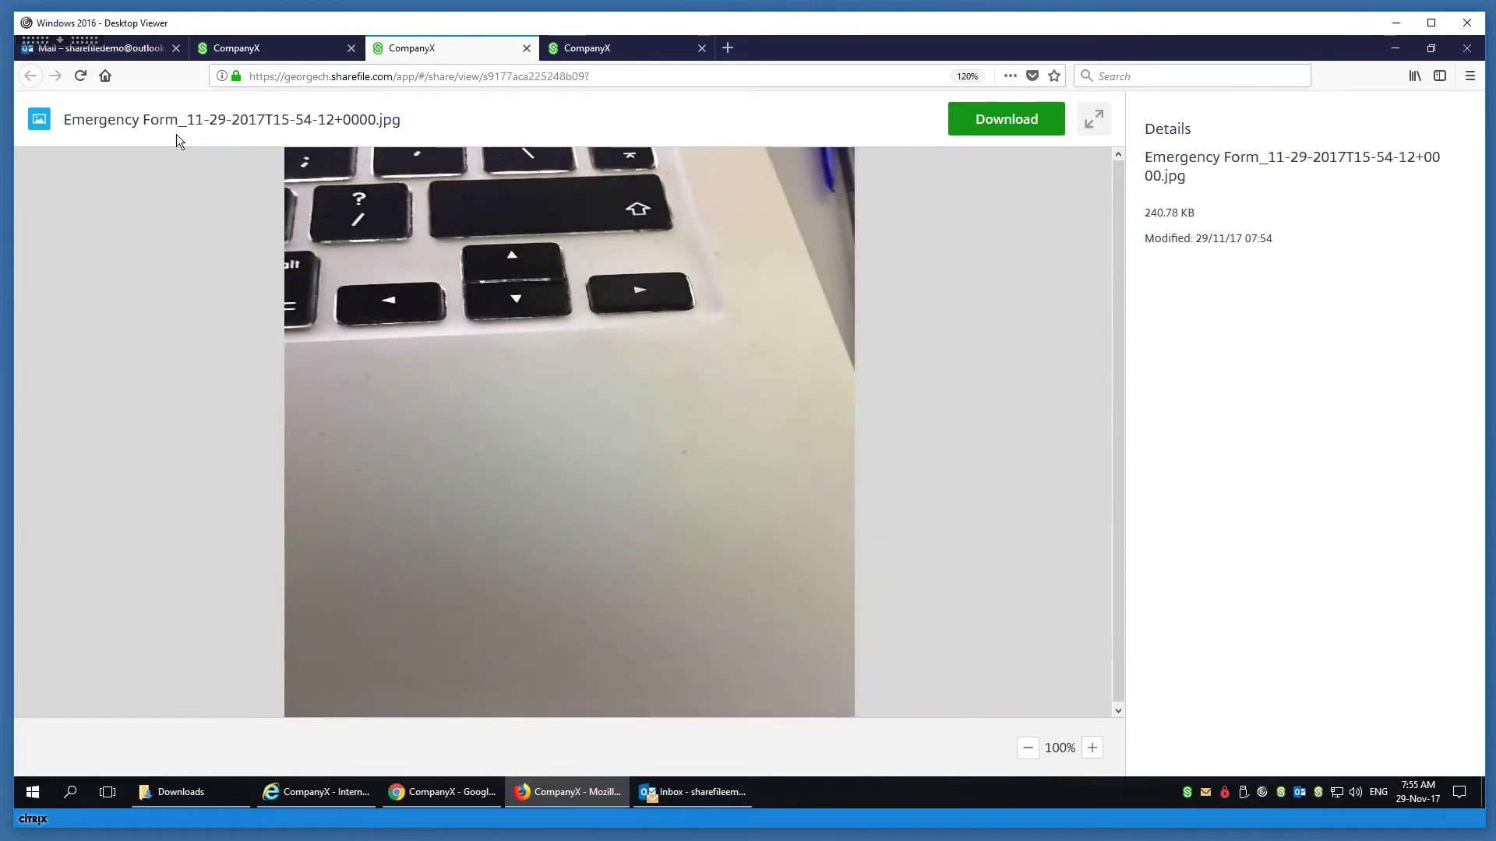
click(526, 48)
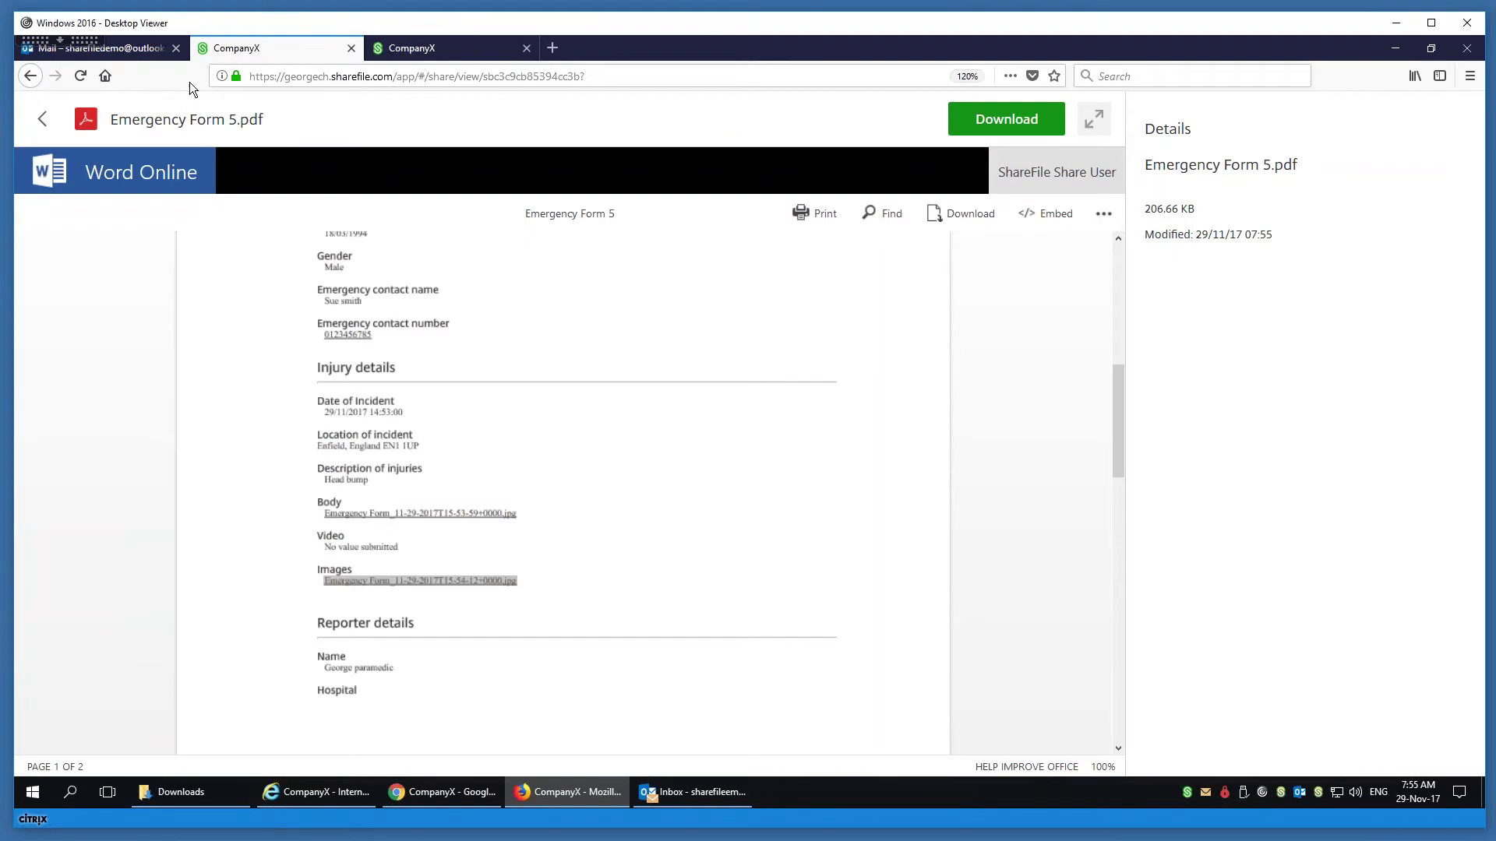
click(43, 118)
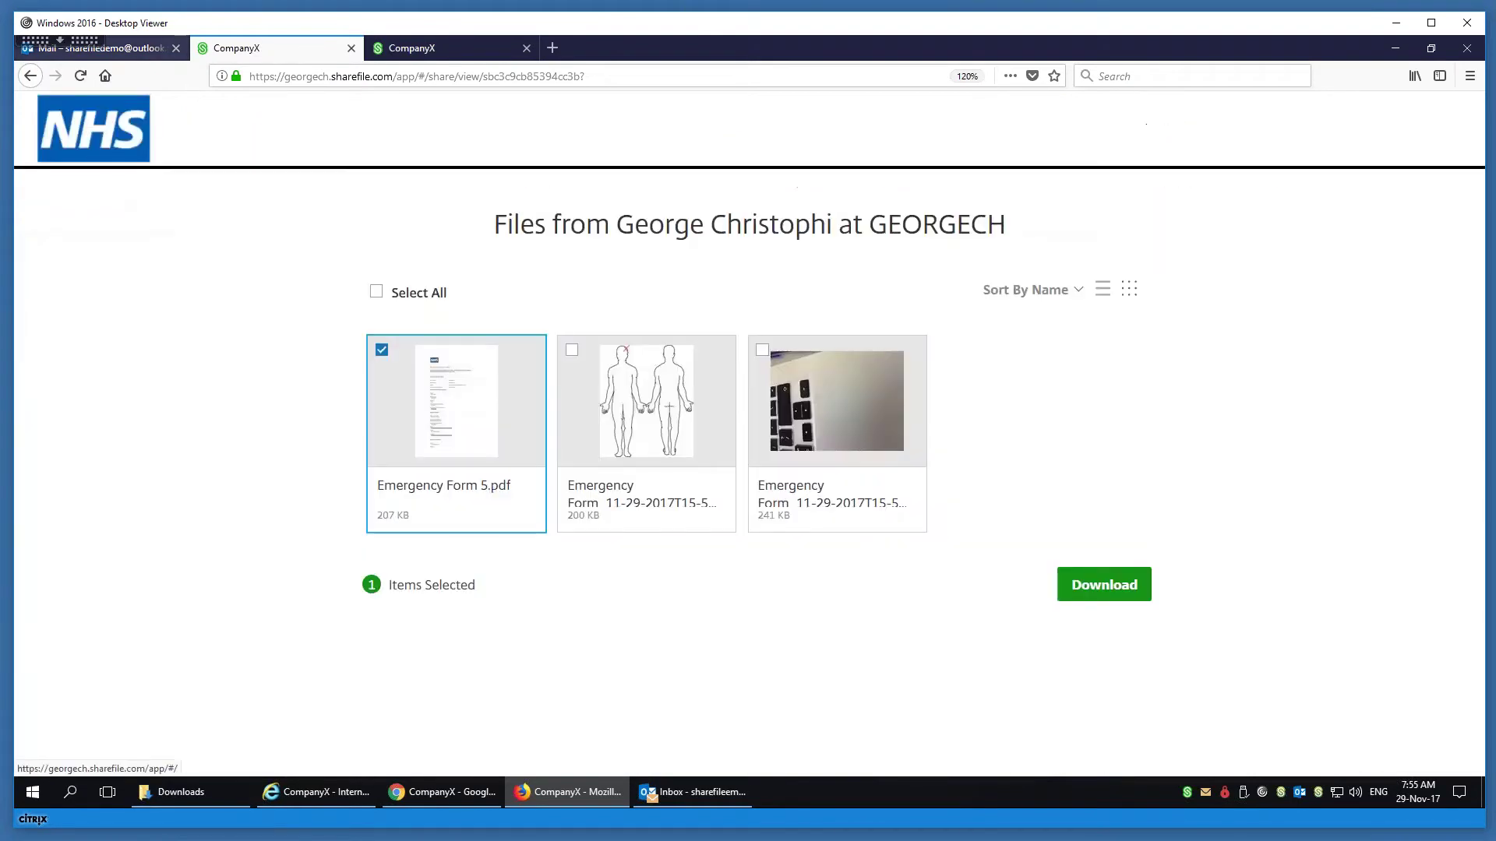
- Open the ShareFile Employee approval email for Emergency Form 5.pdf and choose Review Document
click(148, 48)
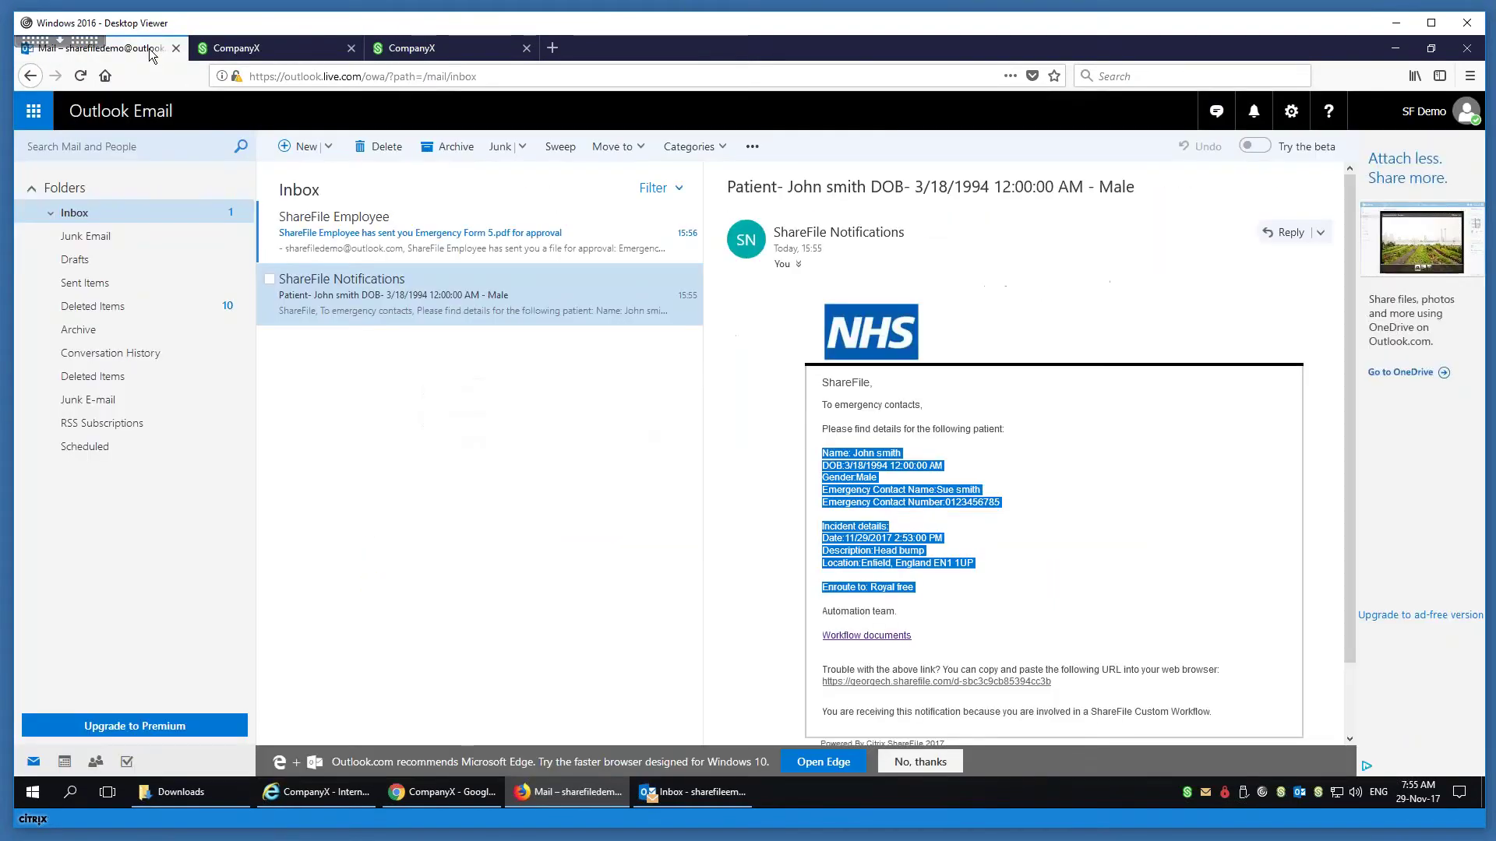
click(423, 245)
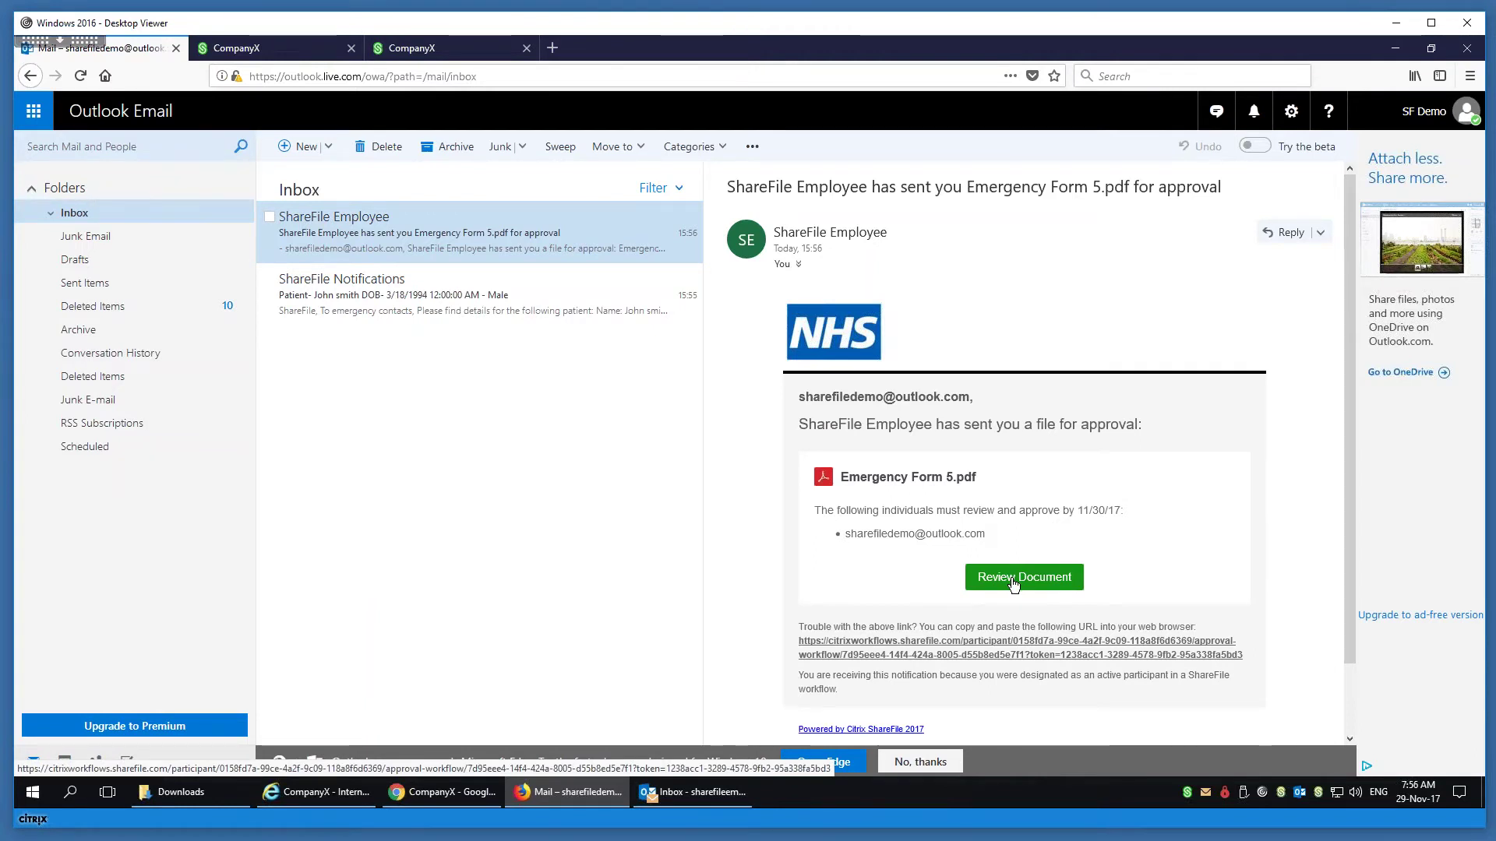
click(1013, 584)
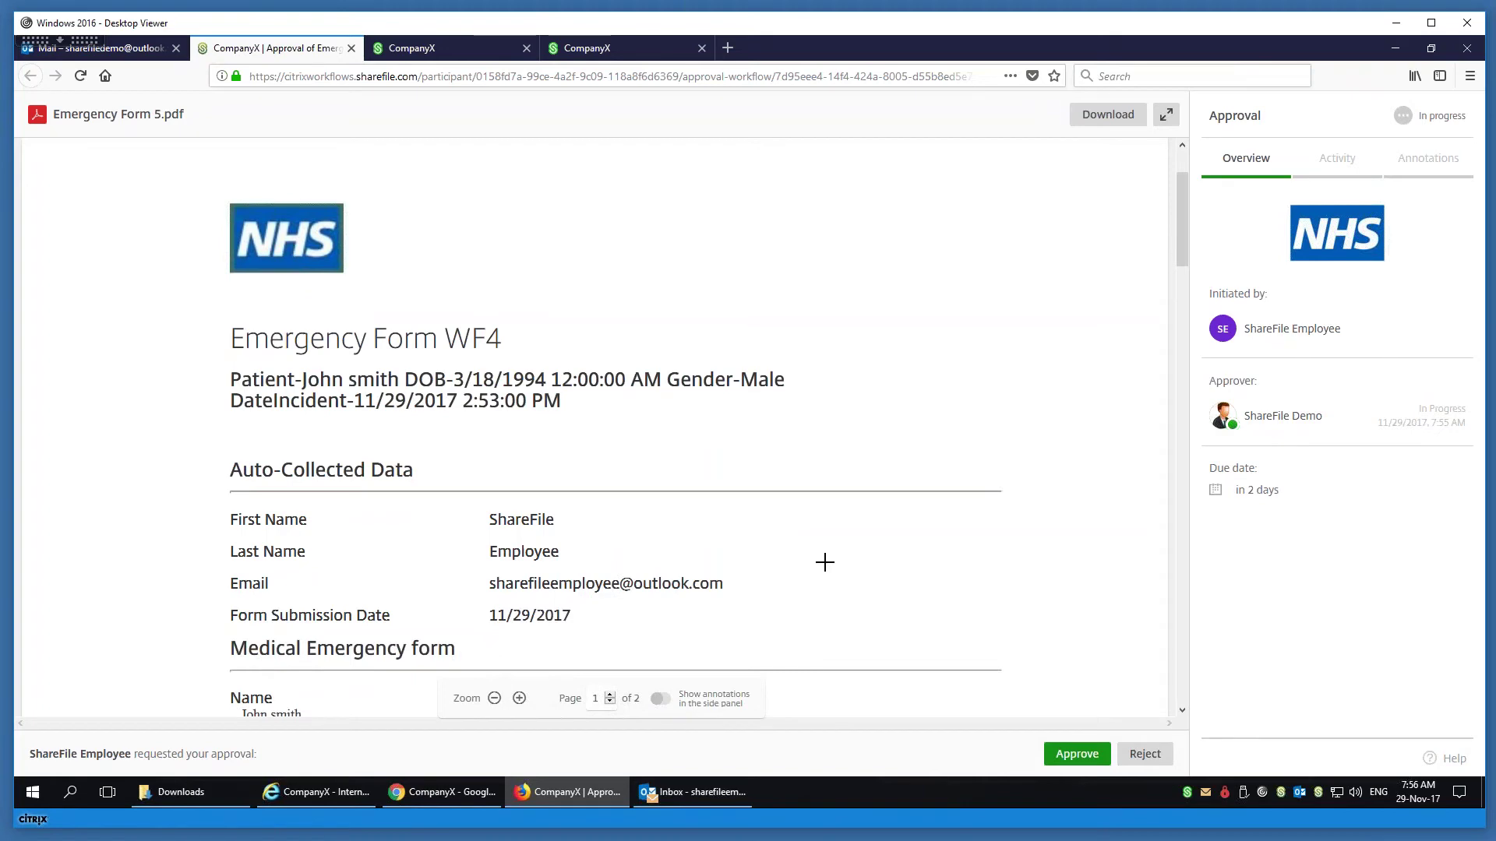
- Add the annotation 'would be great to have a vid' beside the Body entry
scroll(643, 492, down, 10)
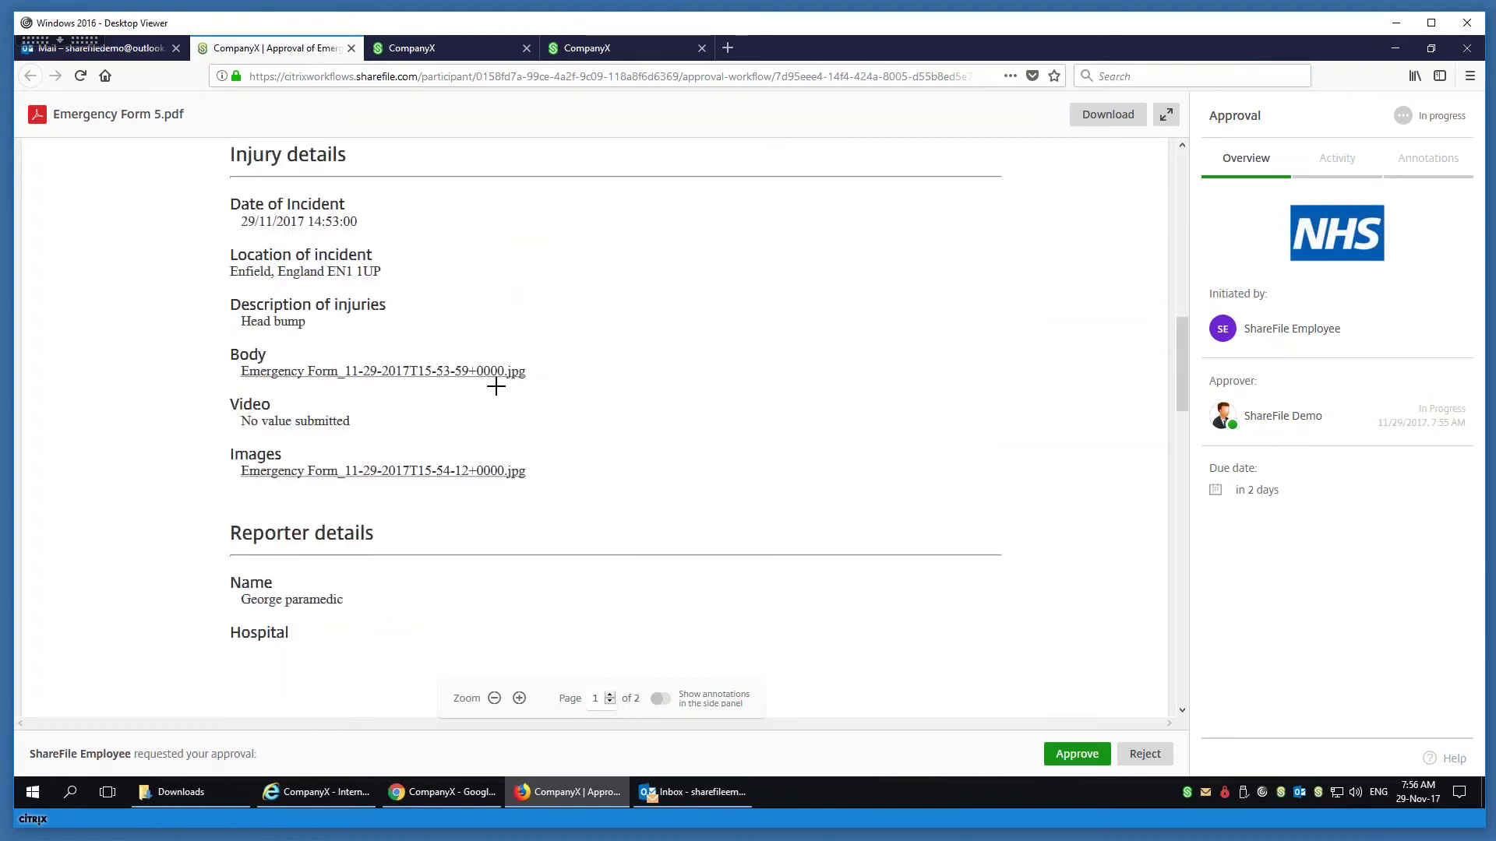
drag(232, 353, 255, 356)
click(287, 348)
click(271, 395)
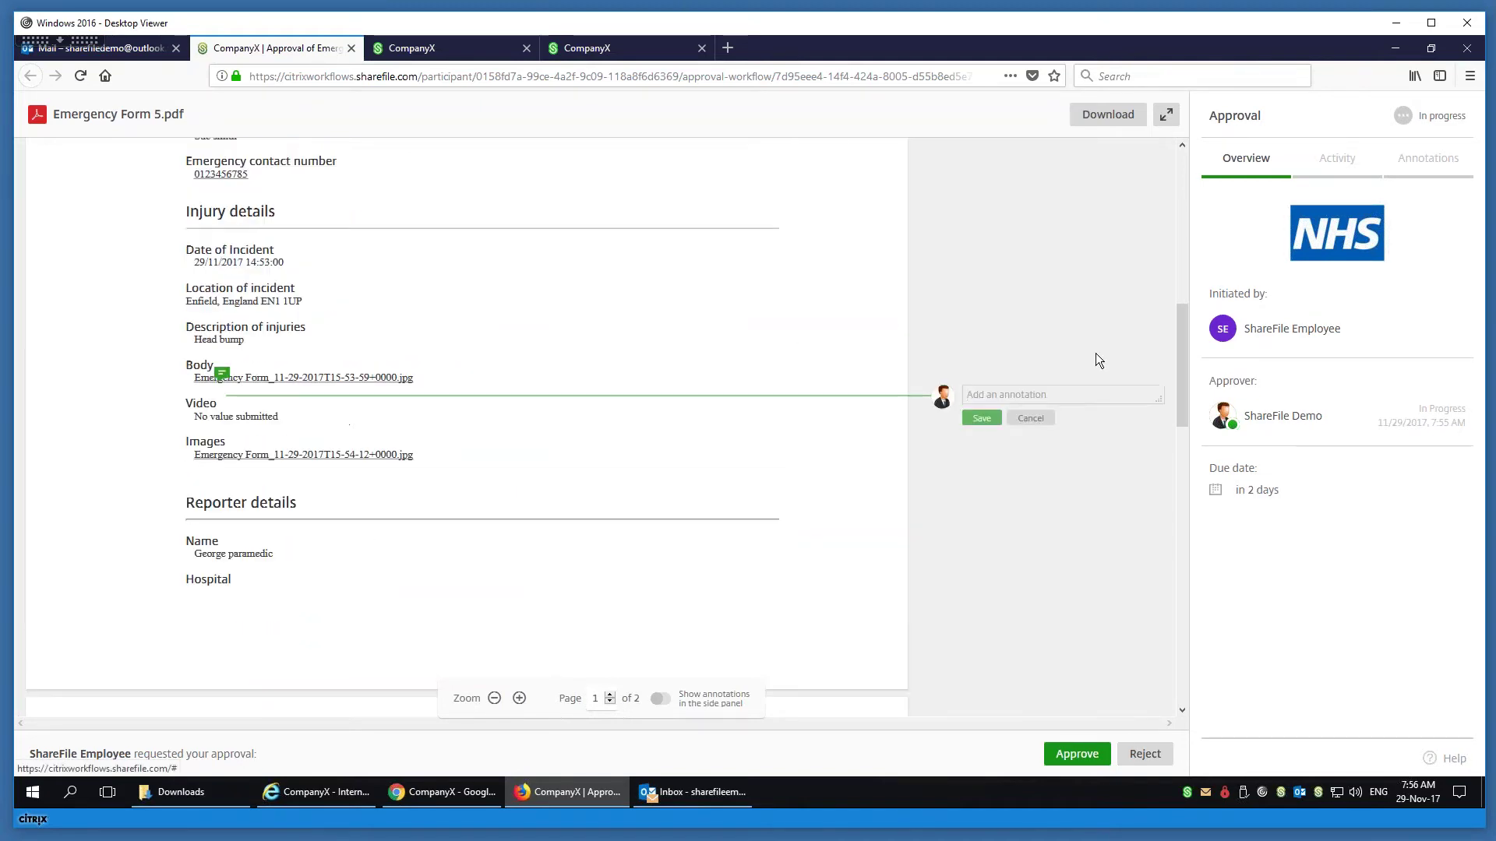
text(would be great to)
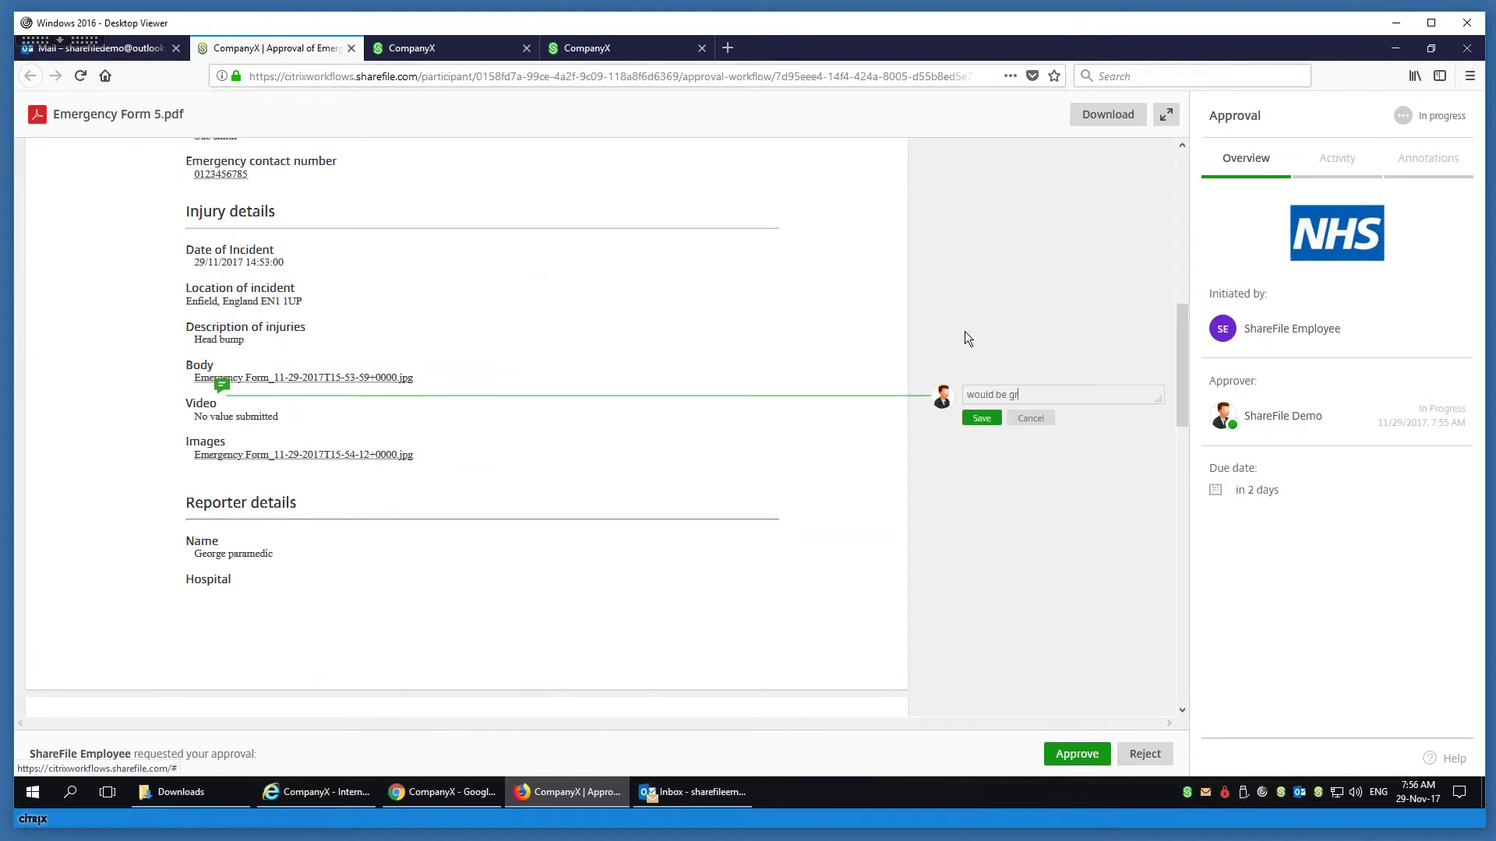
text( have a vid)
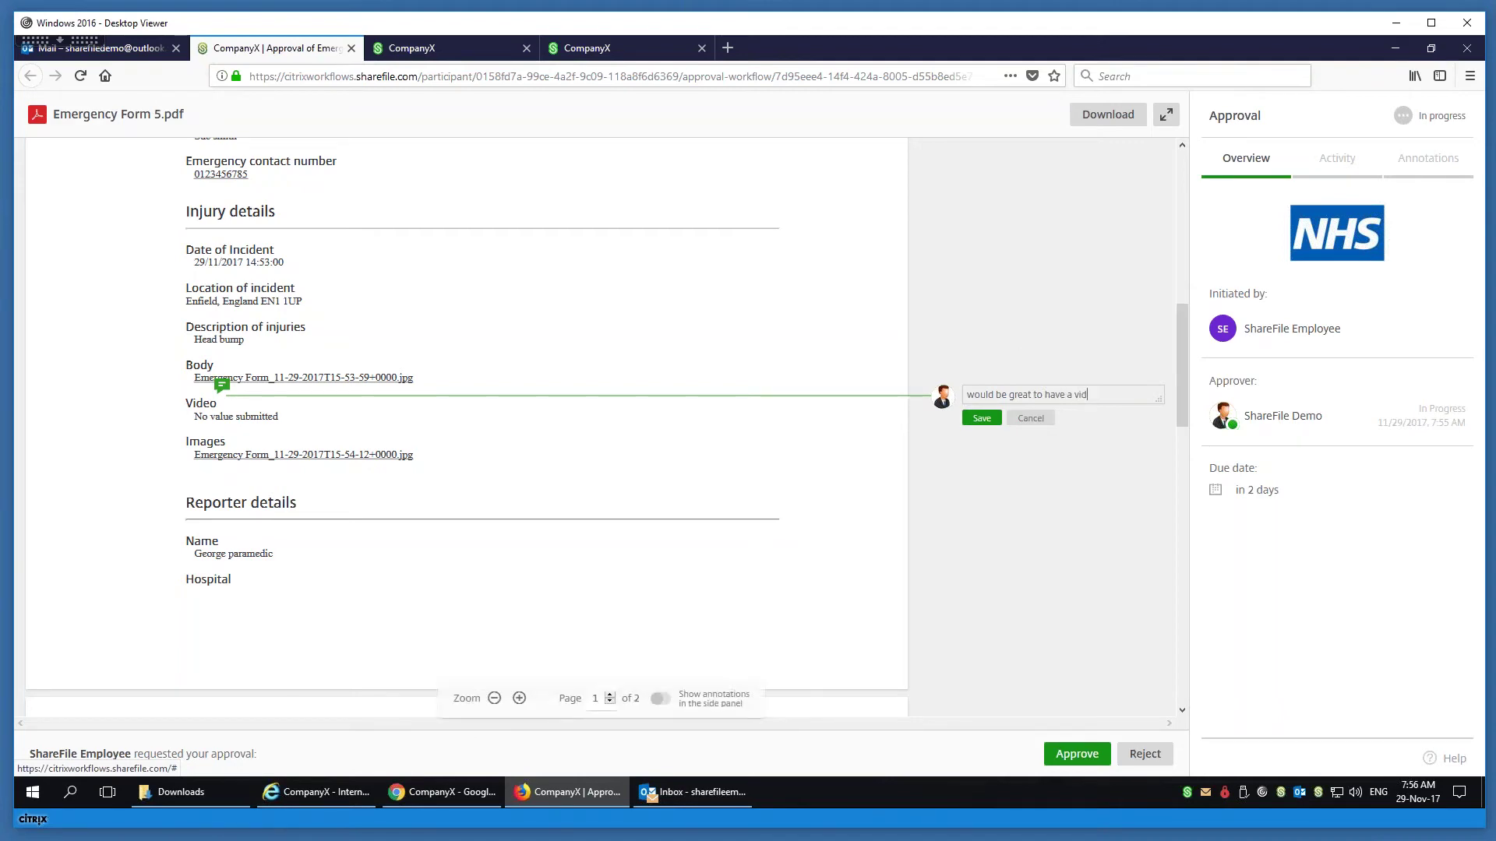
click(981, 418)
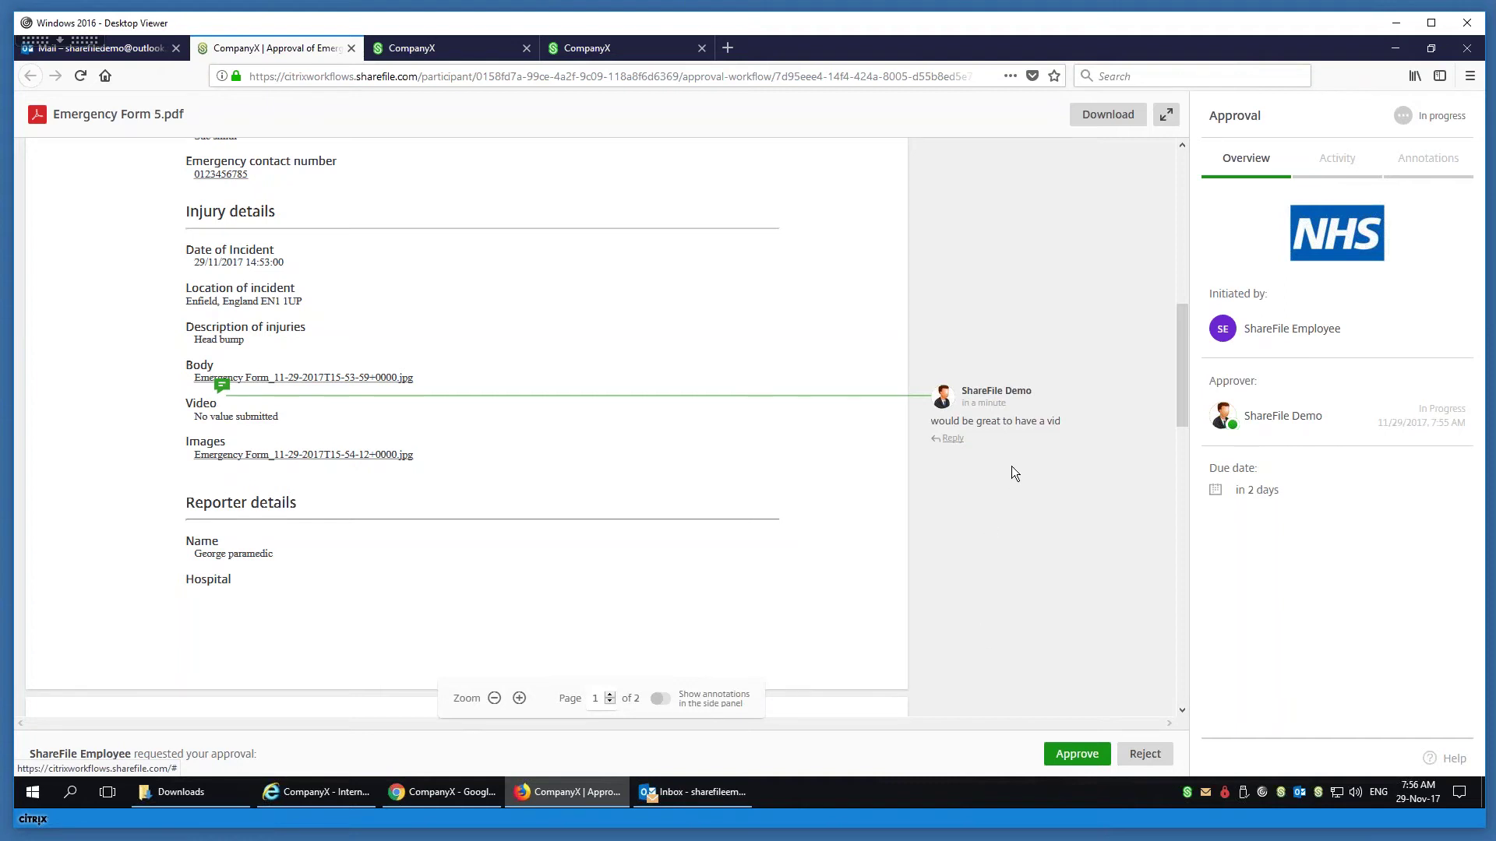
- Approve Emergency Form 5.pdf and return to the email inbox
mouse_move(1348, 342)
click(1074, 753)
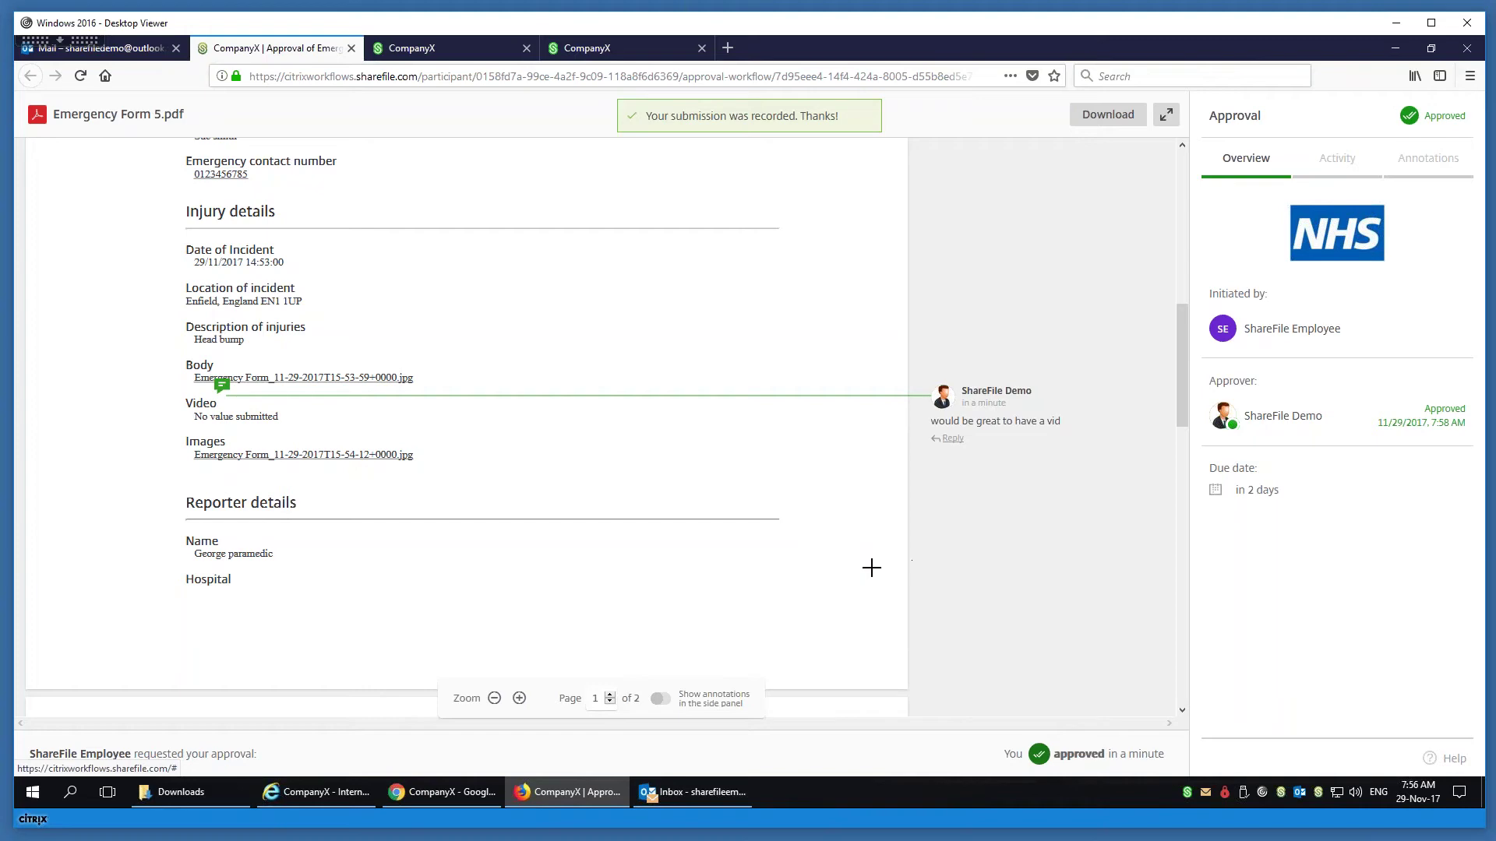
click(109, 49)
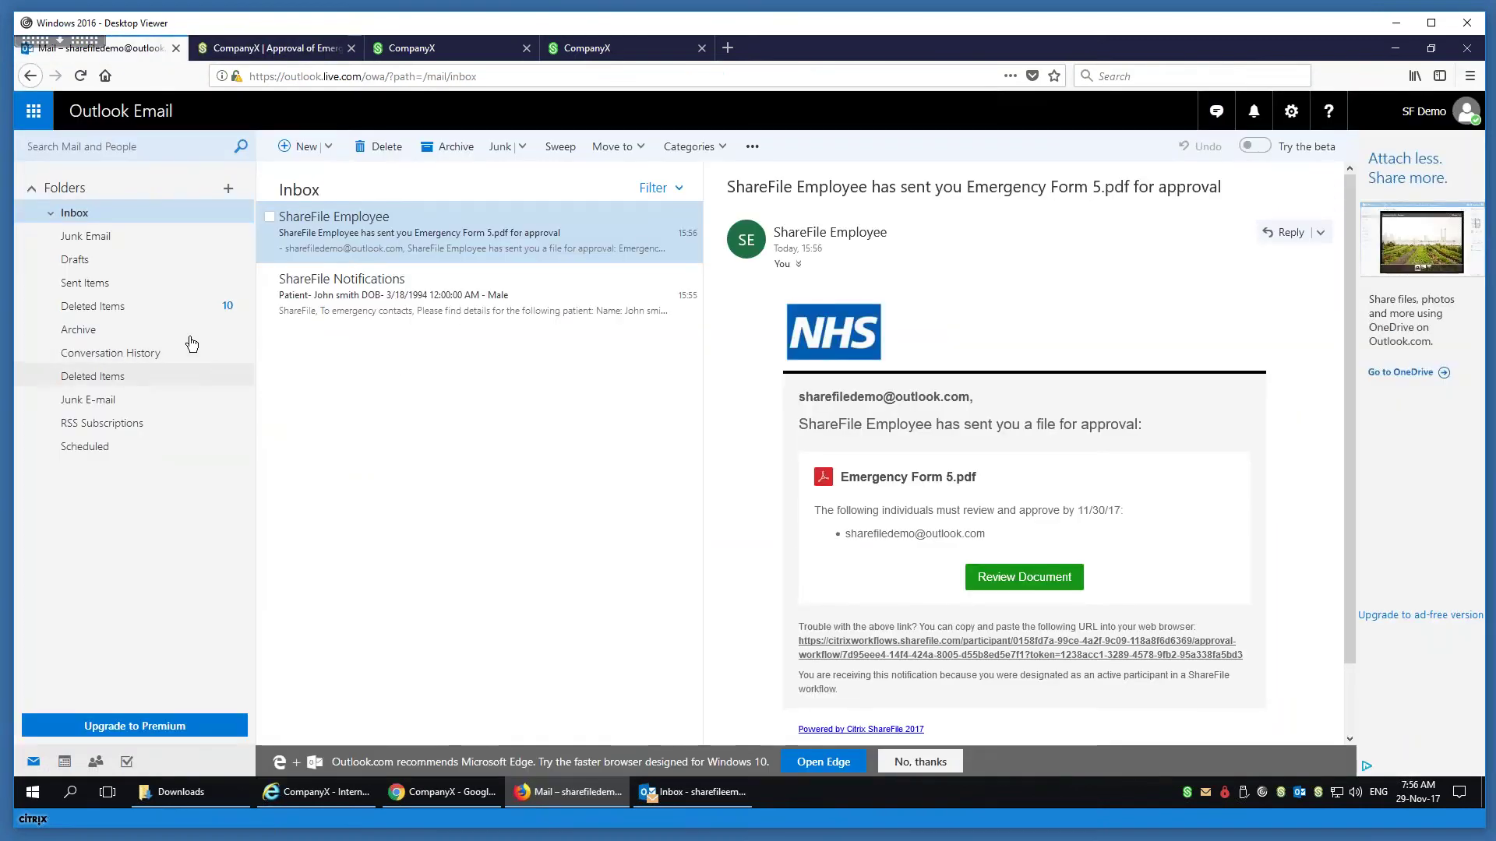
click(339, 796)
click(922, 73)
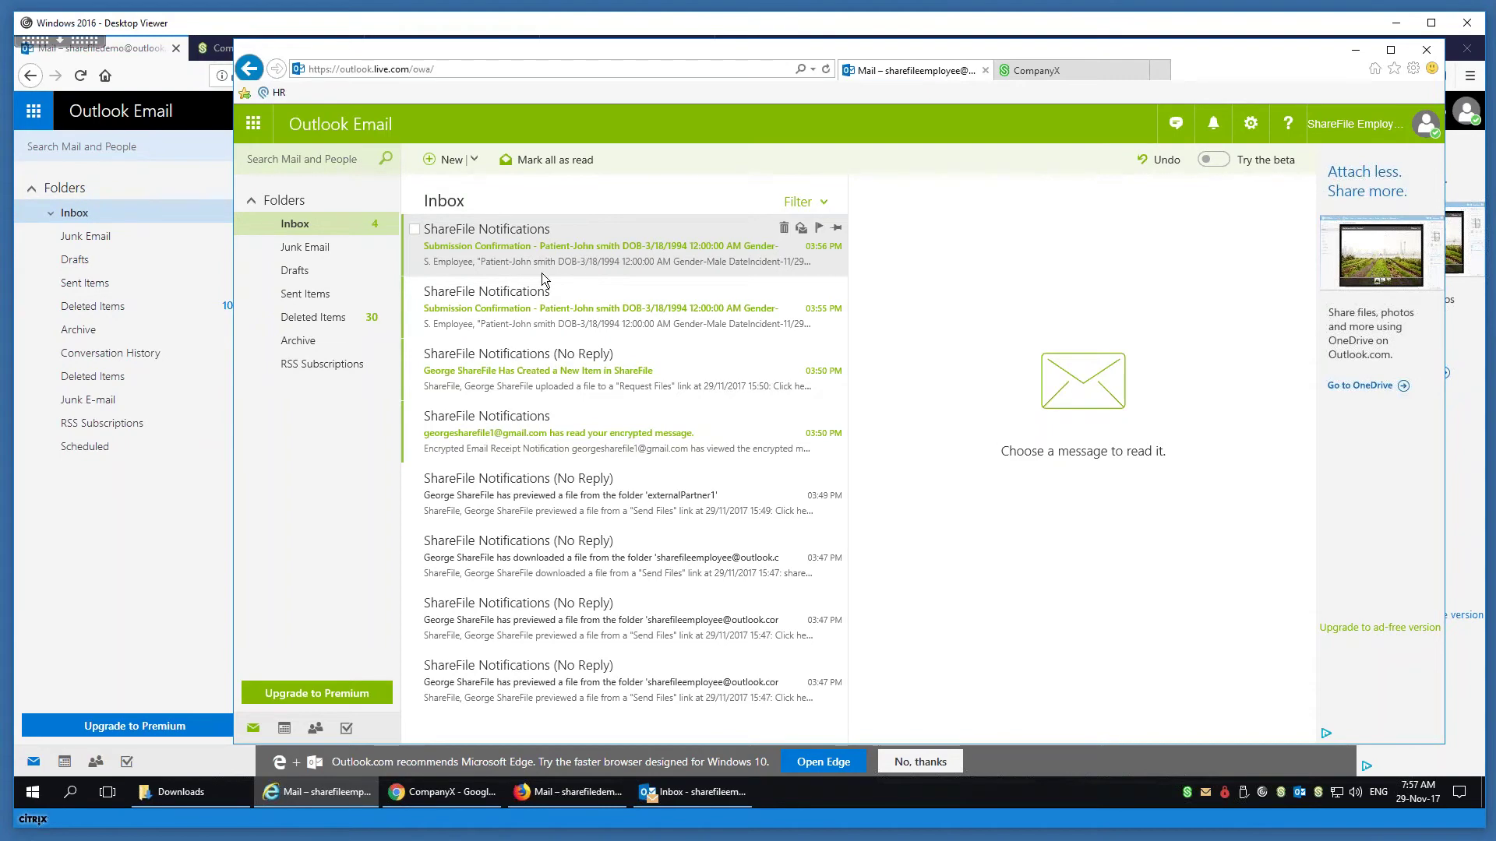
click(176, 550)
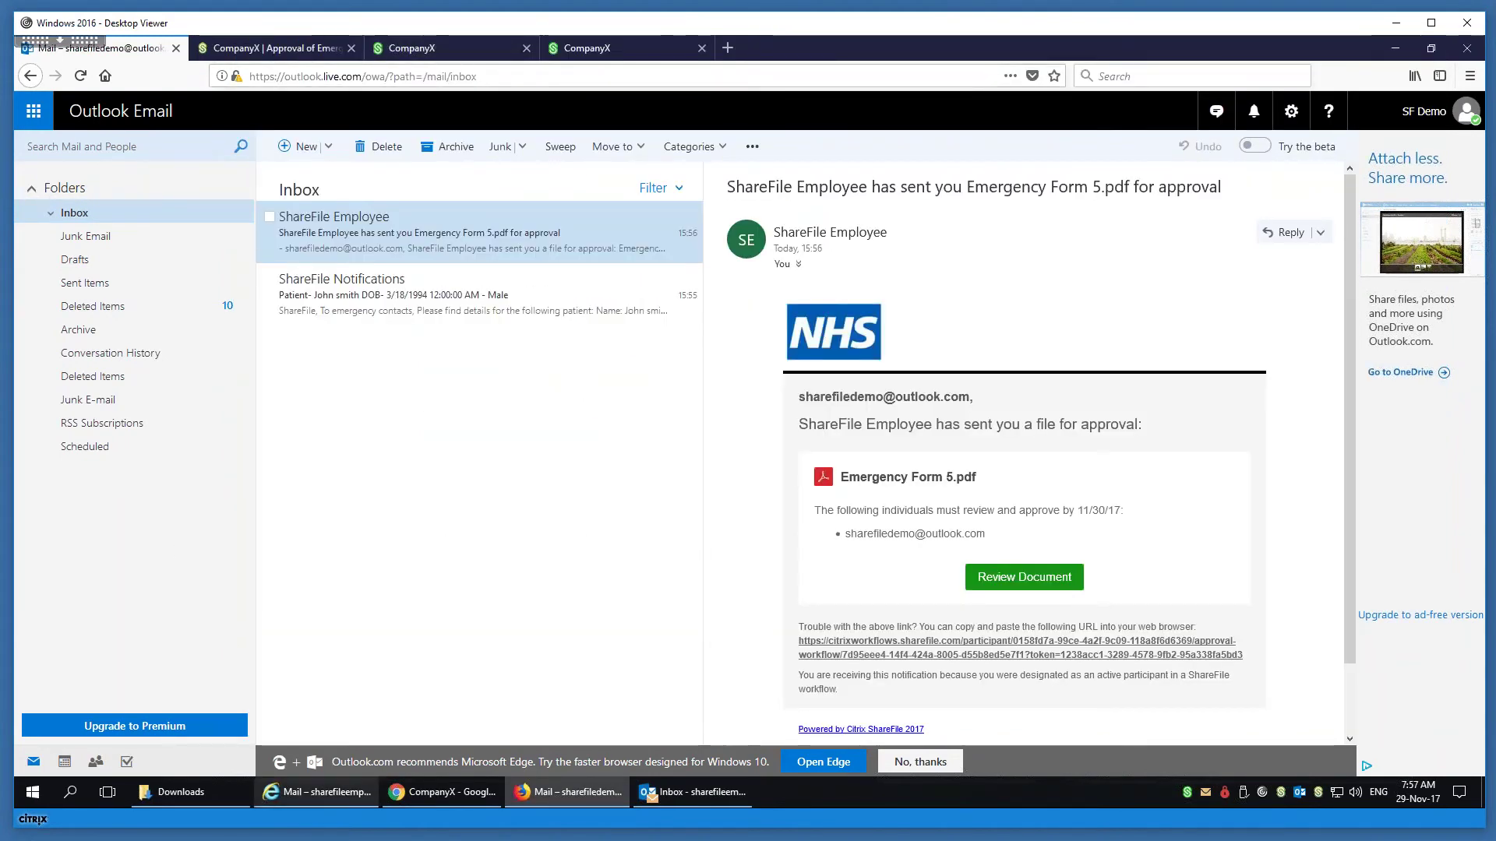
click(320, 792)
- Return to ShareFile and close the finished approval page
click(320, 791)
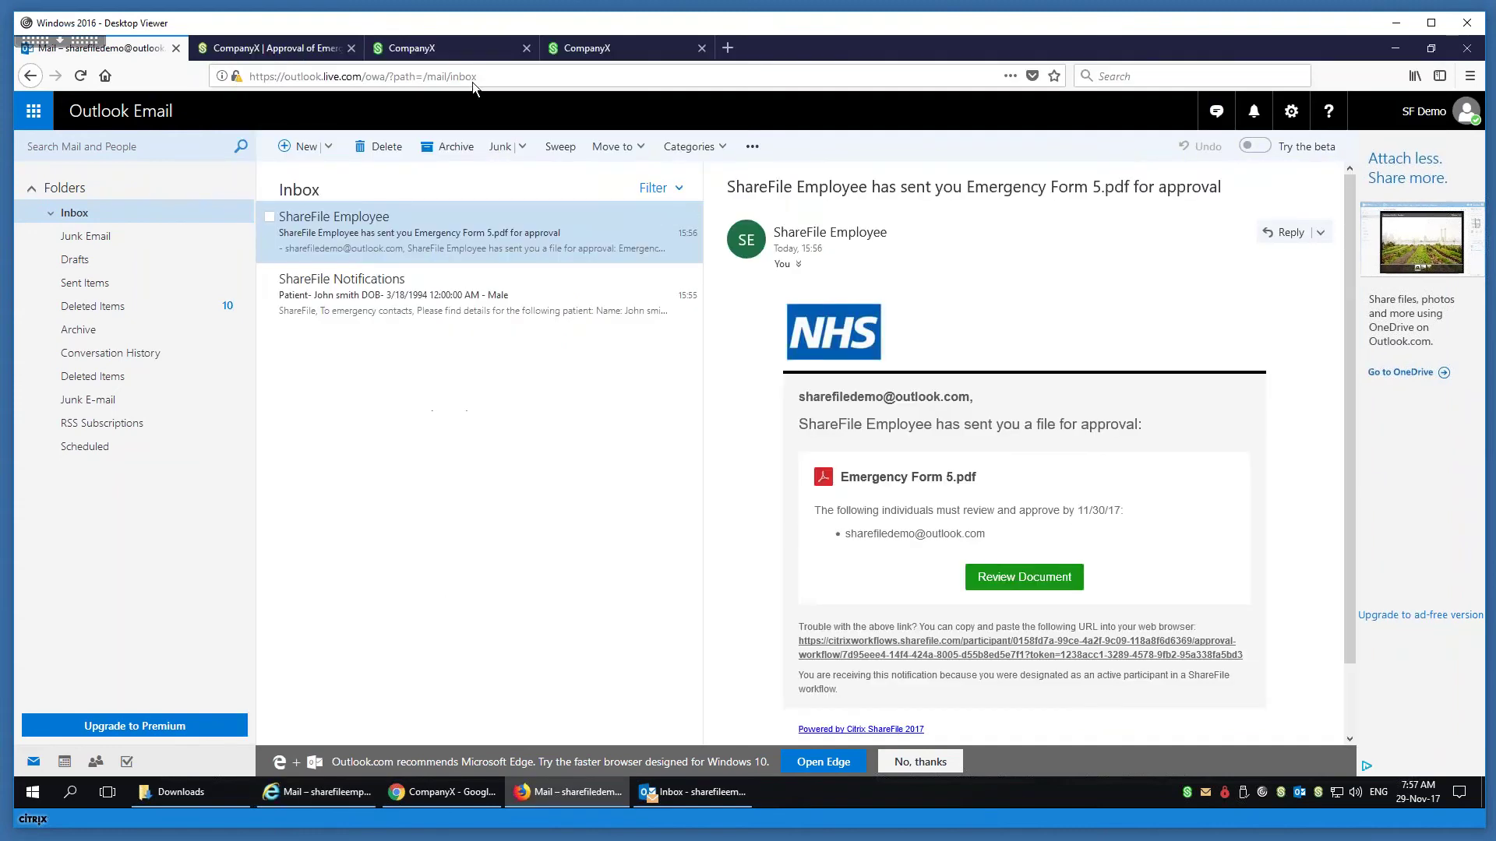
click(528, 52)
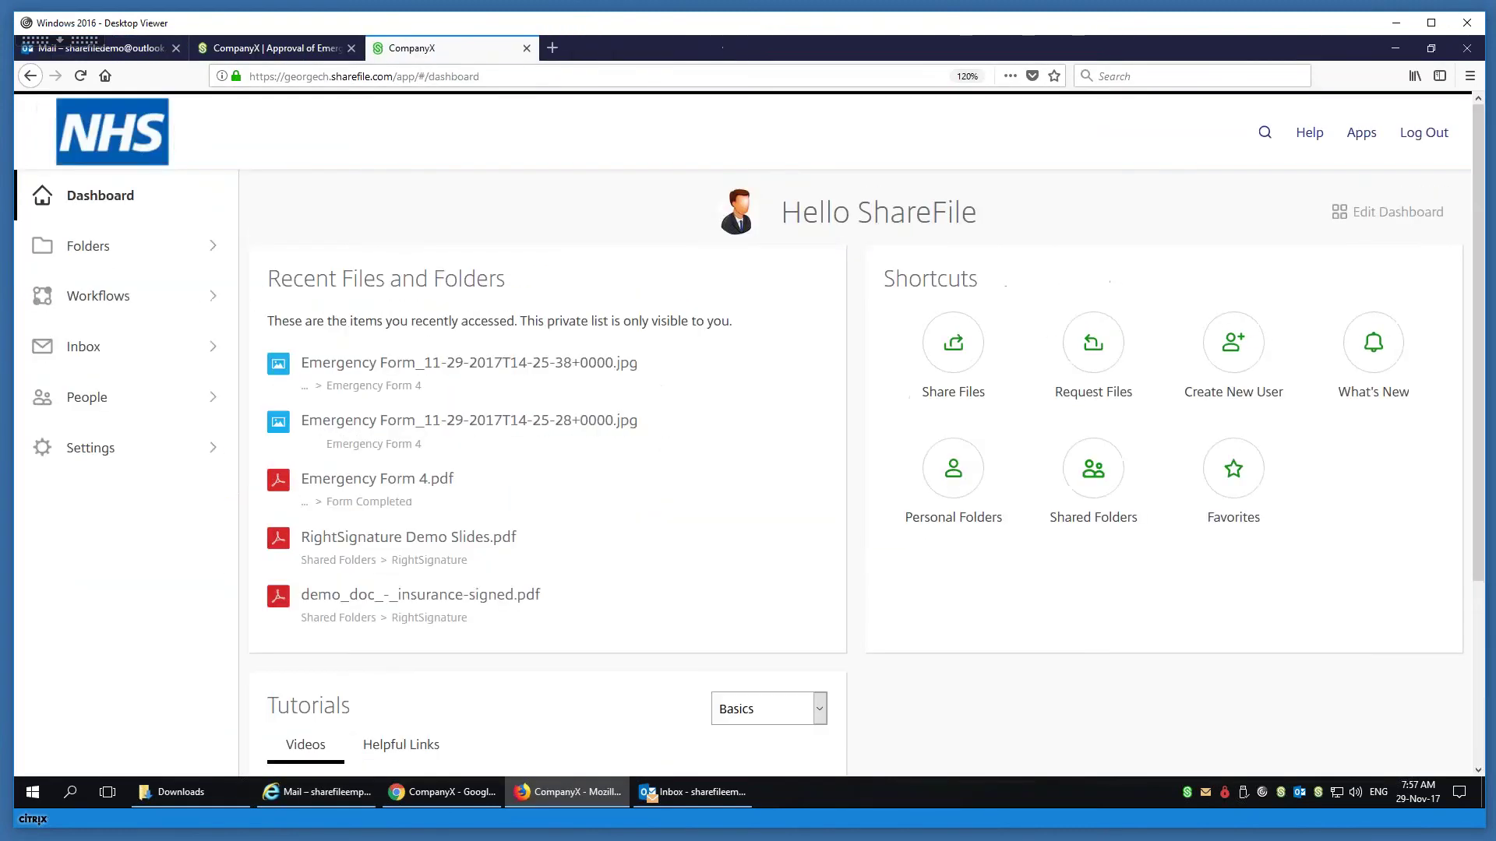
click(249, 52)
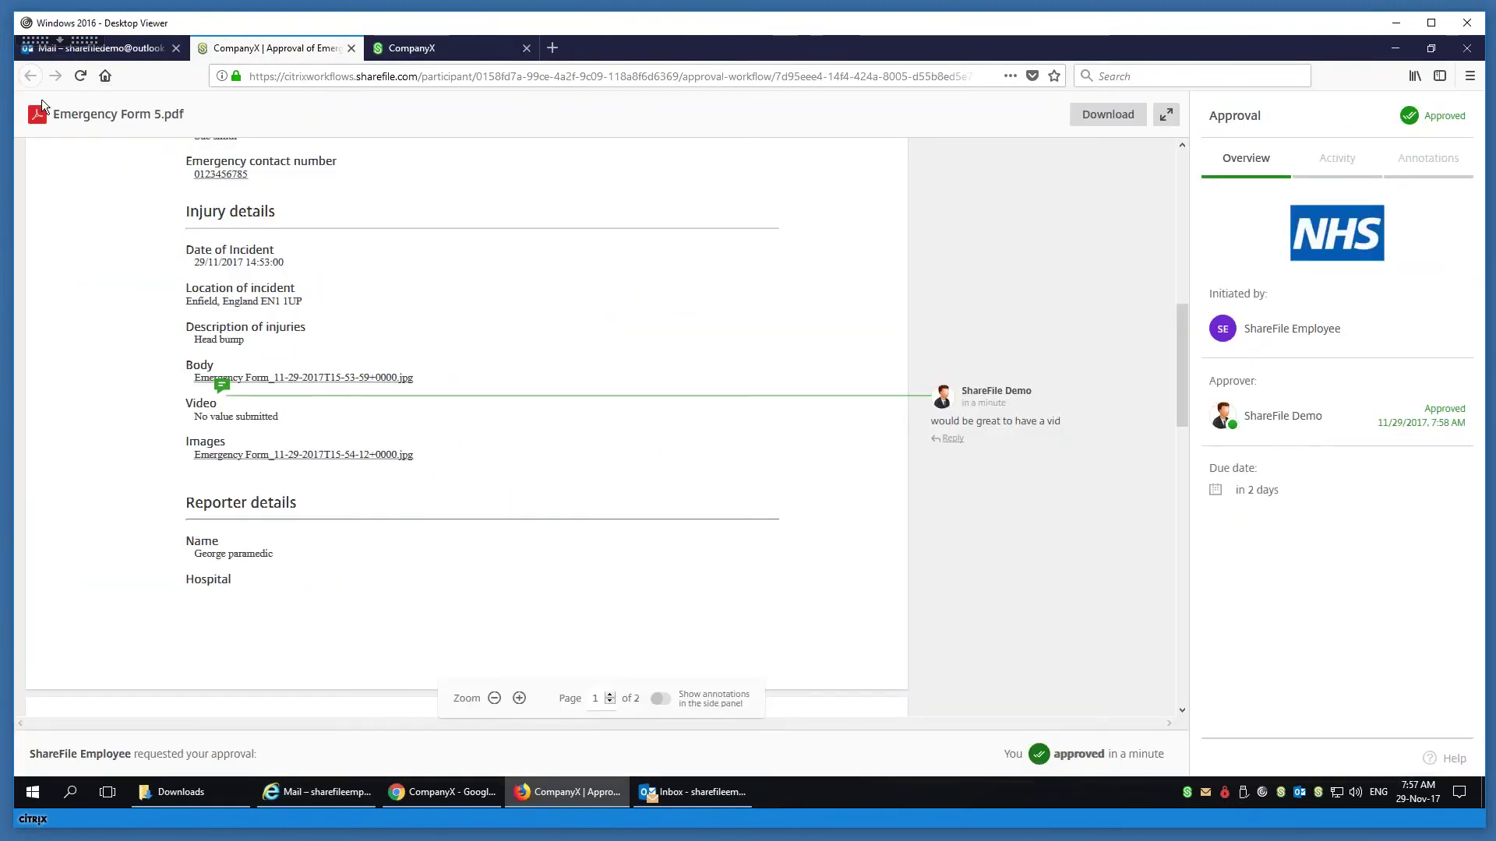
click(351, 48)
click(327, 76)
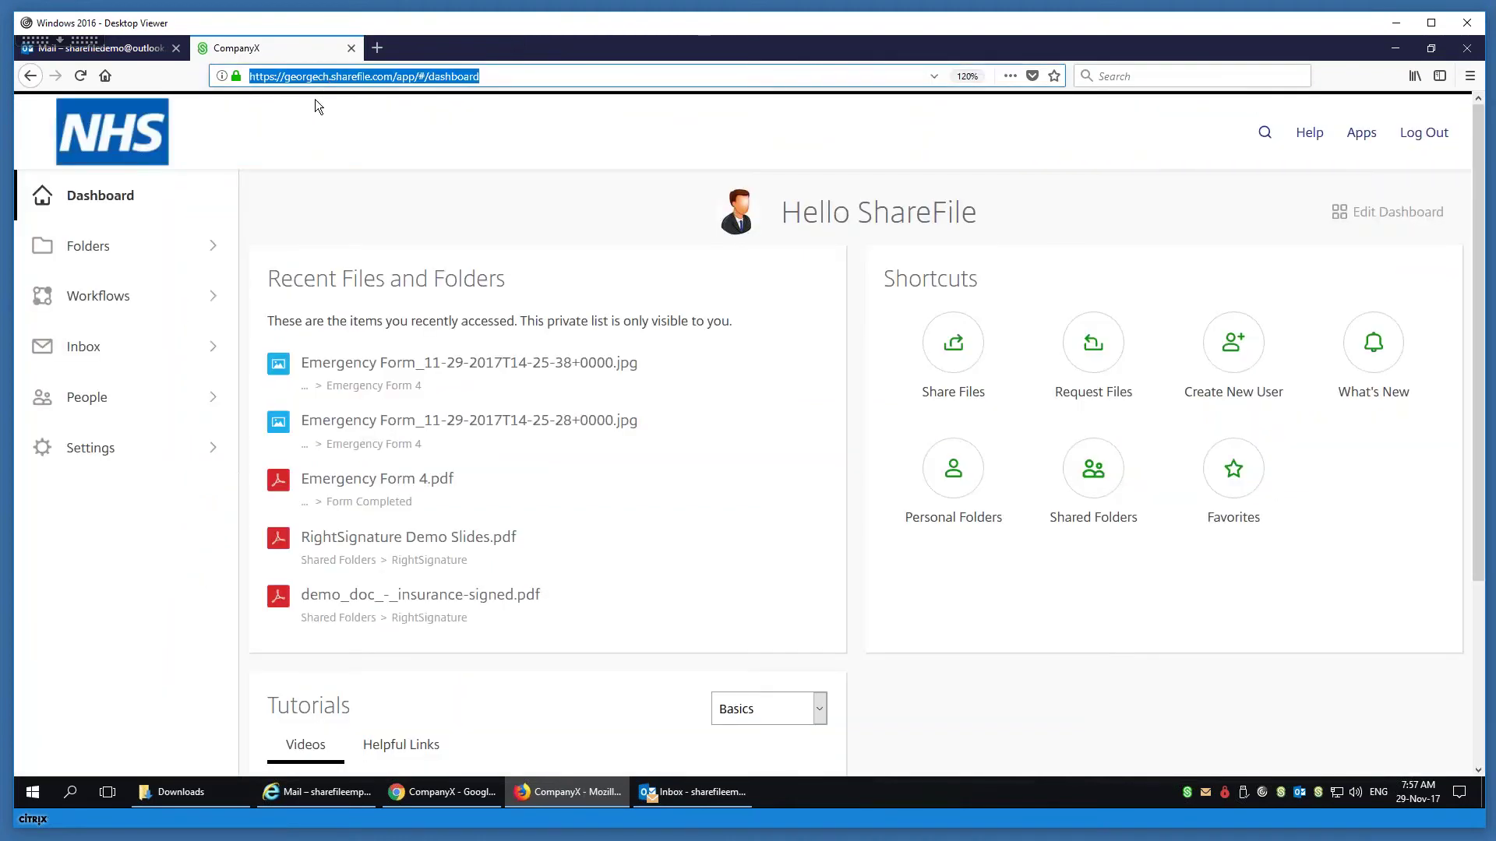
- Open Shared Folders and go into the RightSignature folder
click(93, 245)
click(117, 328)
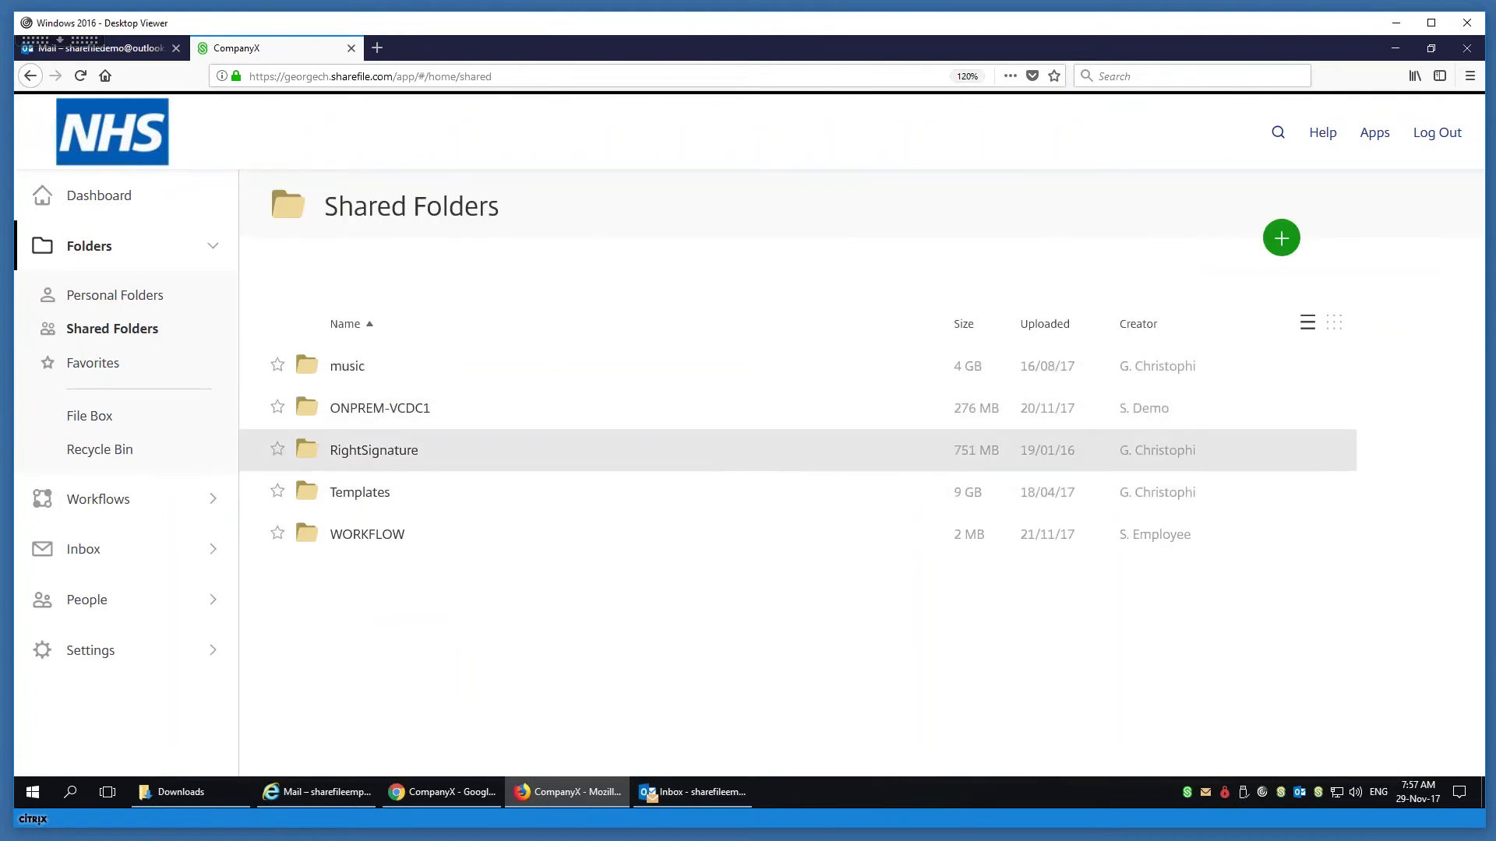
click(374, 451)
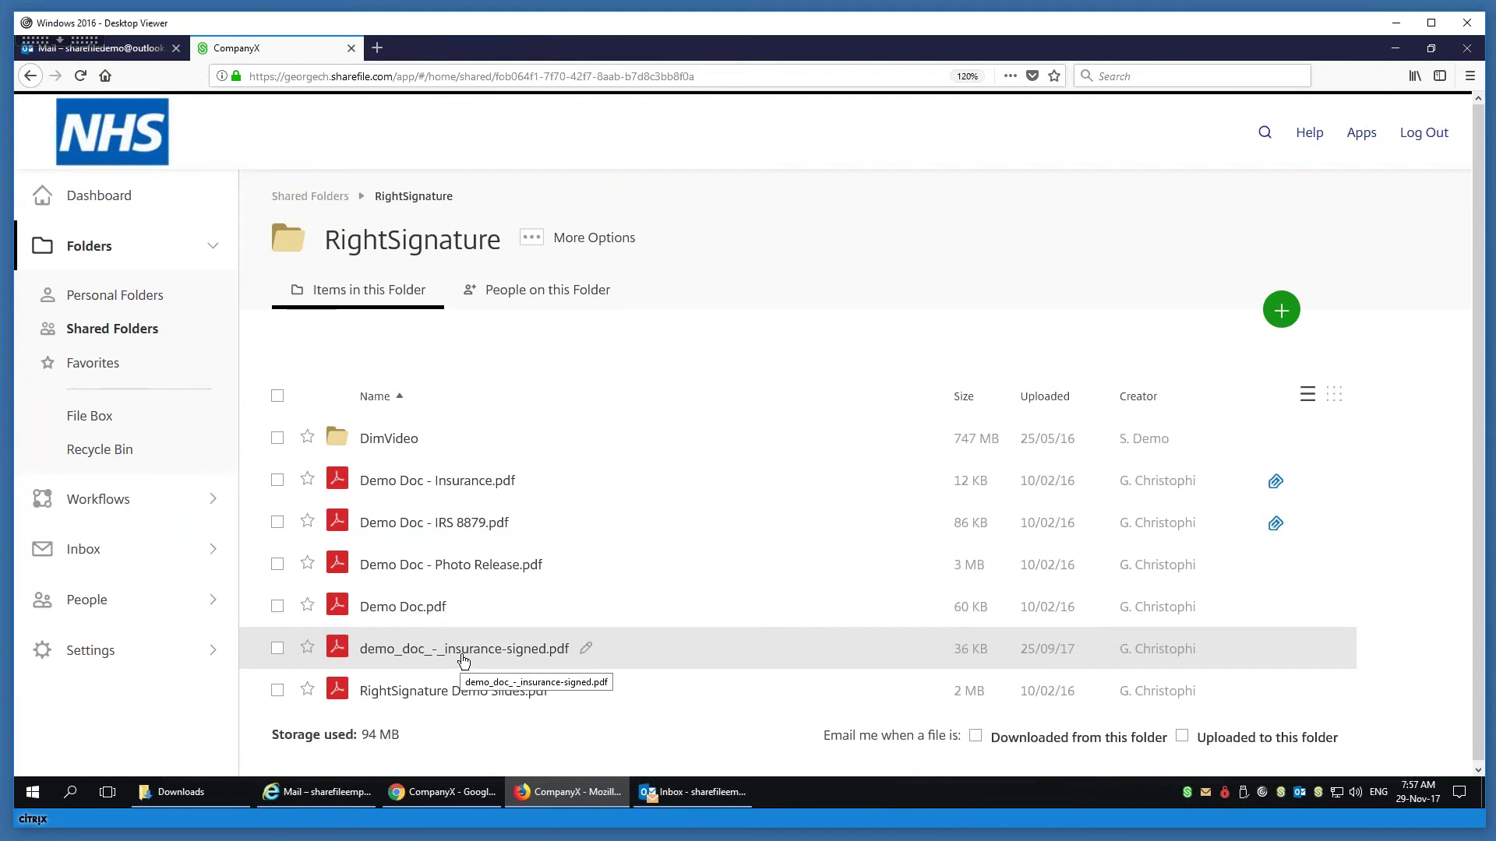
- Select Demo Doc - Insurance.pdf and send it for e-Signature
click(468, 480)
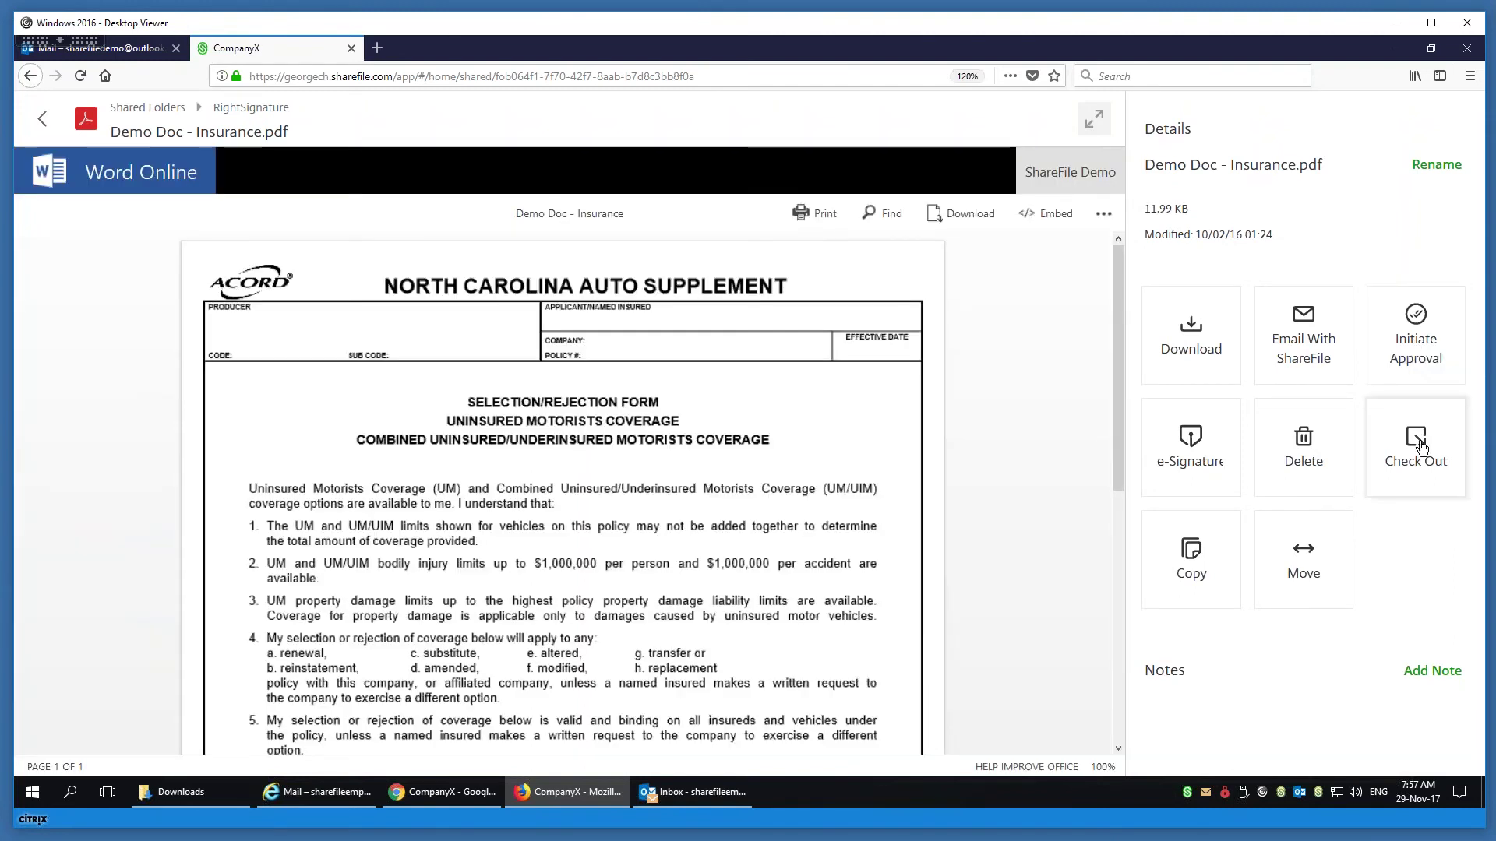
click(1196, 452)
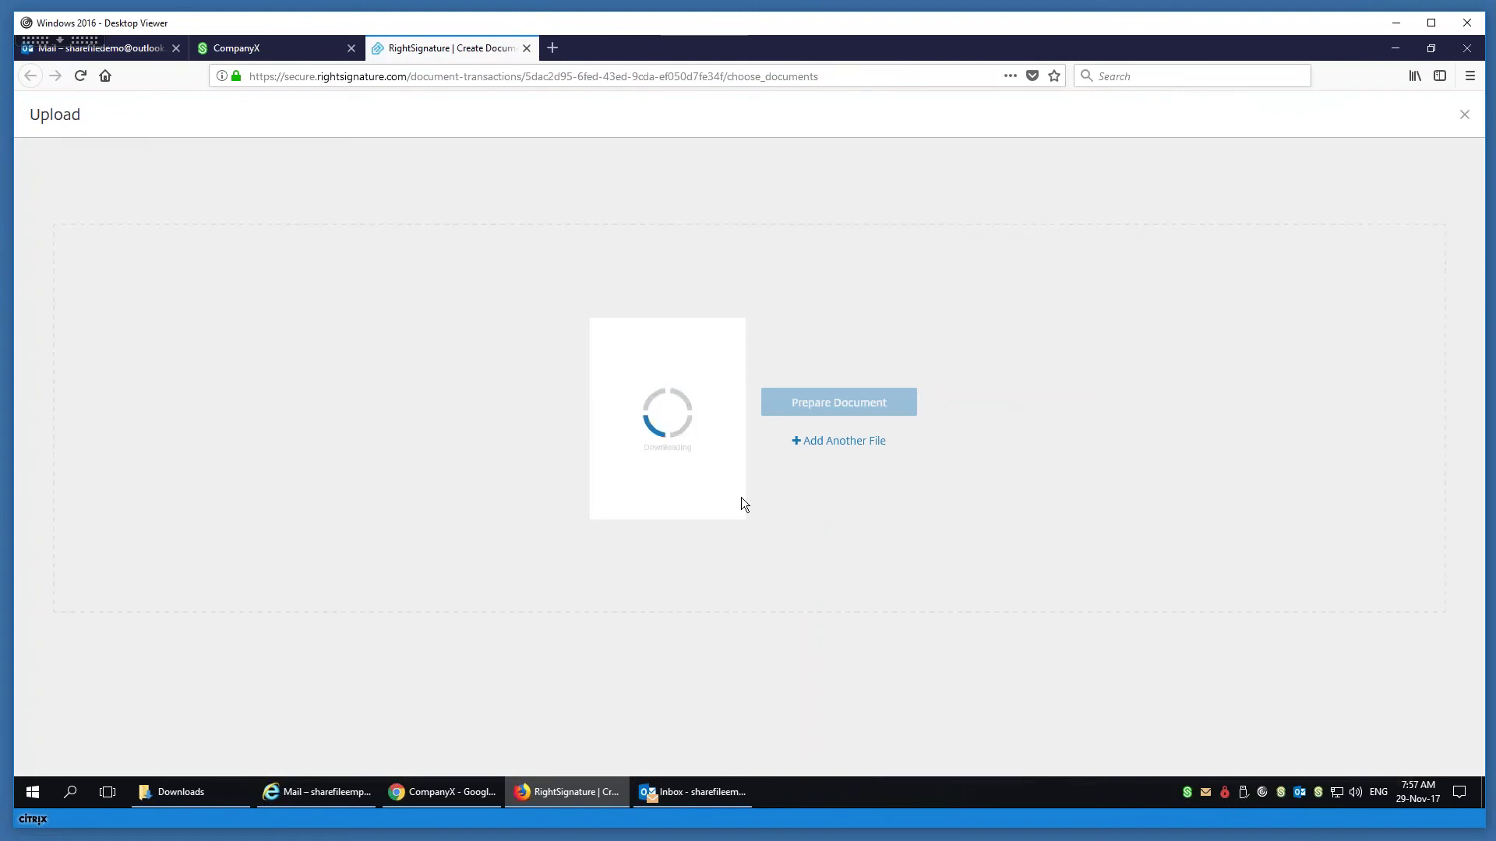
- Prepare demo_doc_-_insurance.pdf with the saved contact as its only signer, removing extra signer rows
click(804, 404)
click(561, 361)
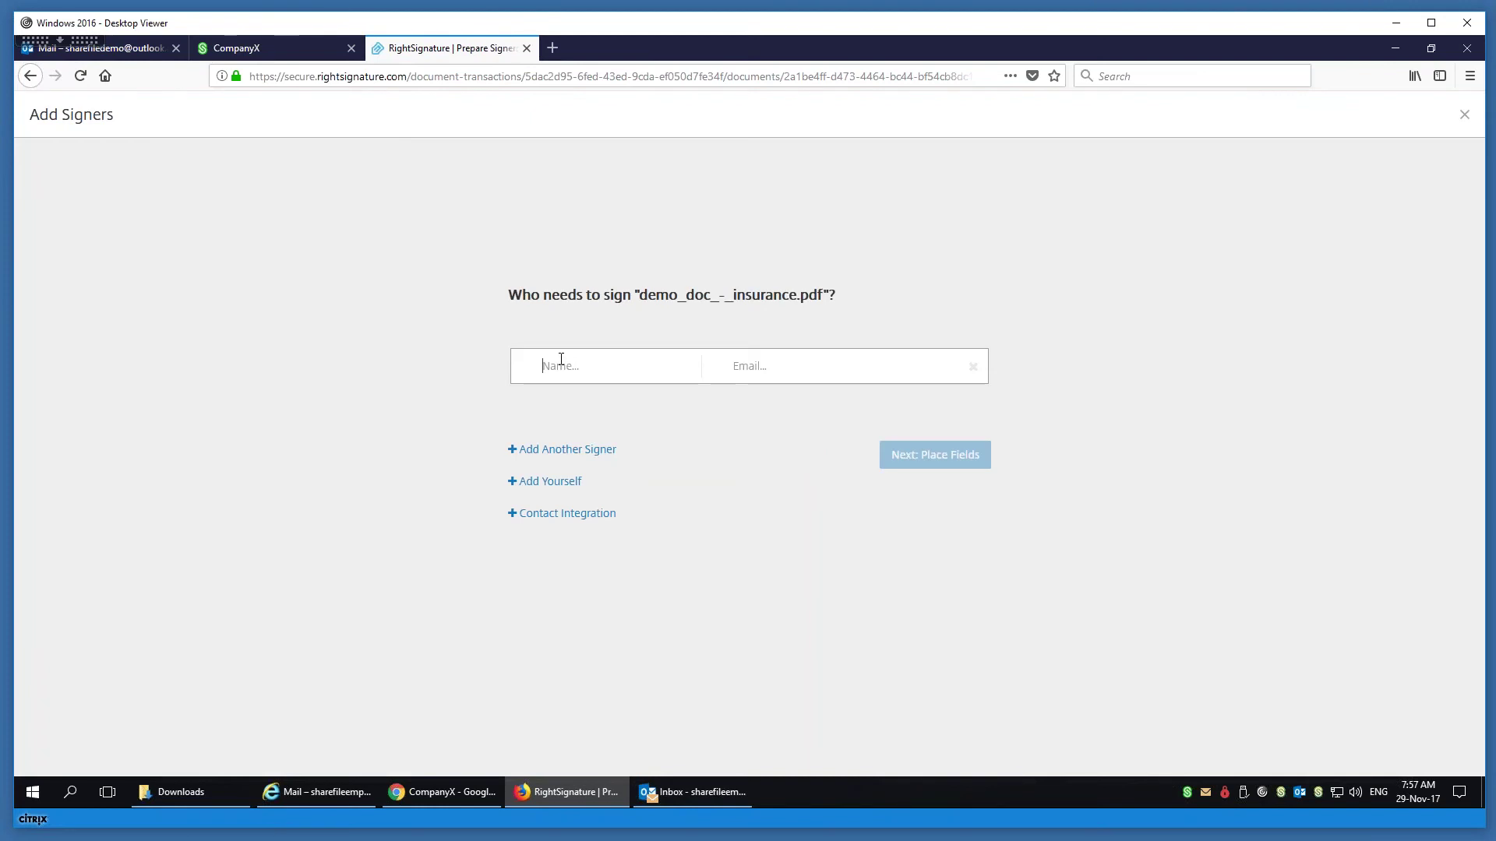
text(george)
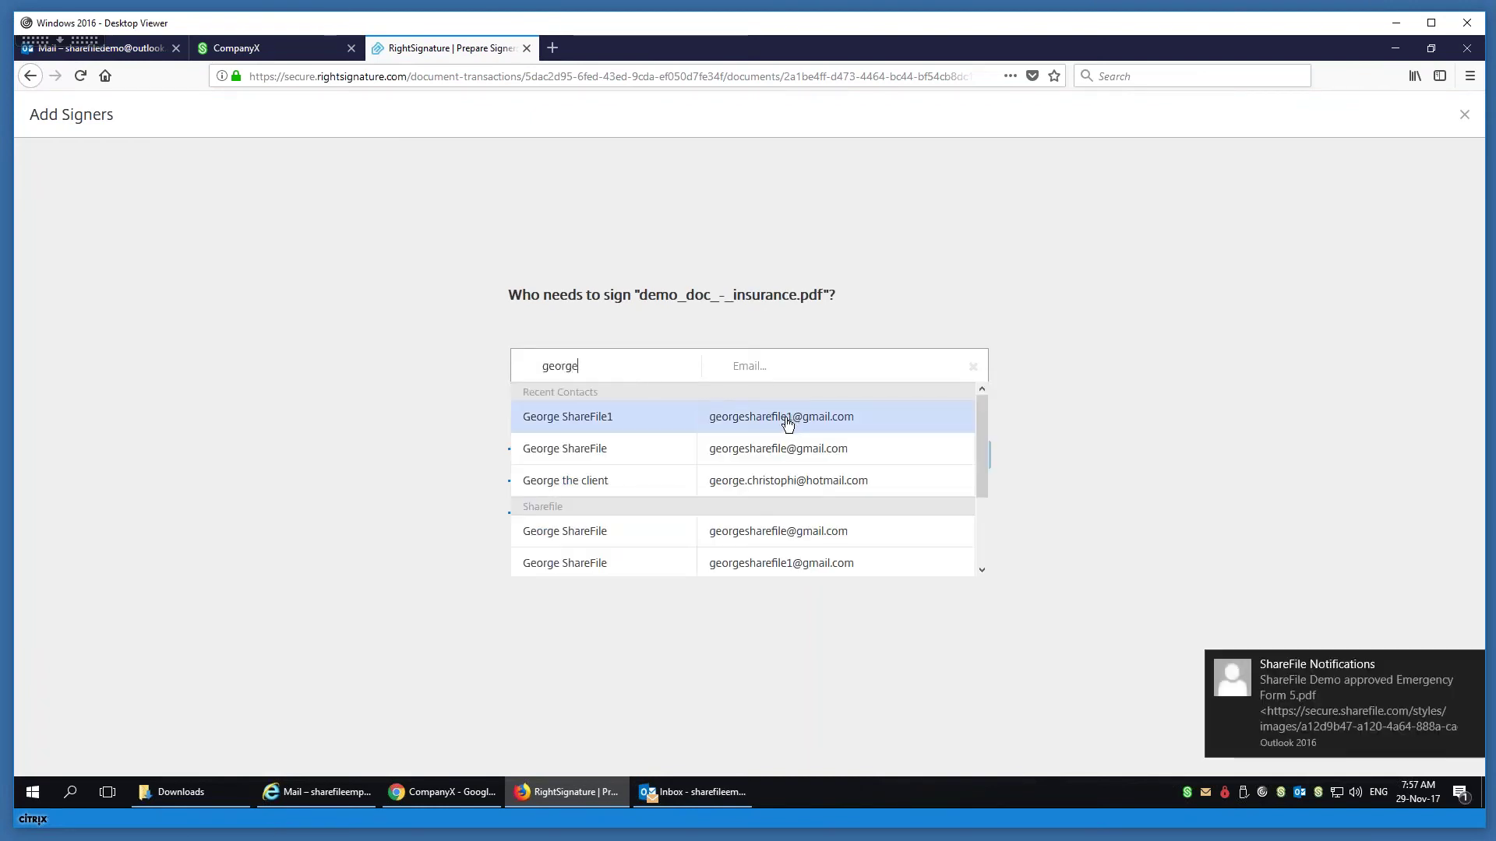
click(784, 421)
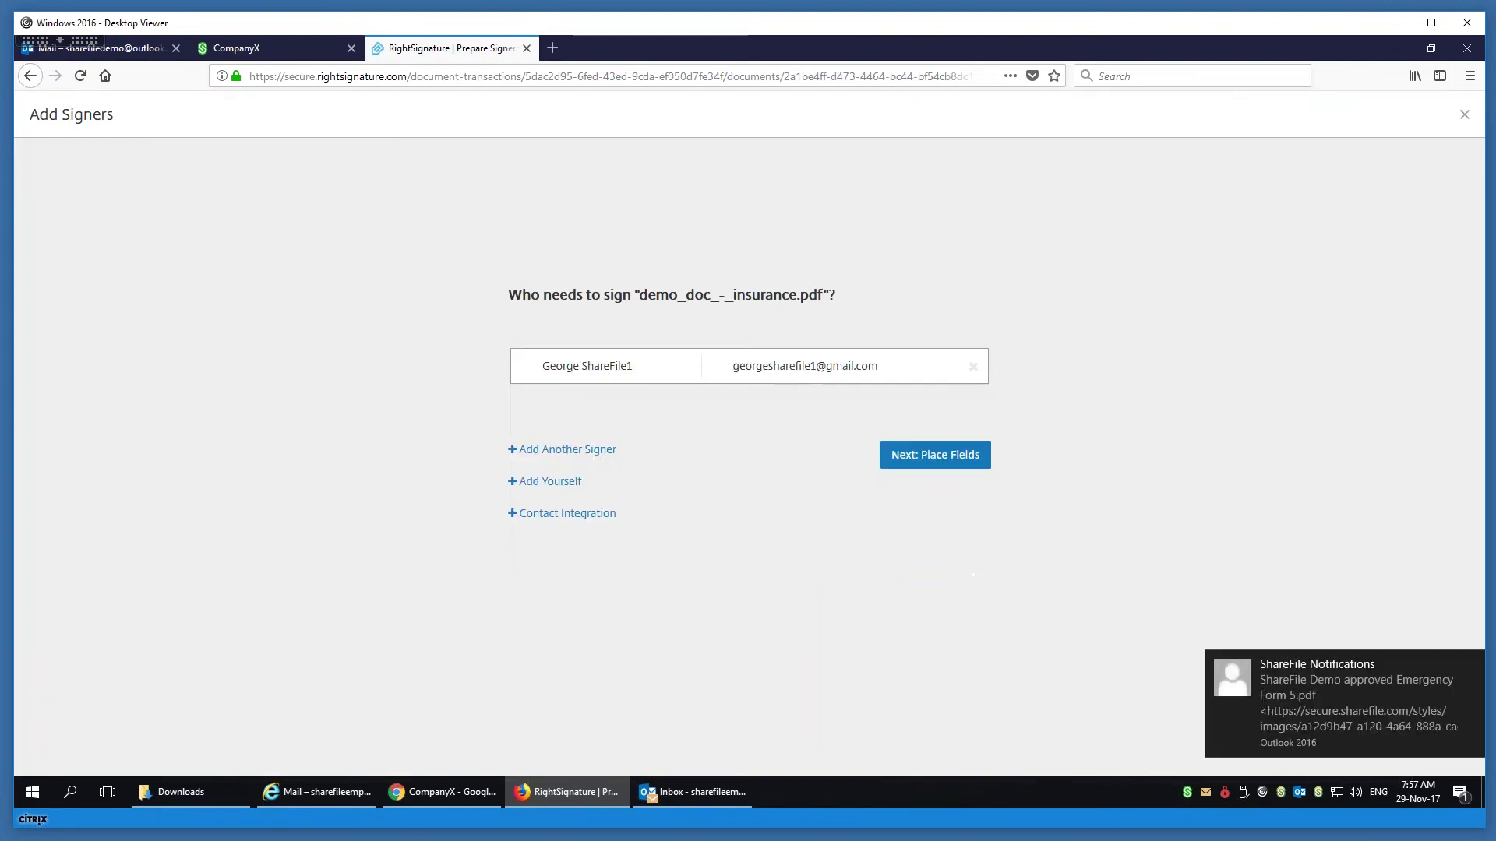
click(582, 450)
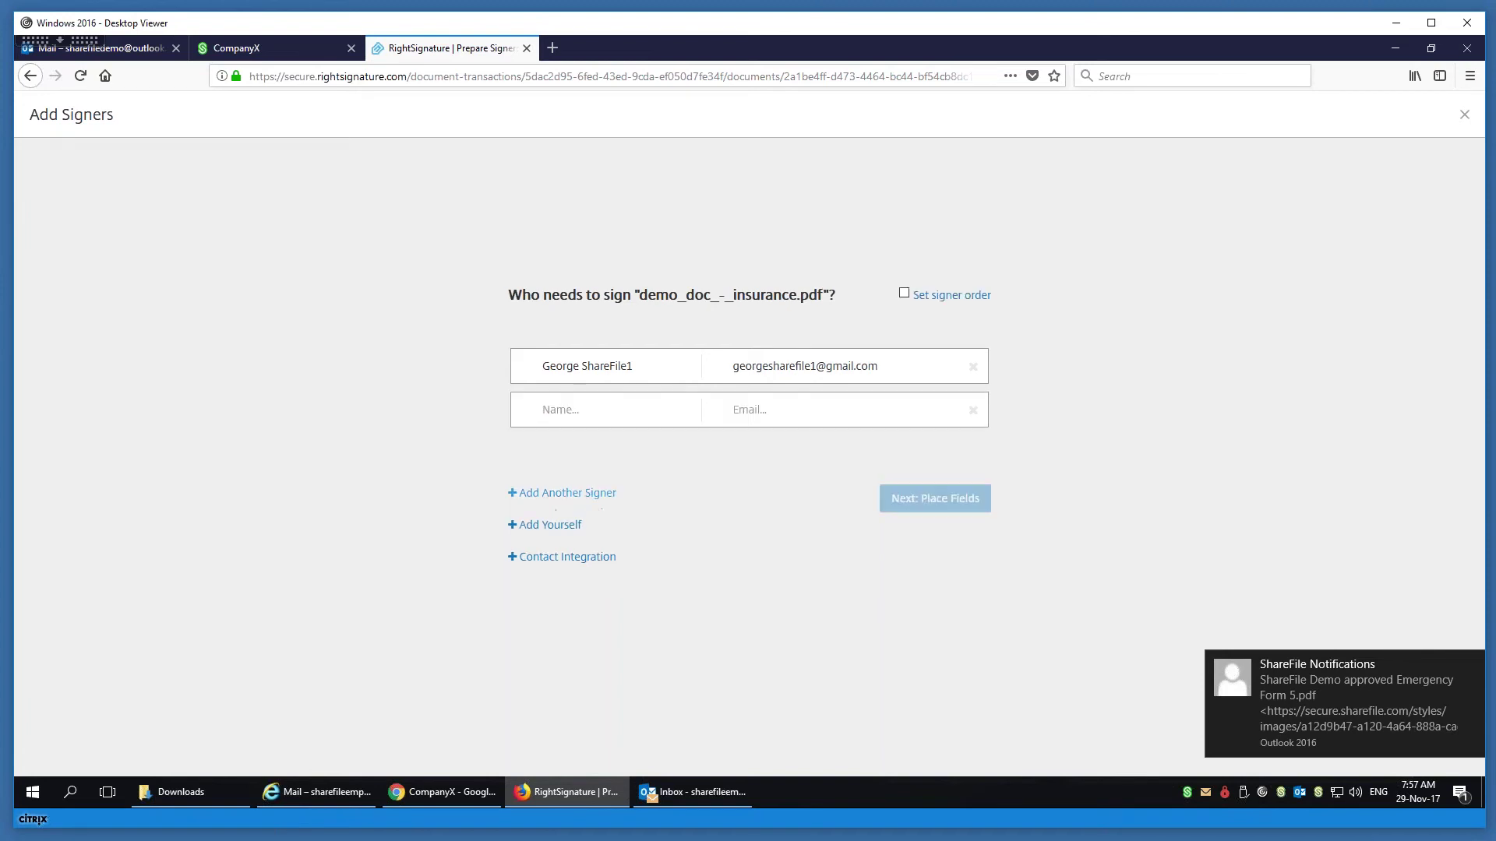
click(577, 496)
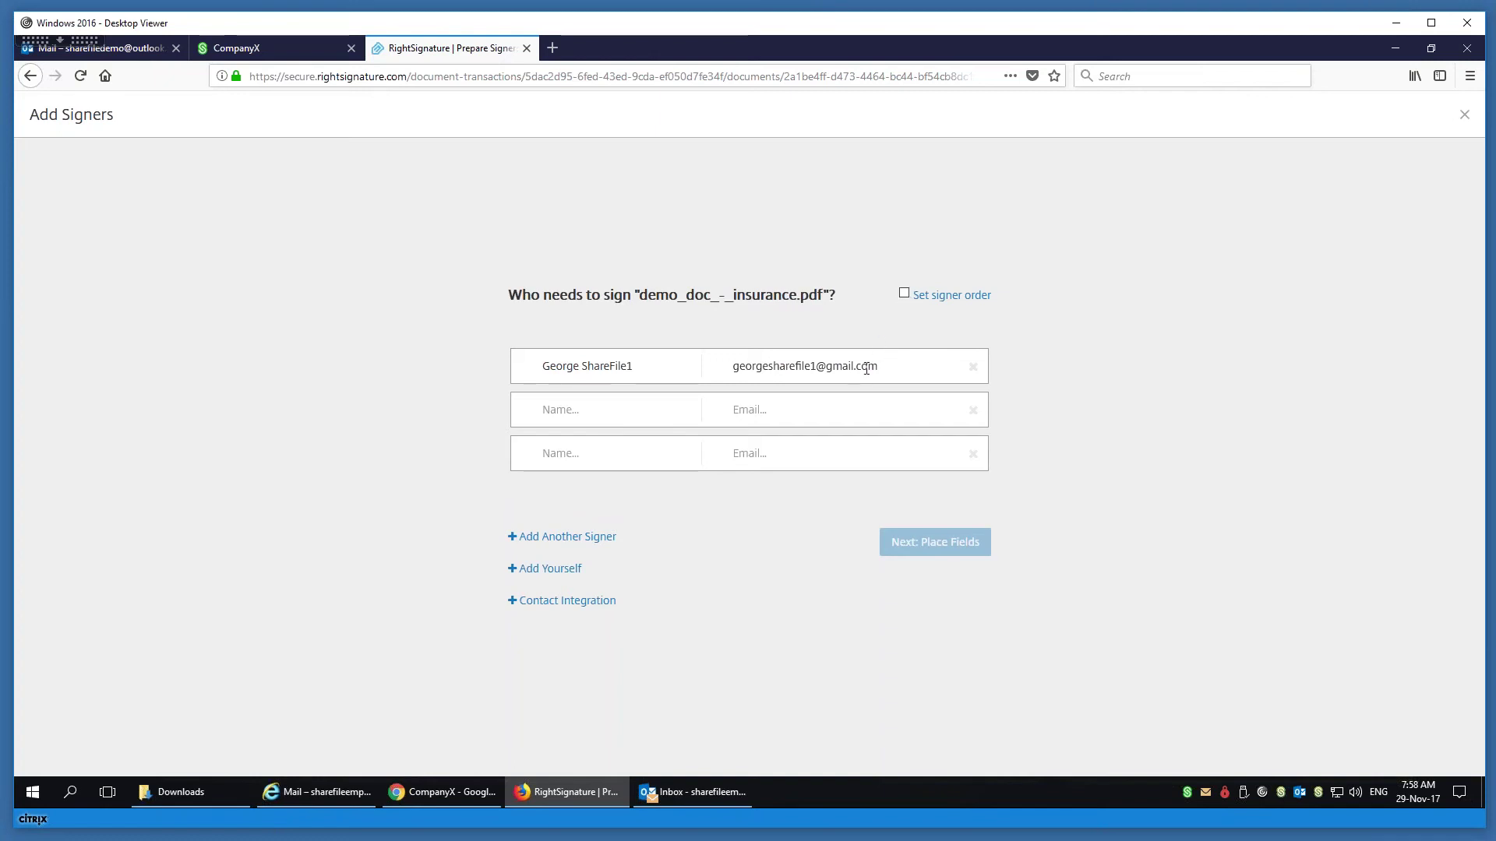
click(973, 454)
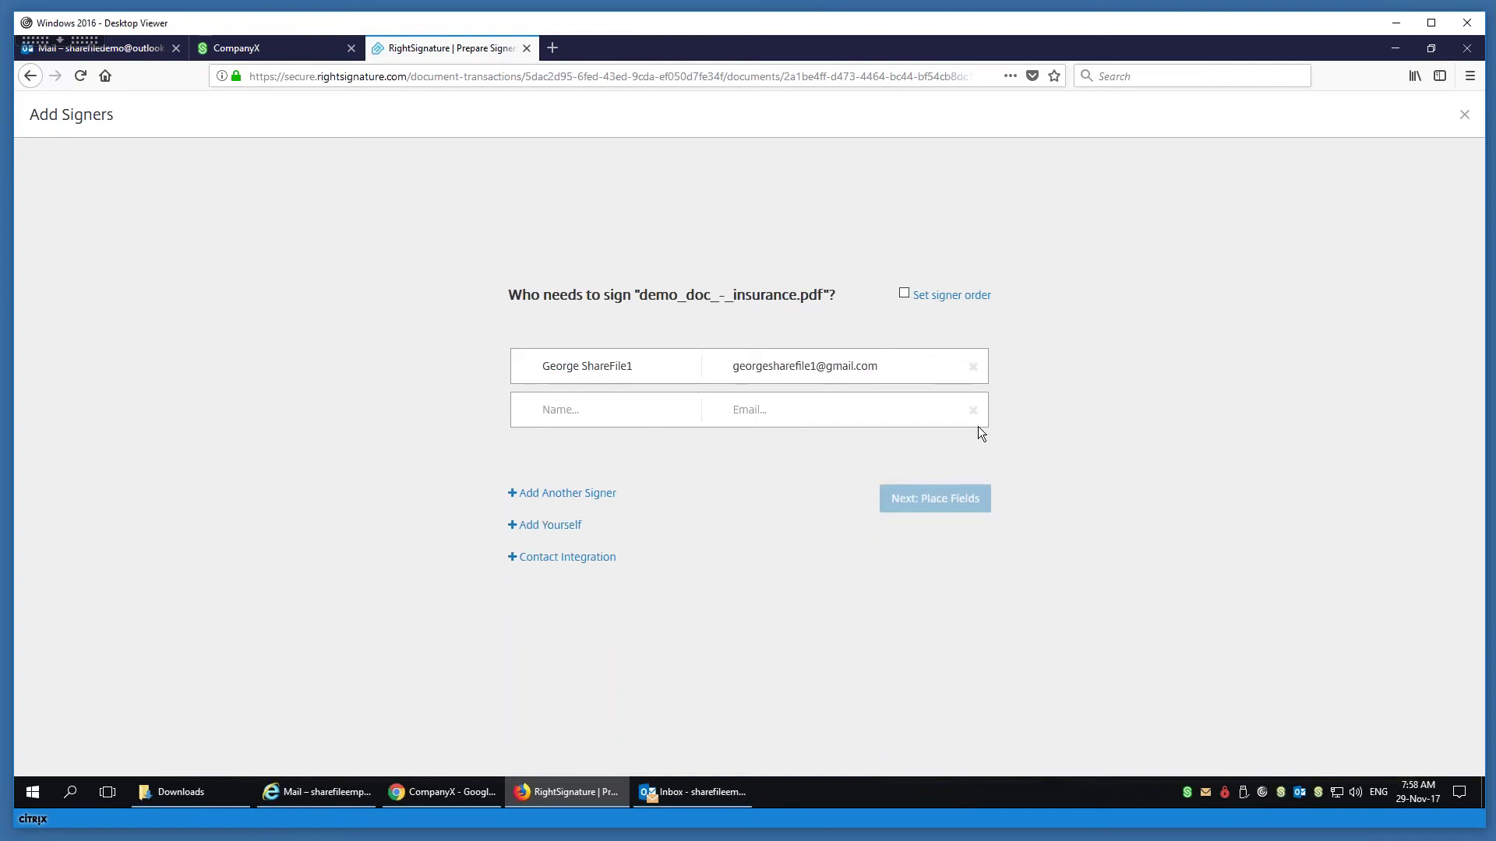
click(972, 410)
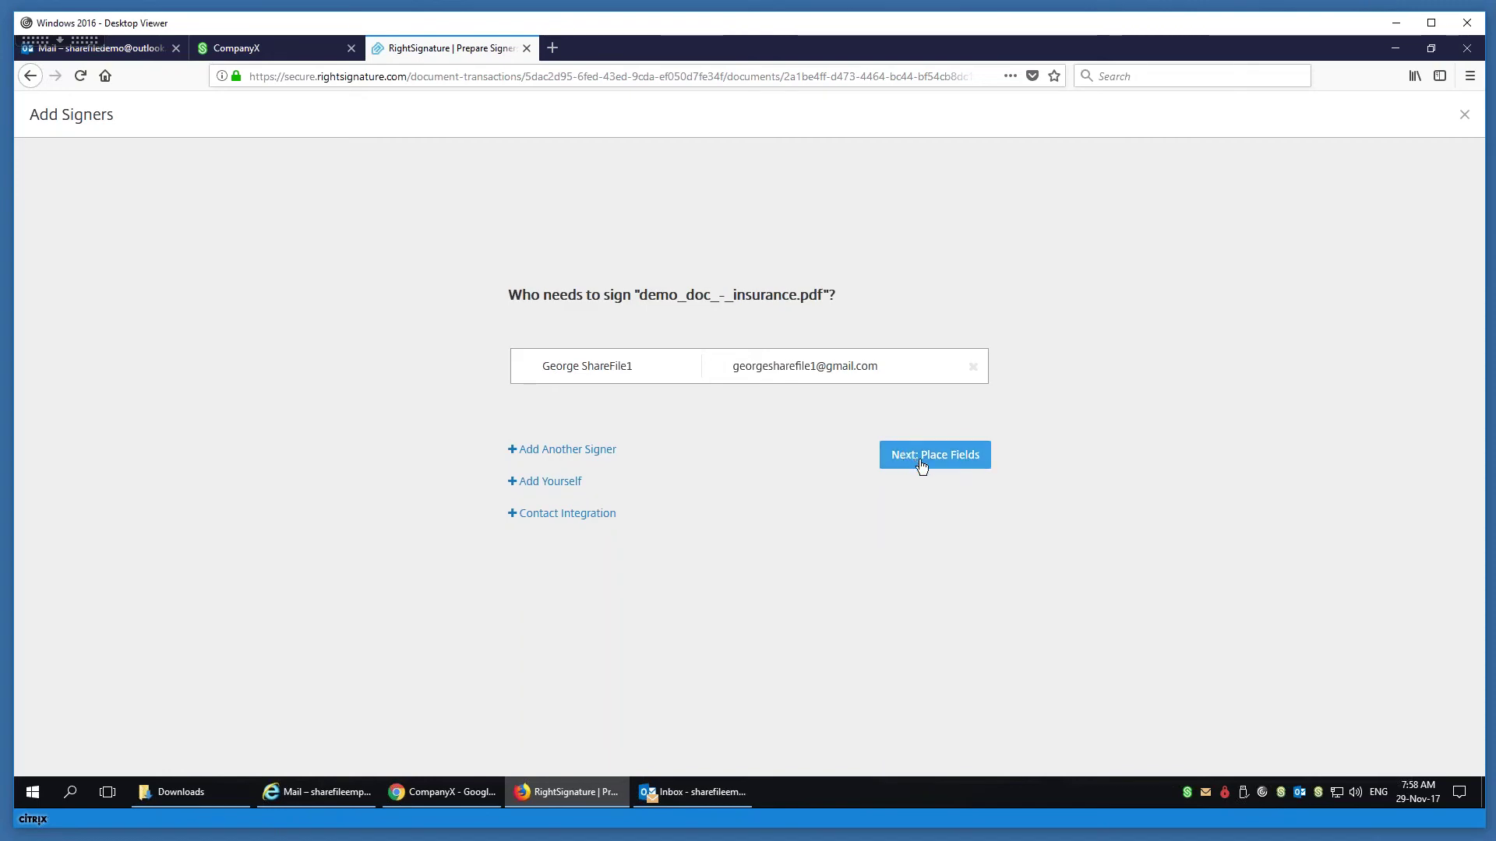
- Place a signature field on the Named Insured line and a date field on the Date line
click(922, 458)
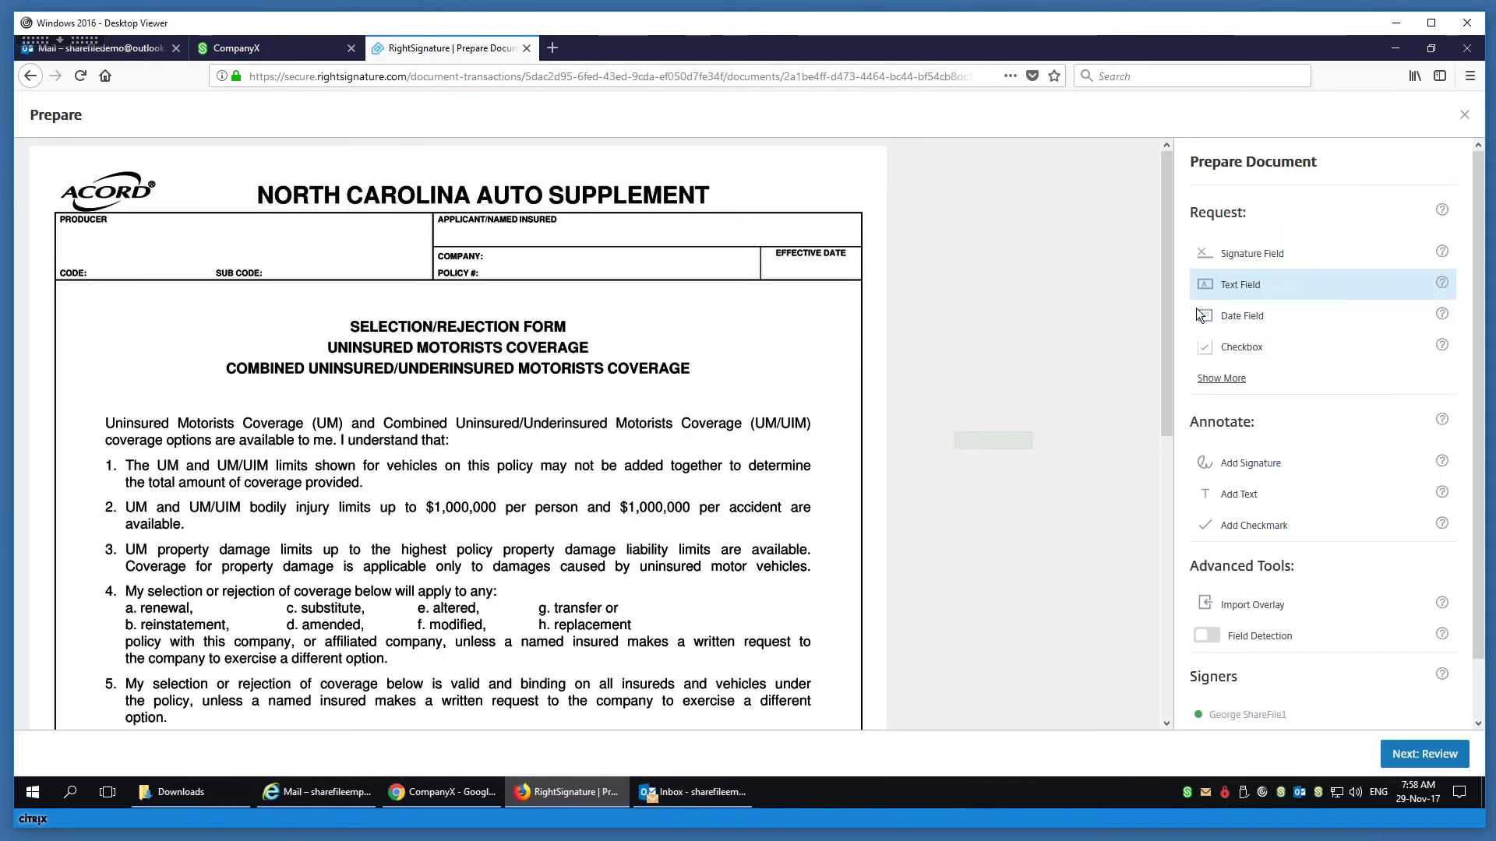
click(1273, 256)
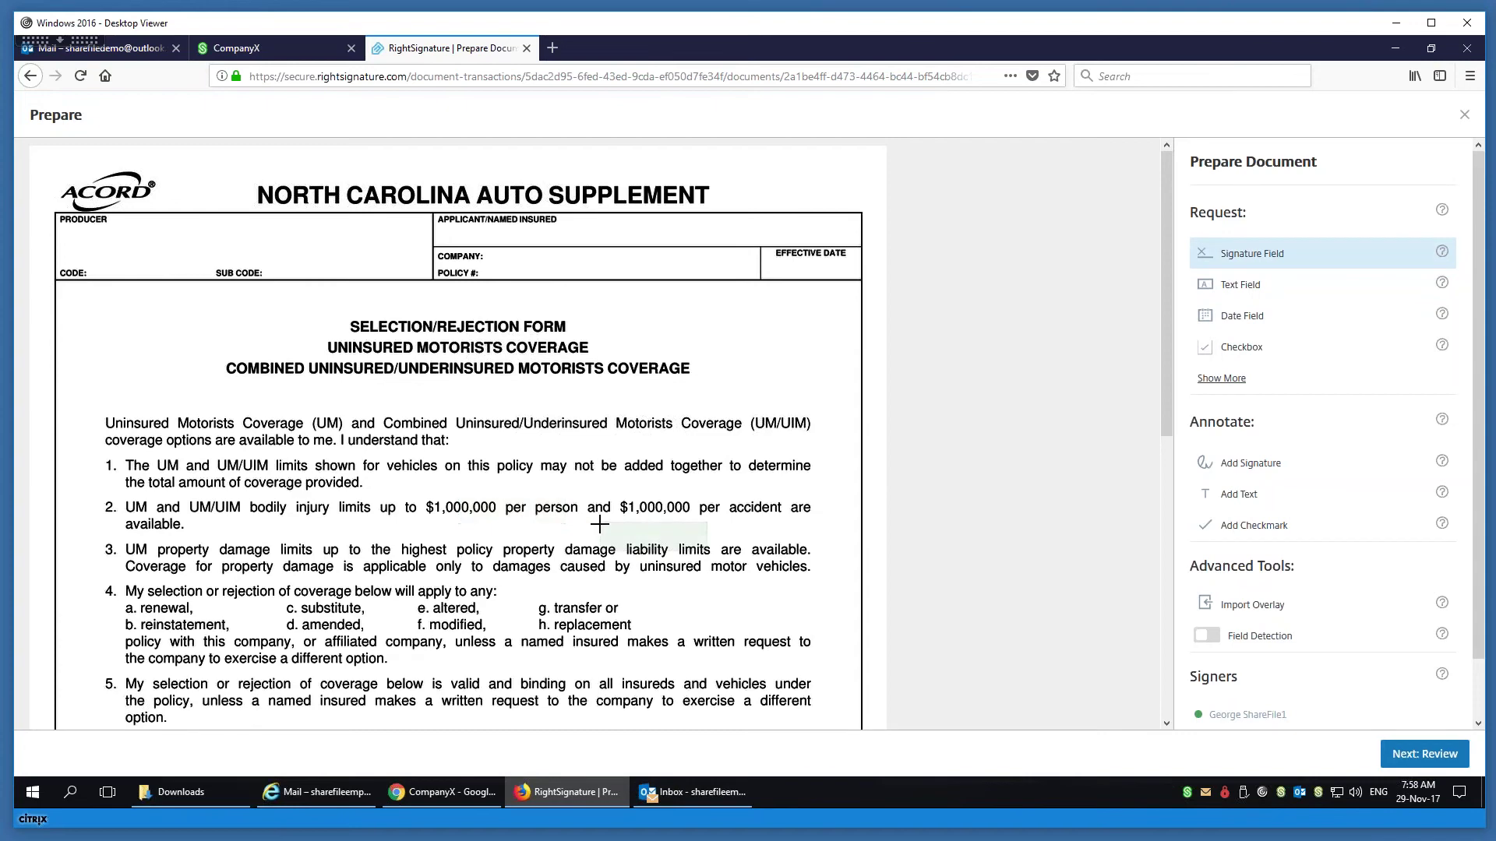
scroll(599, 524, down, 7)
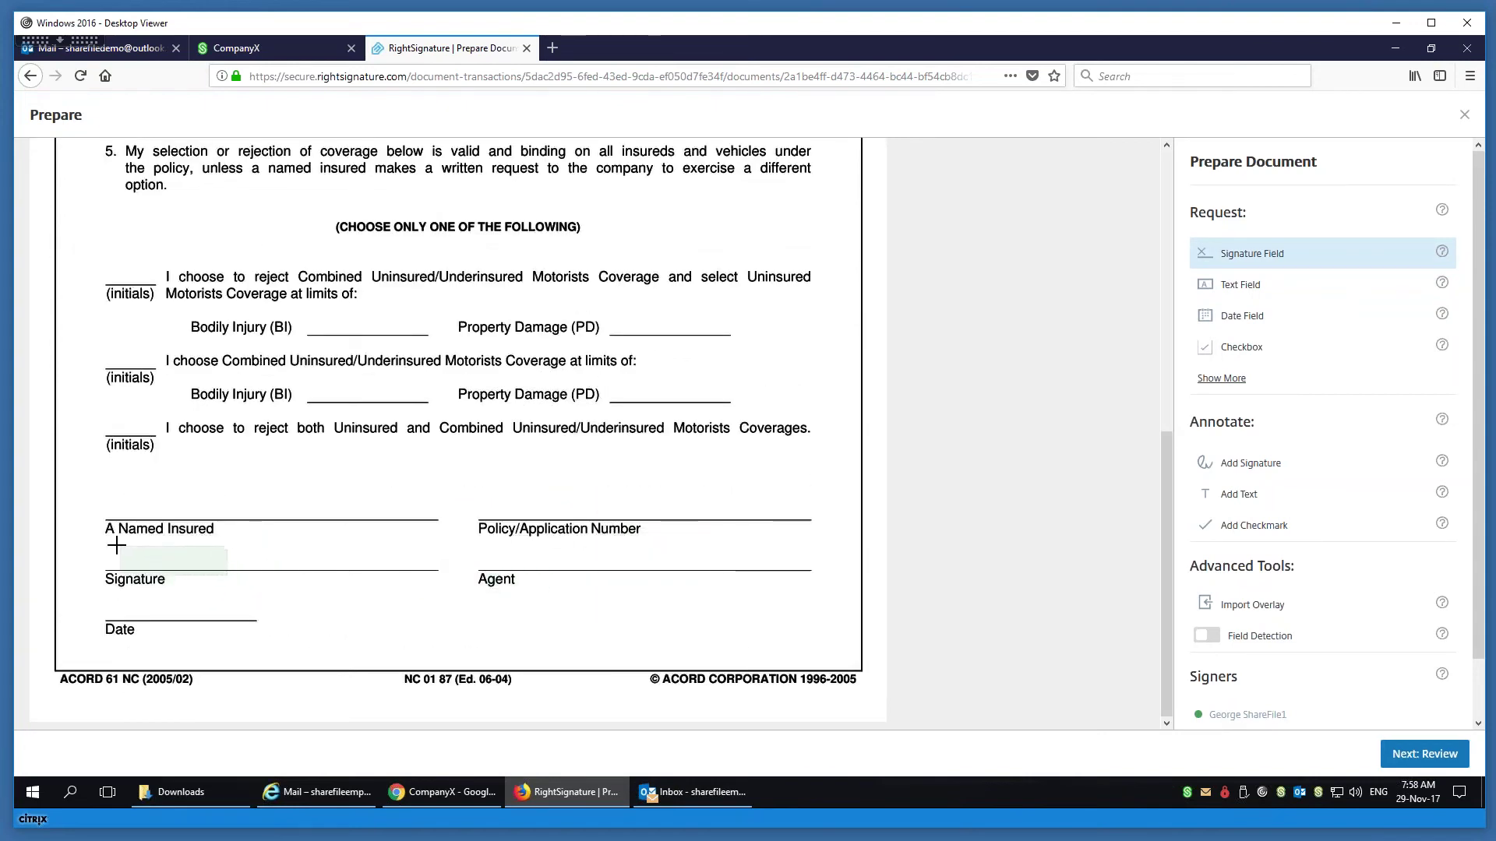
click(105, 540)
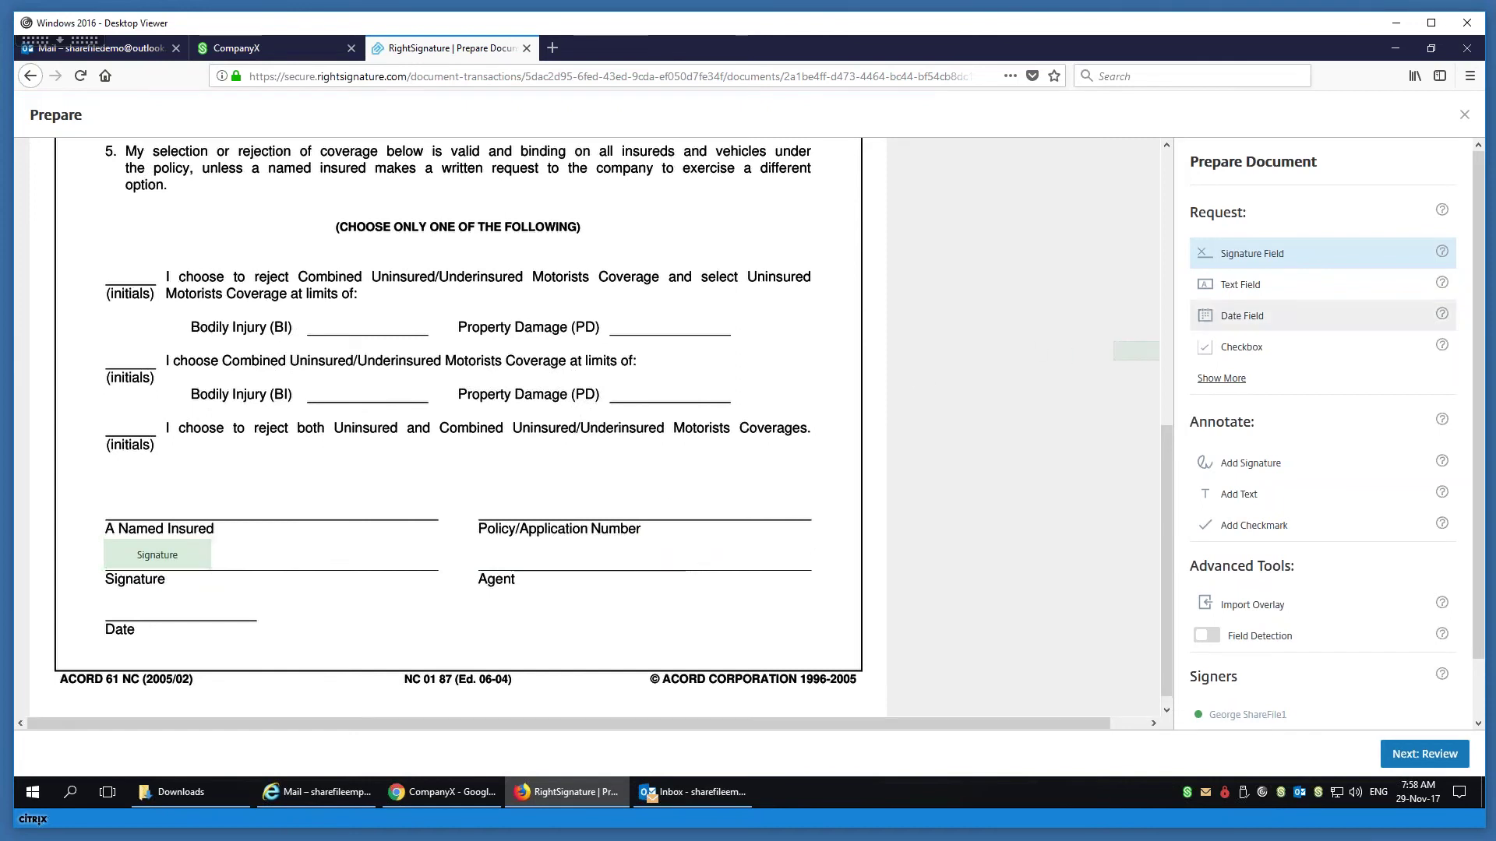
click(1242, 315)
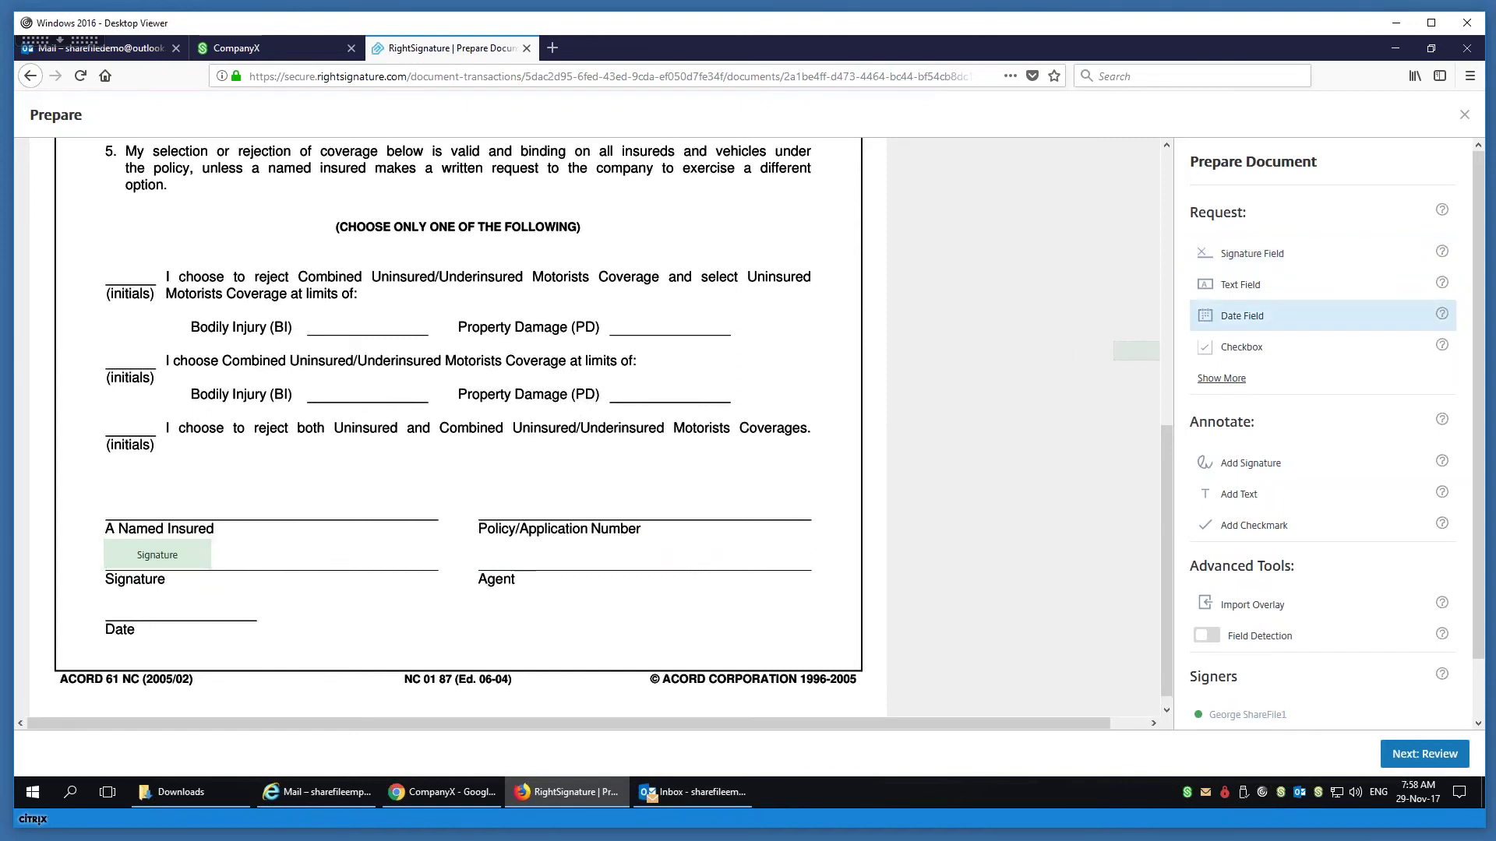
click(100, 593)
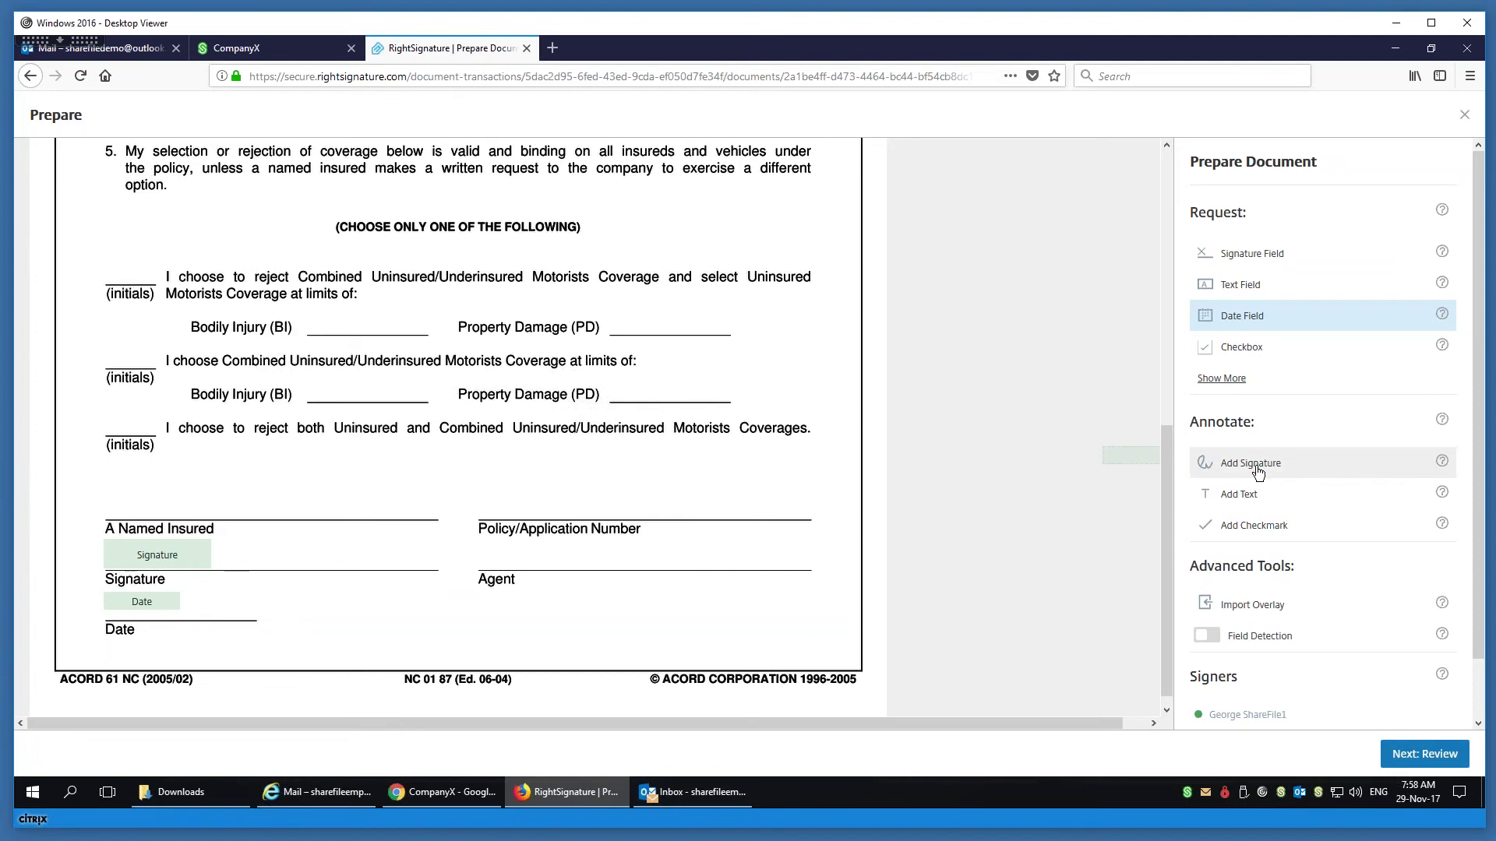
- Add the insured's first name as text above Named Insured, then review and send the document
click(1251, 497)
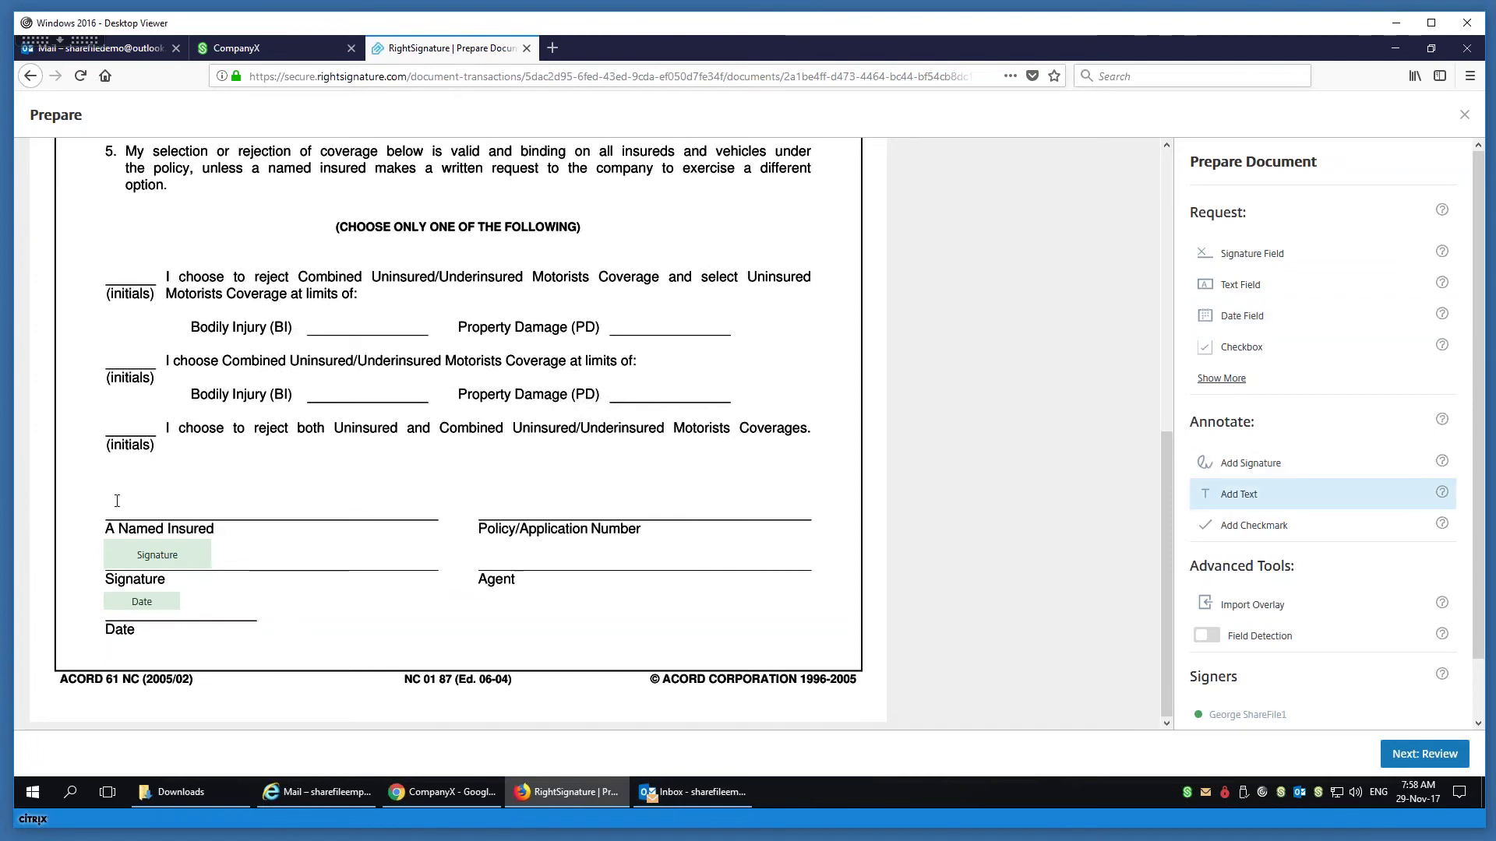
click(117, 500)
text(George)
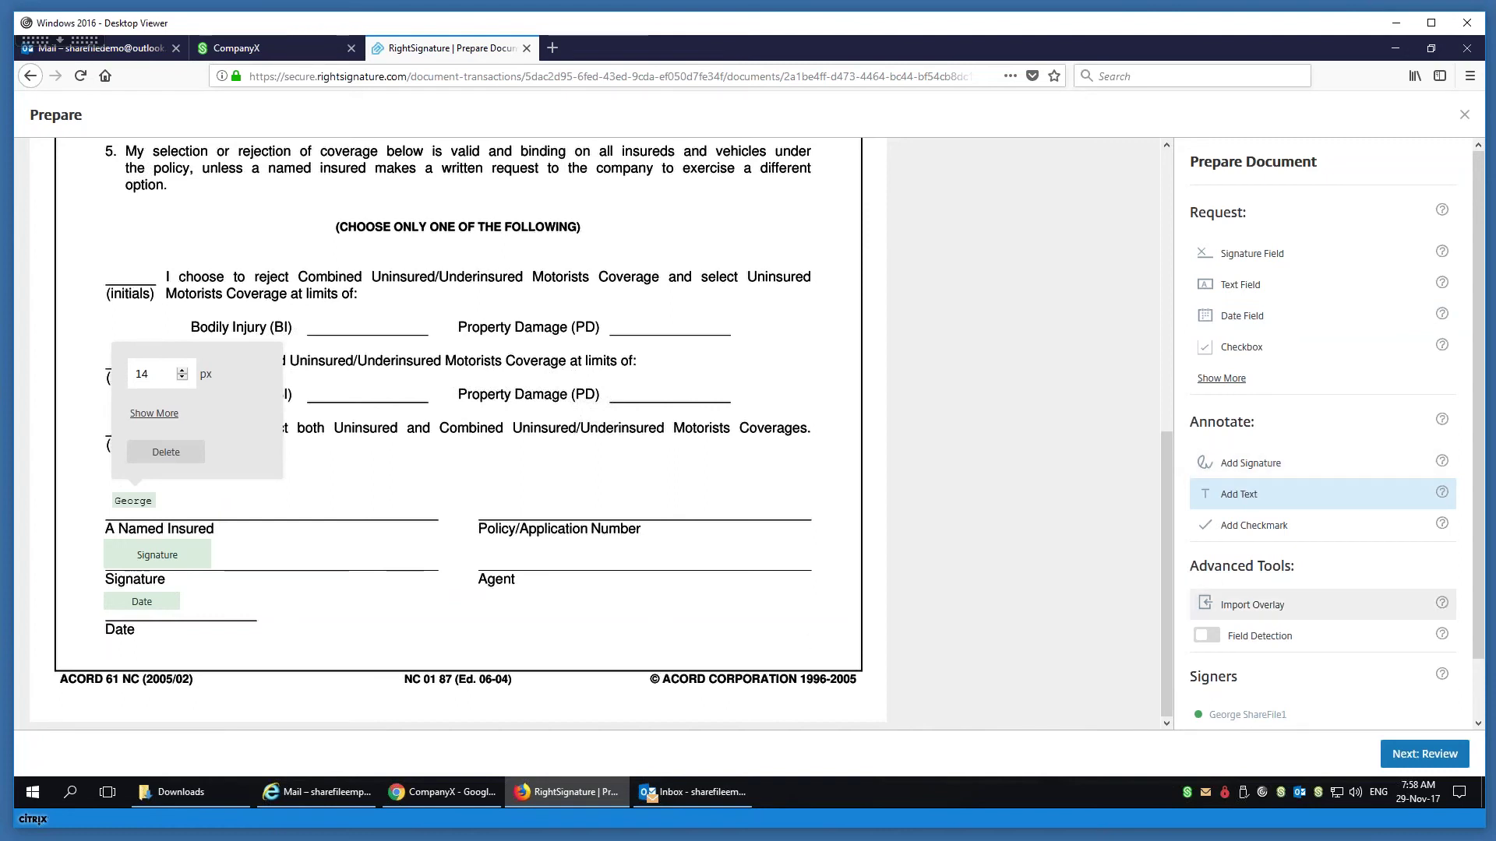
scroll(1482, 648, down, 1)
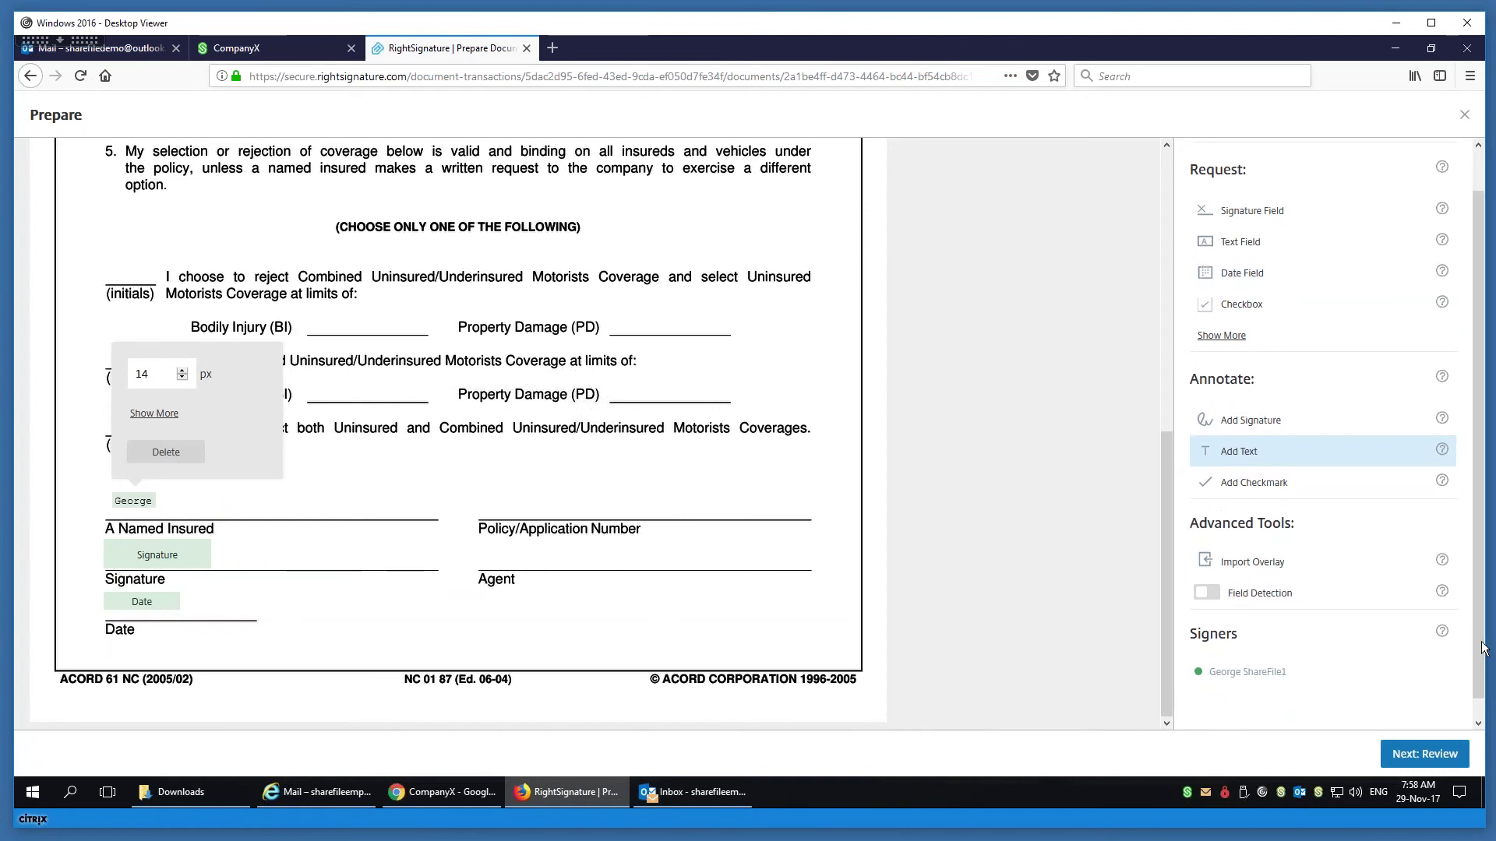
click(1409, 754)
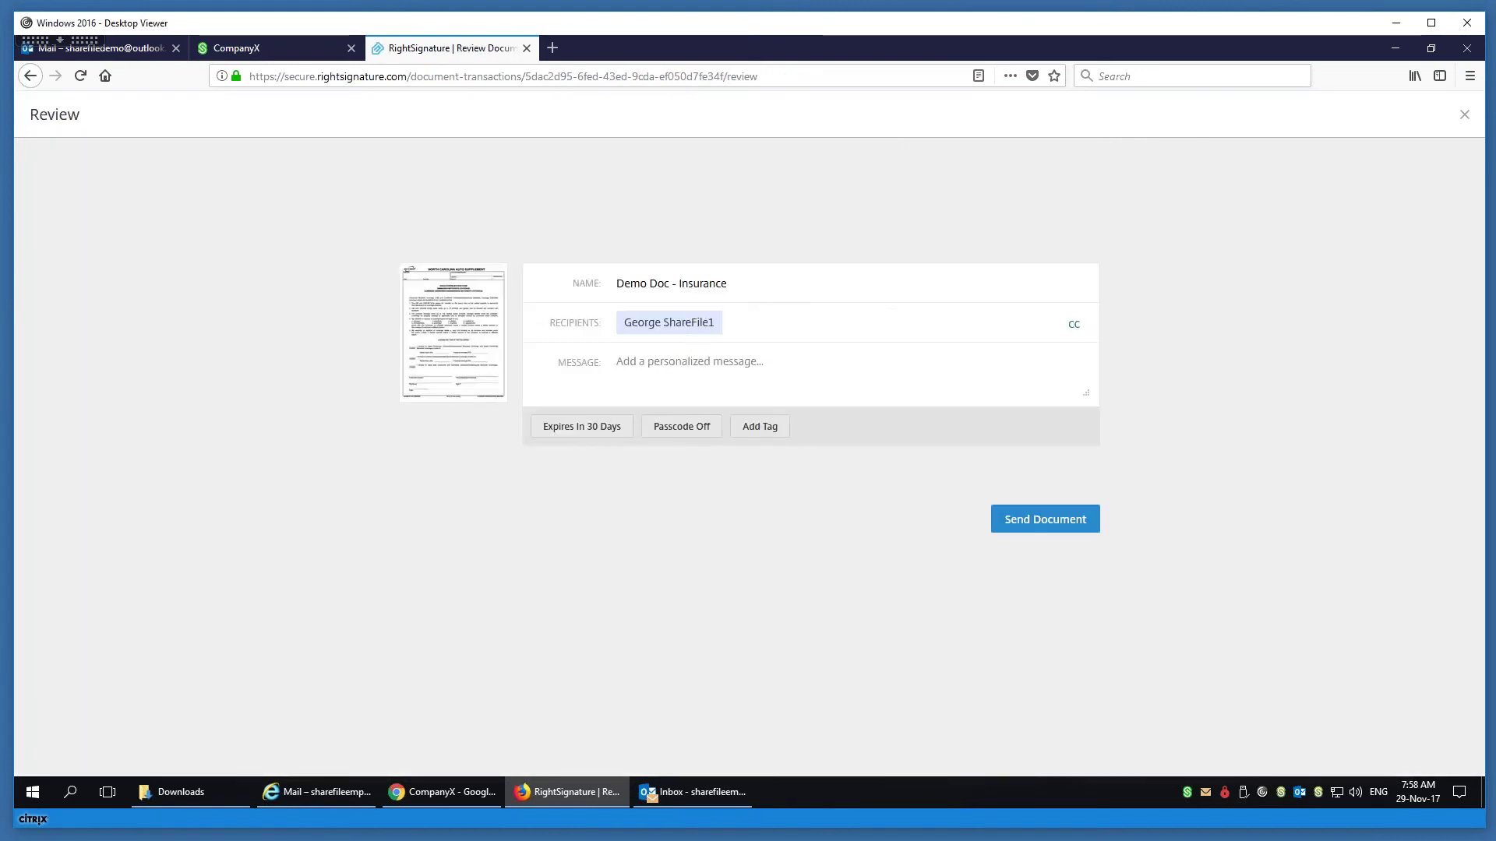
click(1044, 525)
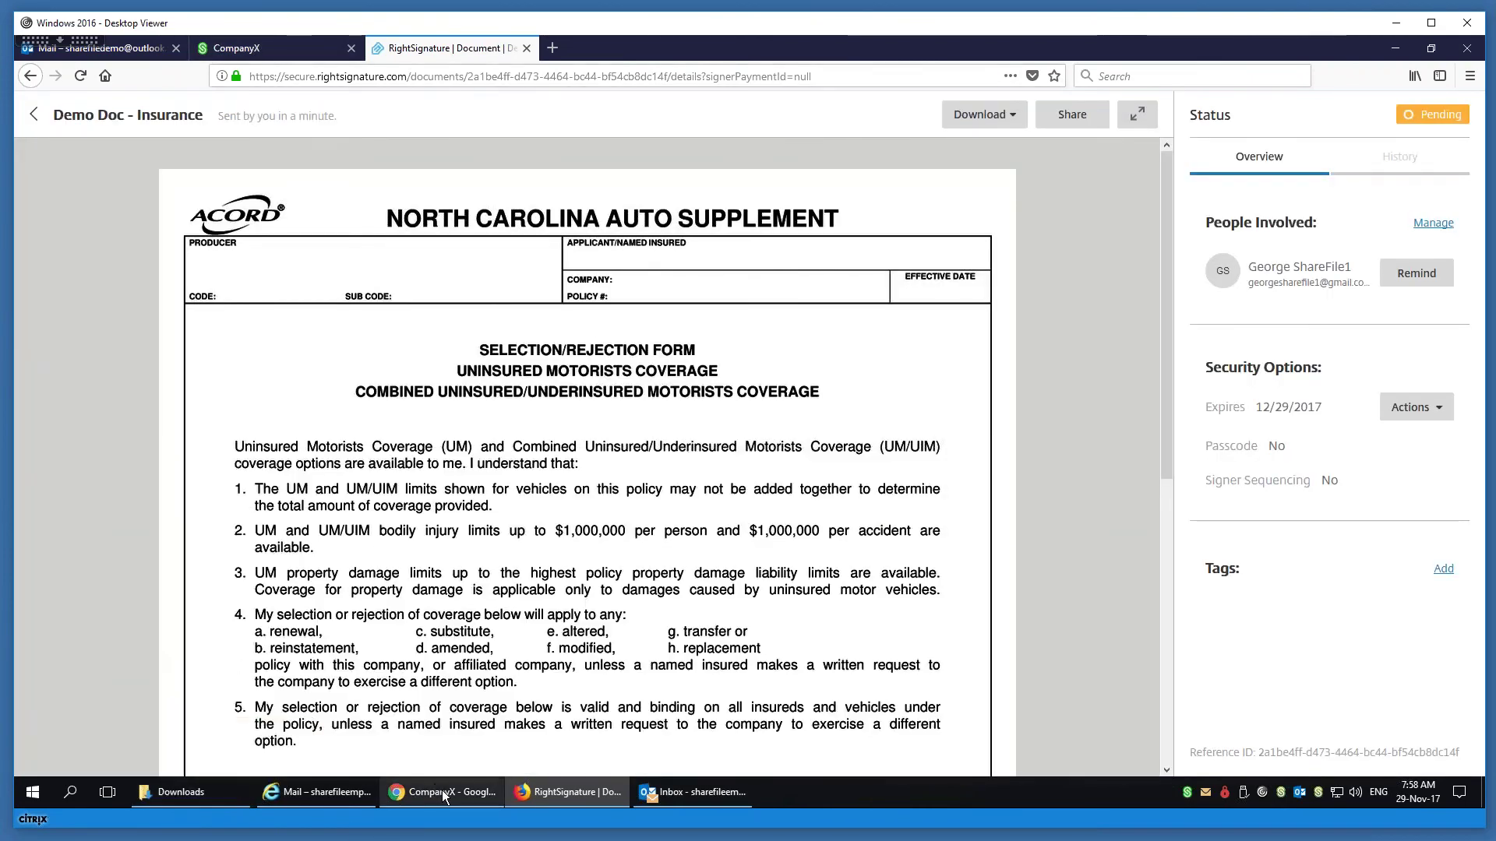
click(442, 790)
- Open the RightSignature email for 'Demo Doc - Insurance' in the Gmail inbox and follow Review & Sign Document
click(492, 62)
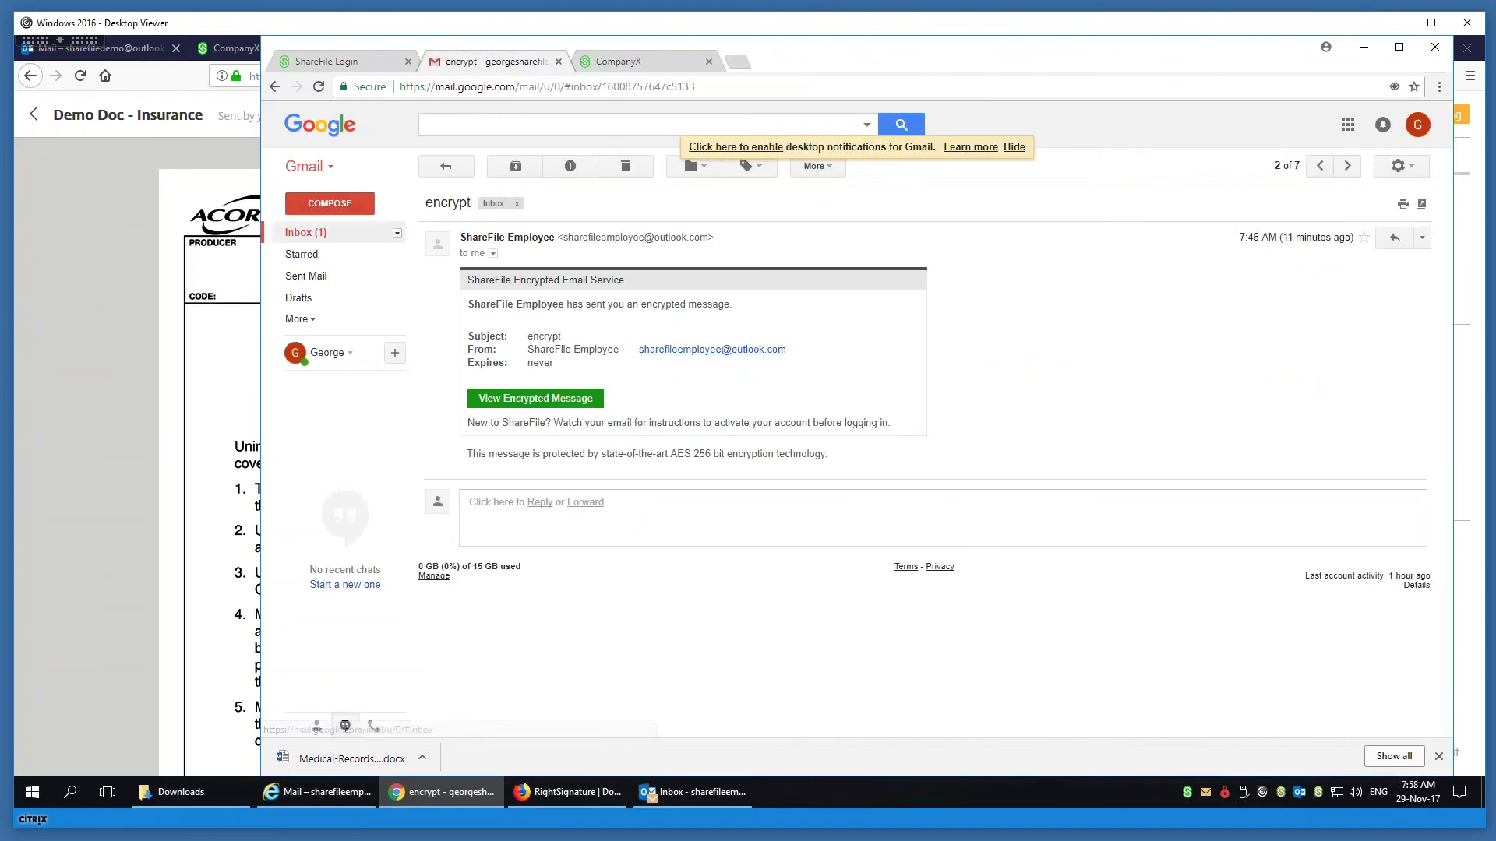
click(327, 233)
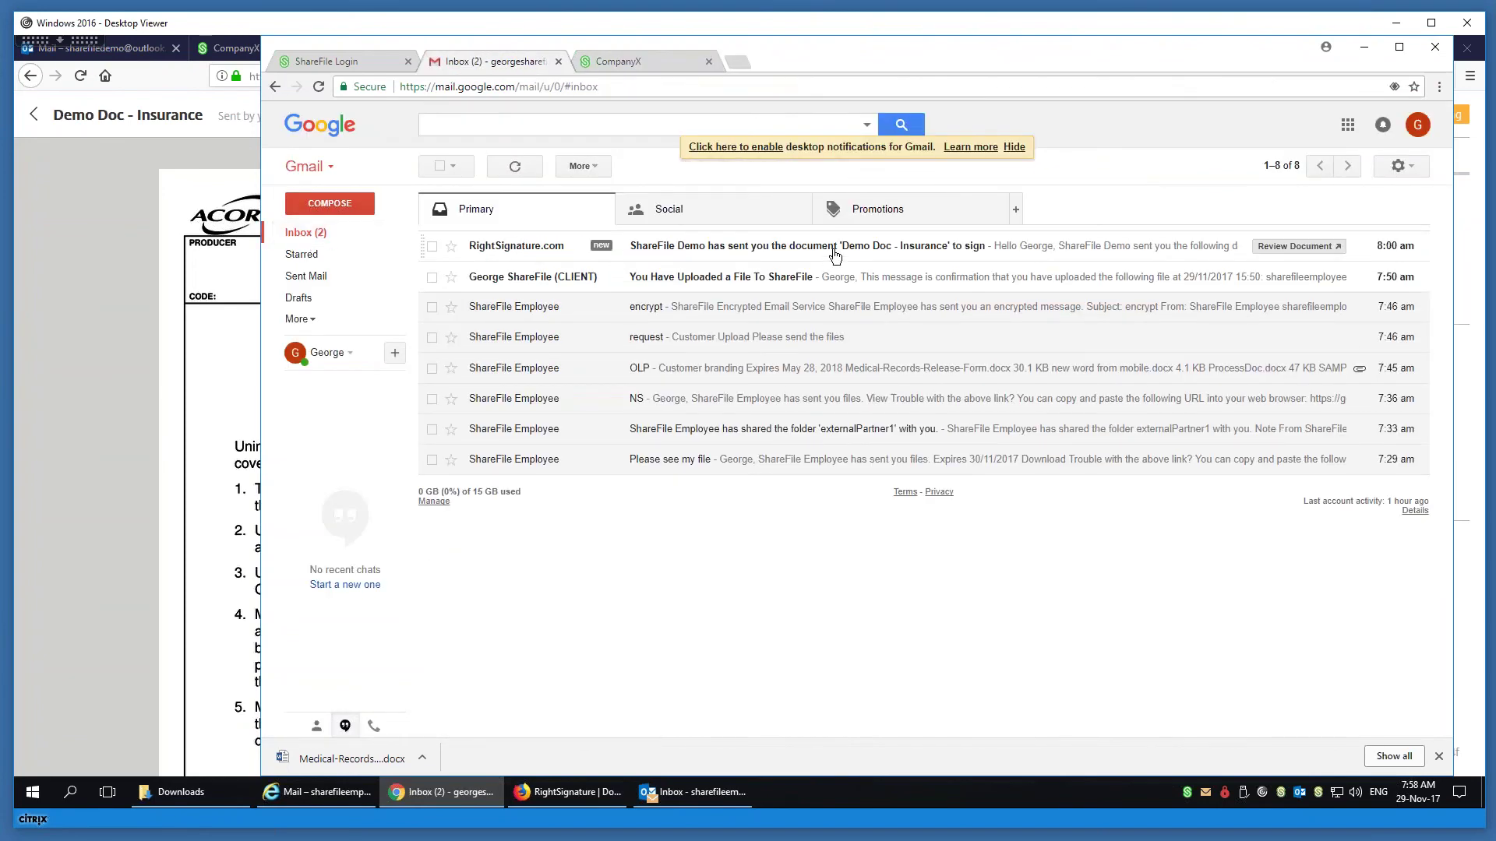
click(830, 248)
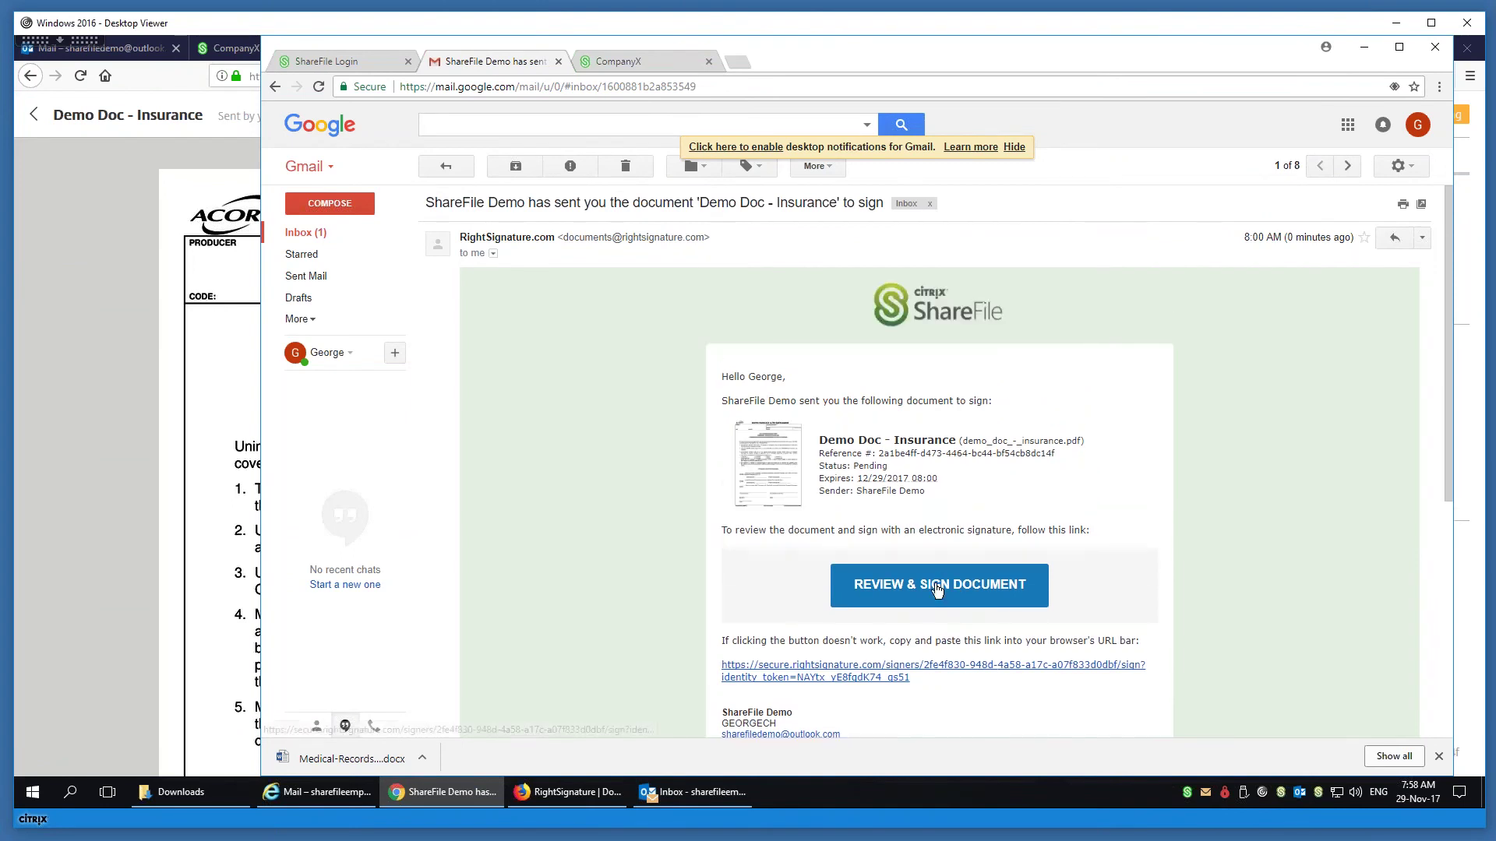
click(937, 580)
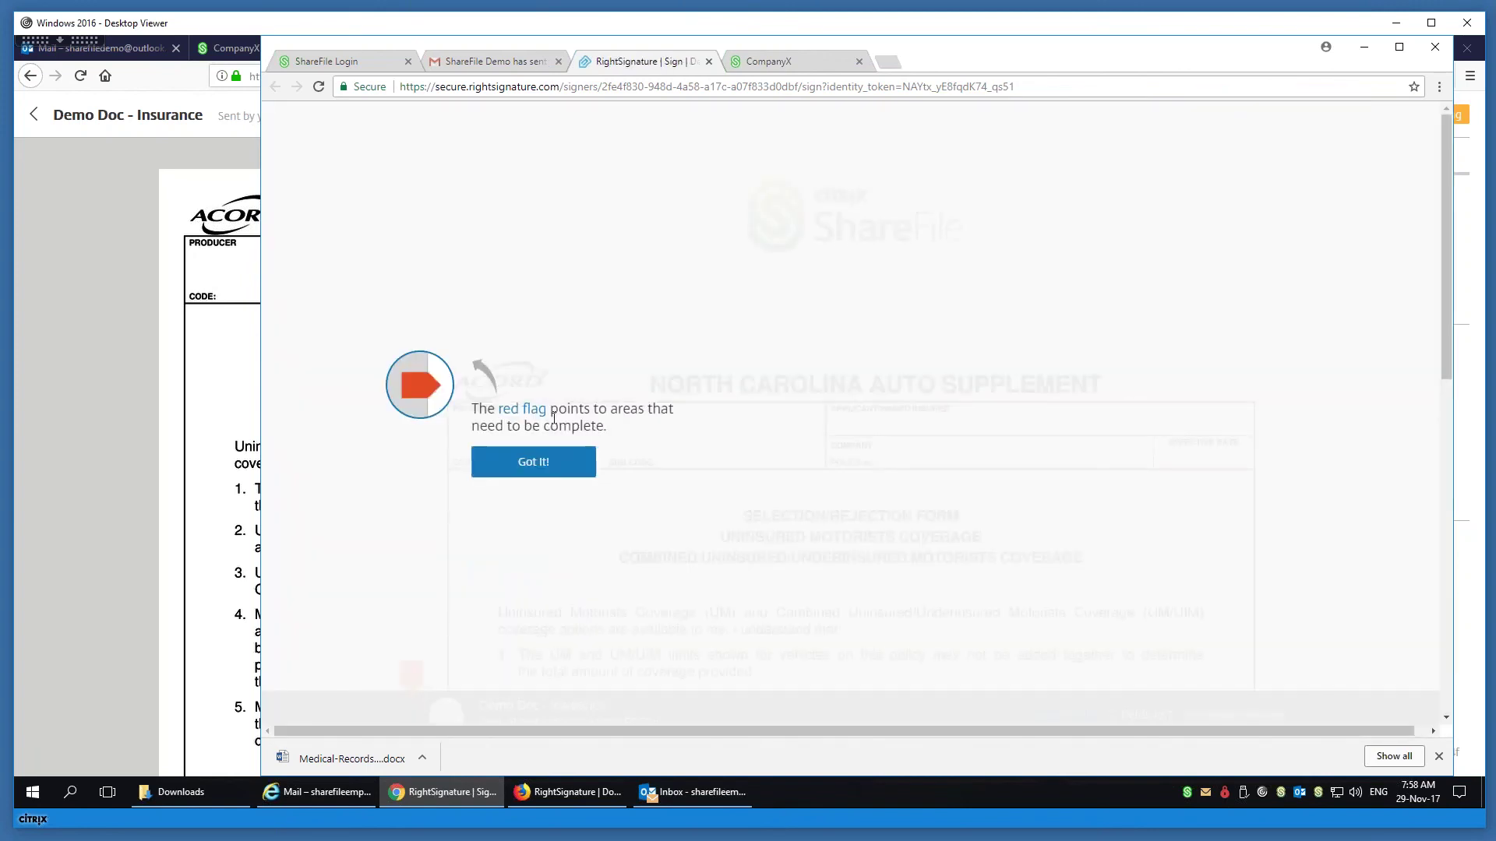
- Dismiss the signing tips, then draw a signature in the Signature field and apply it
drag(932, 49, 842, 51)
click(467, 465)
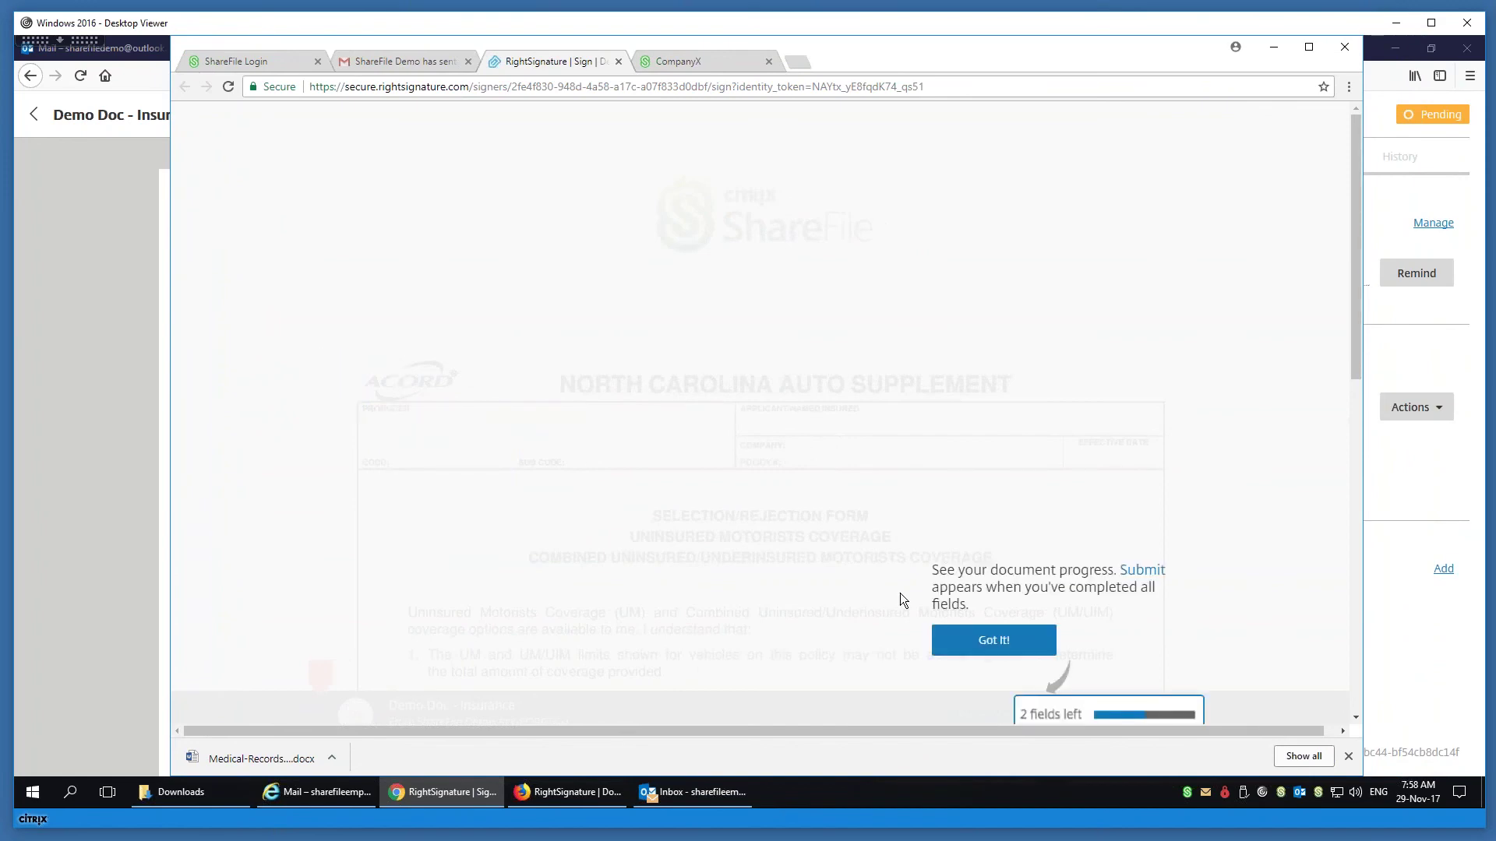
click(991, 639)
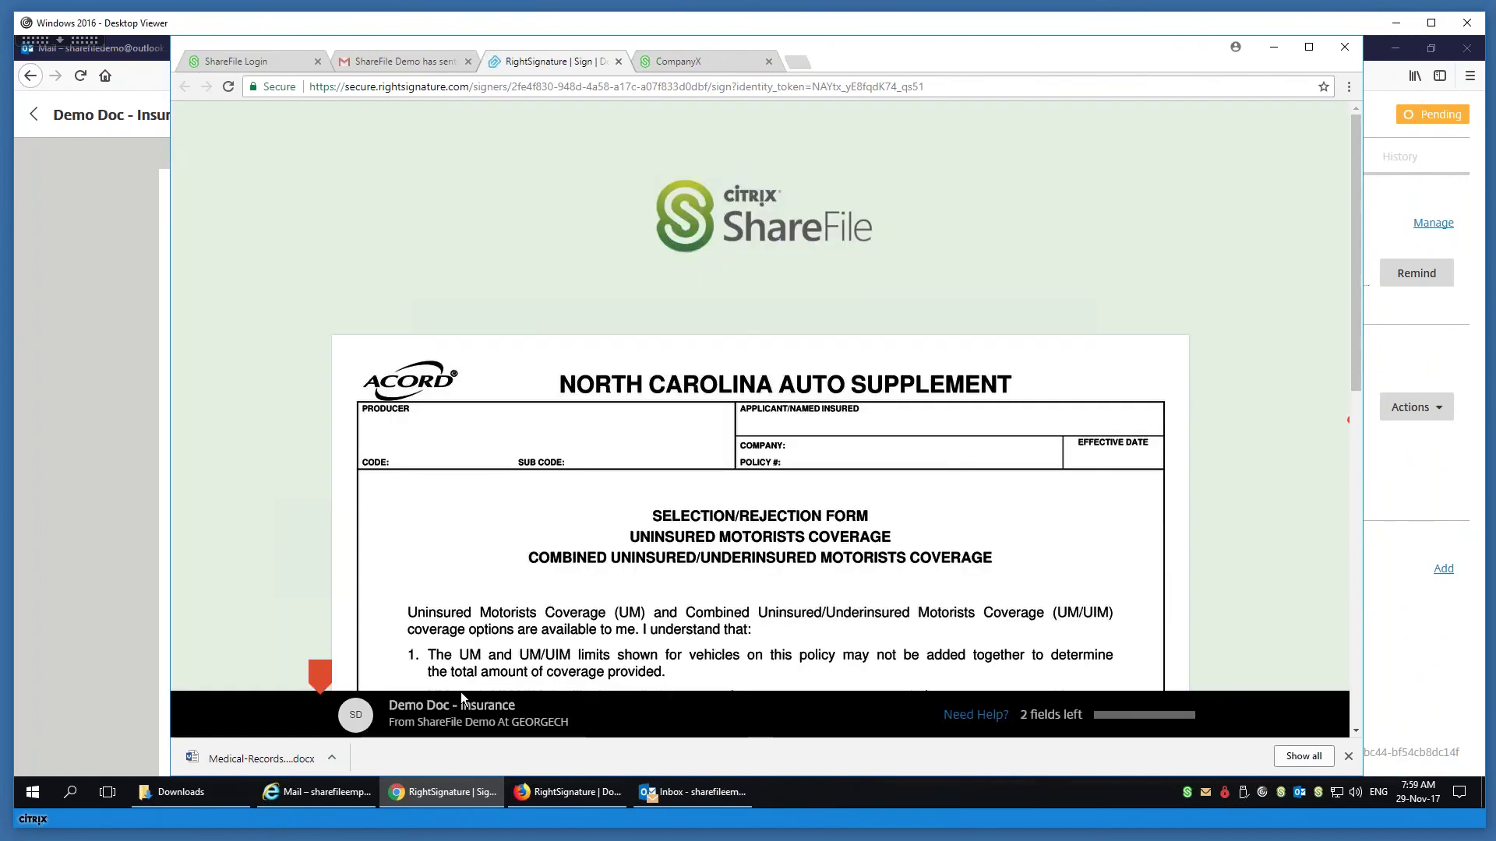
click(322, 679)
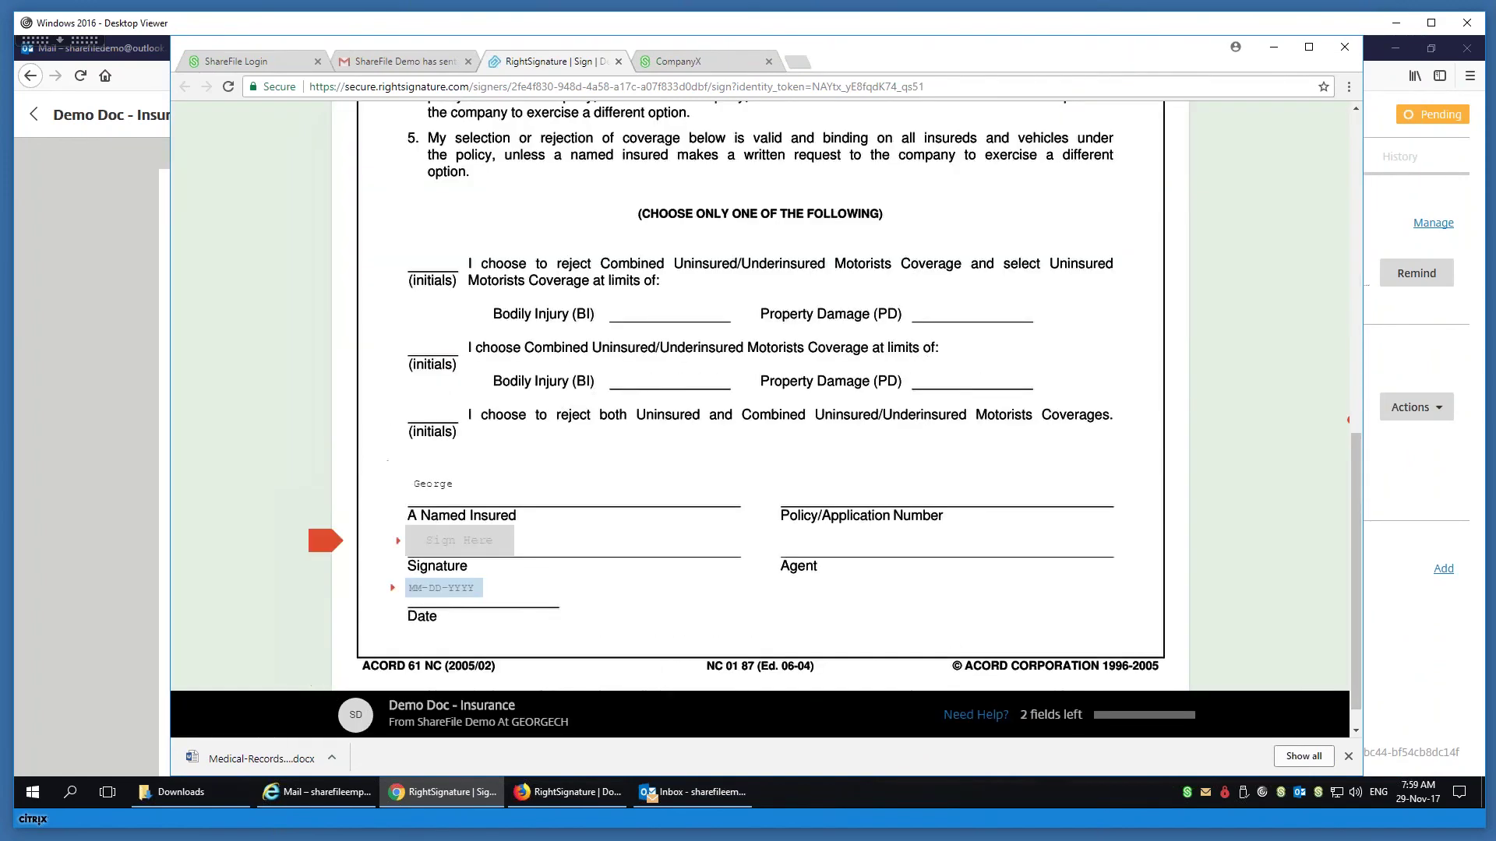
click(481, 545)
drag(530, 363, 720, 335)
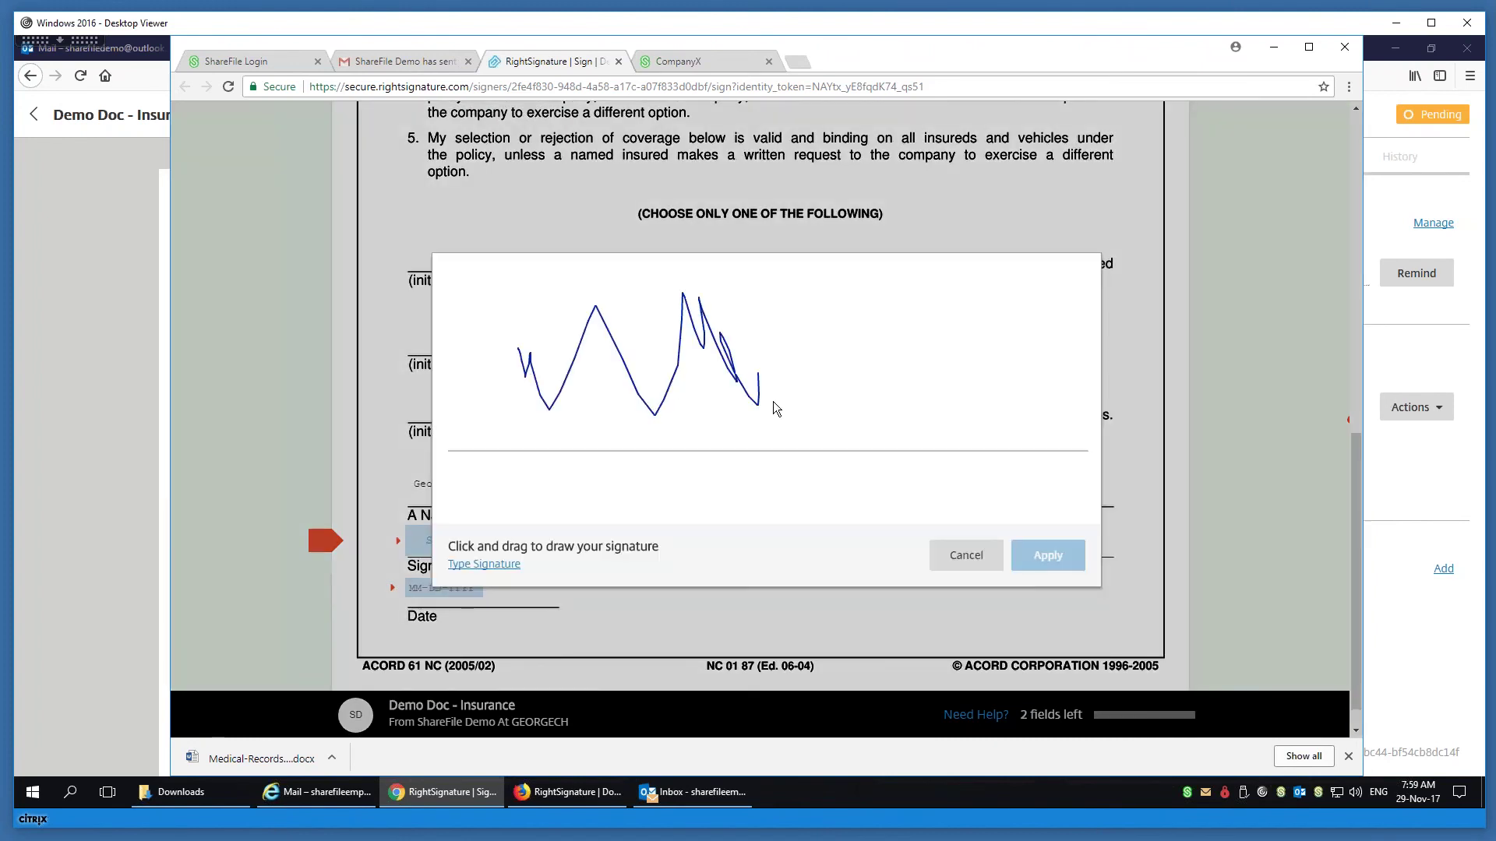
click(1068, 558)
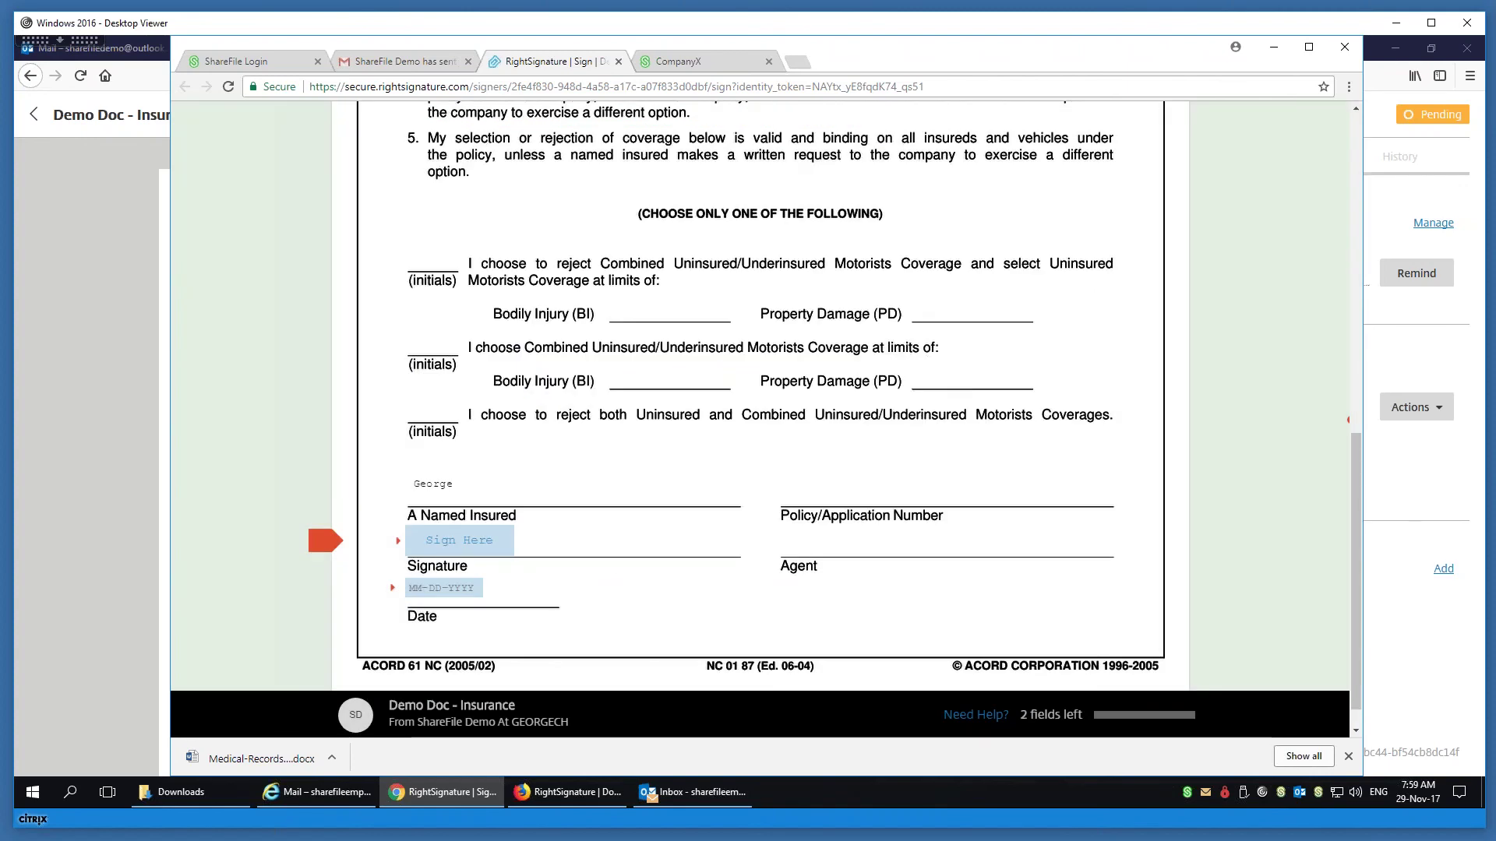
- Set the Date field to 29 November 2017 and submit the signed form
click(328, 591)
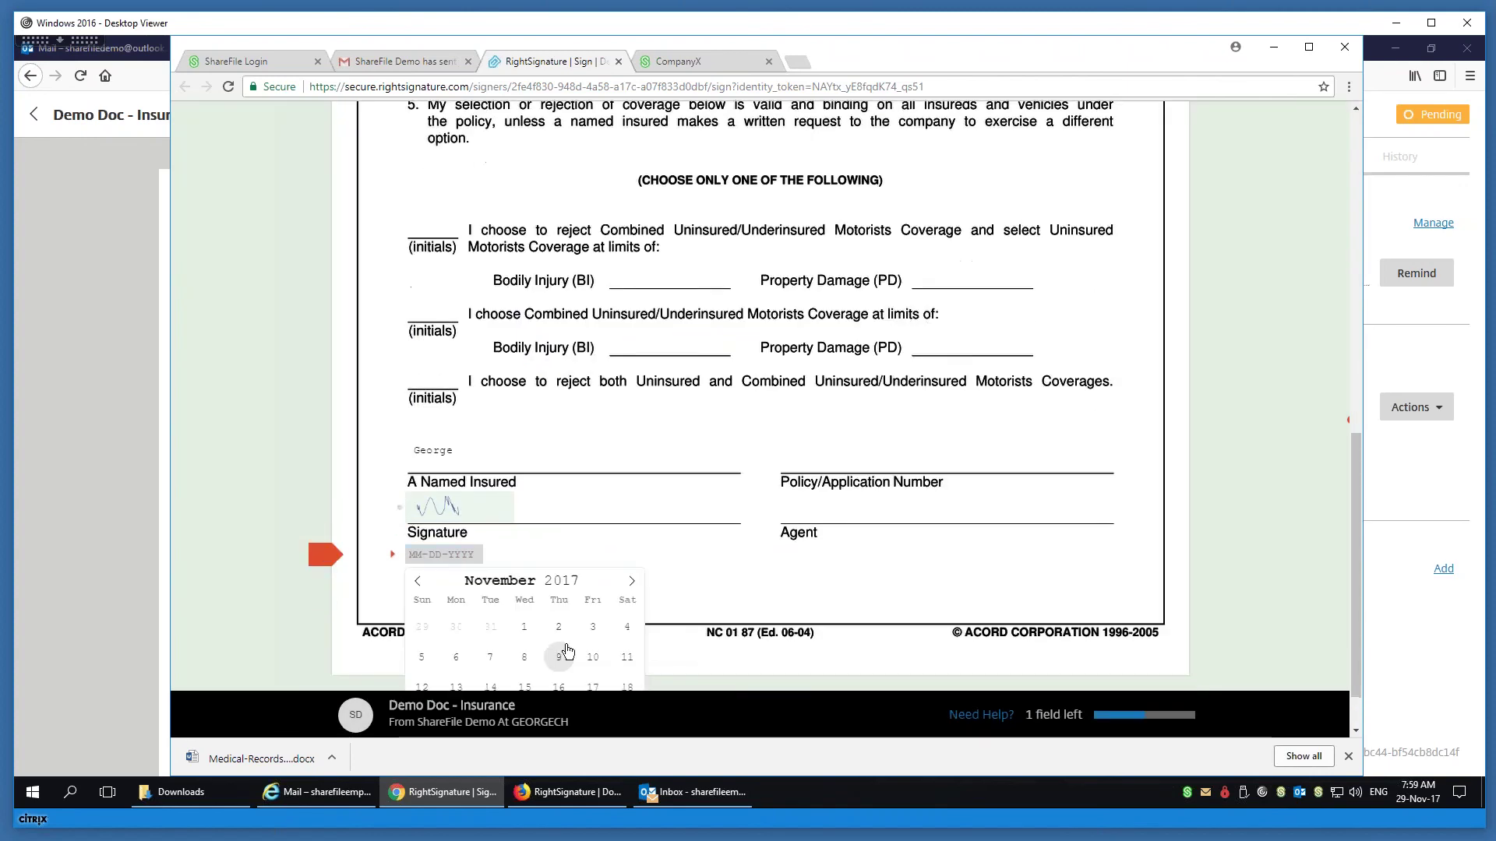
scroll(546, 662, down, 1)
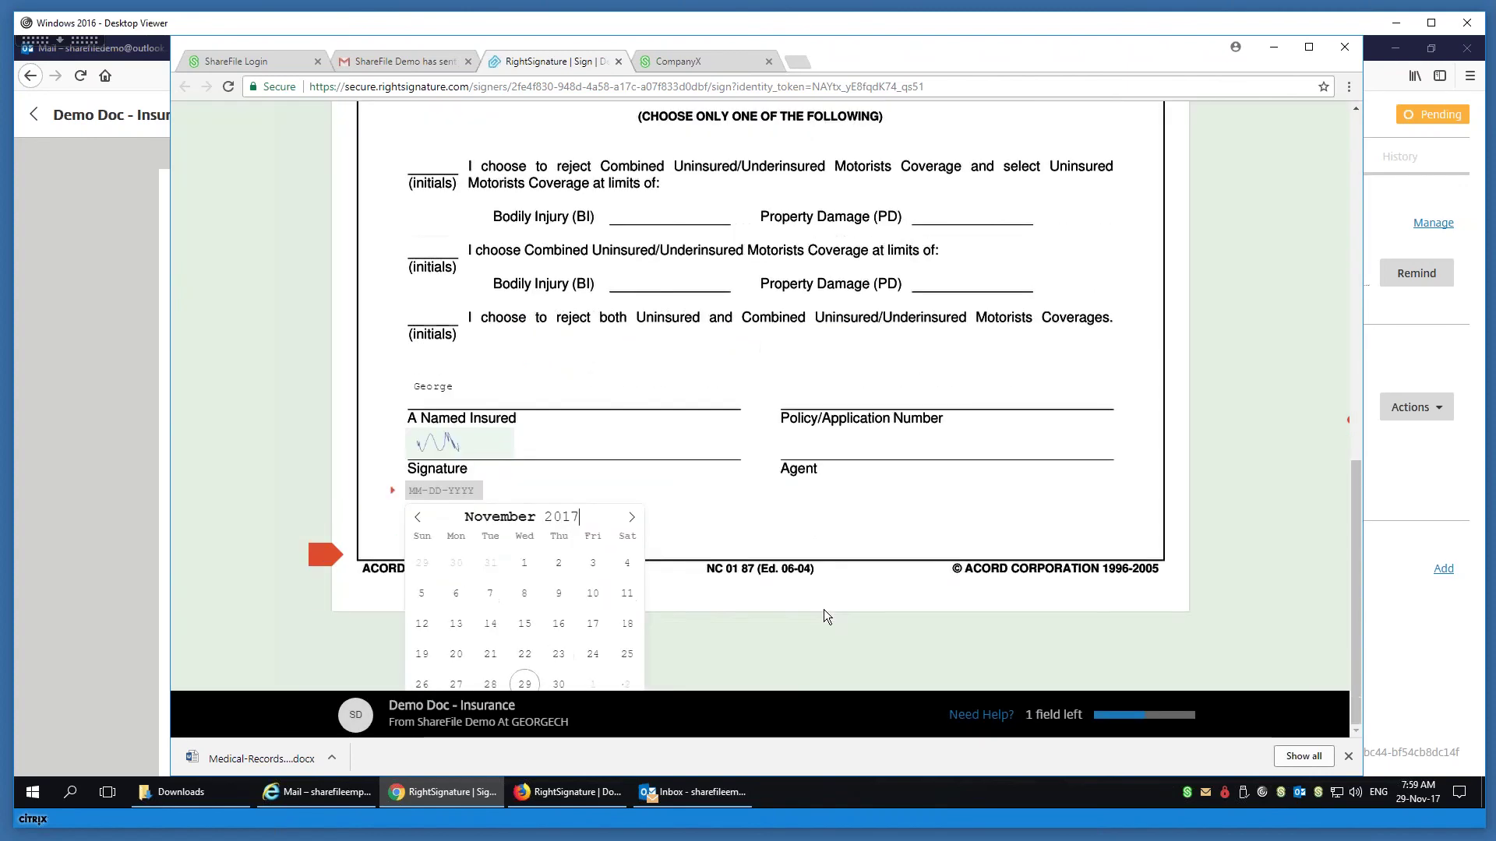
click(524, 683)
click(1109, 711)
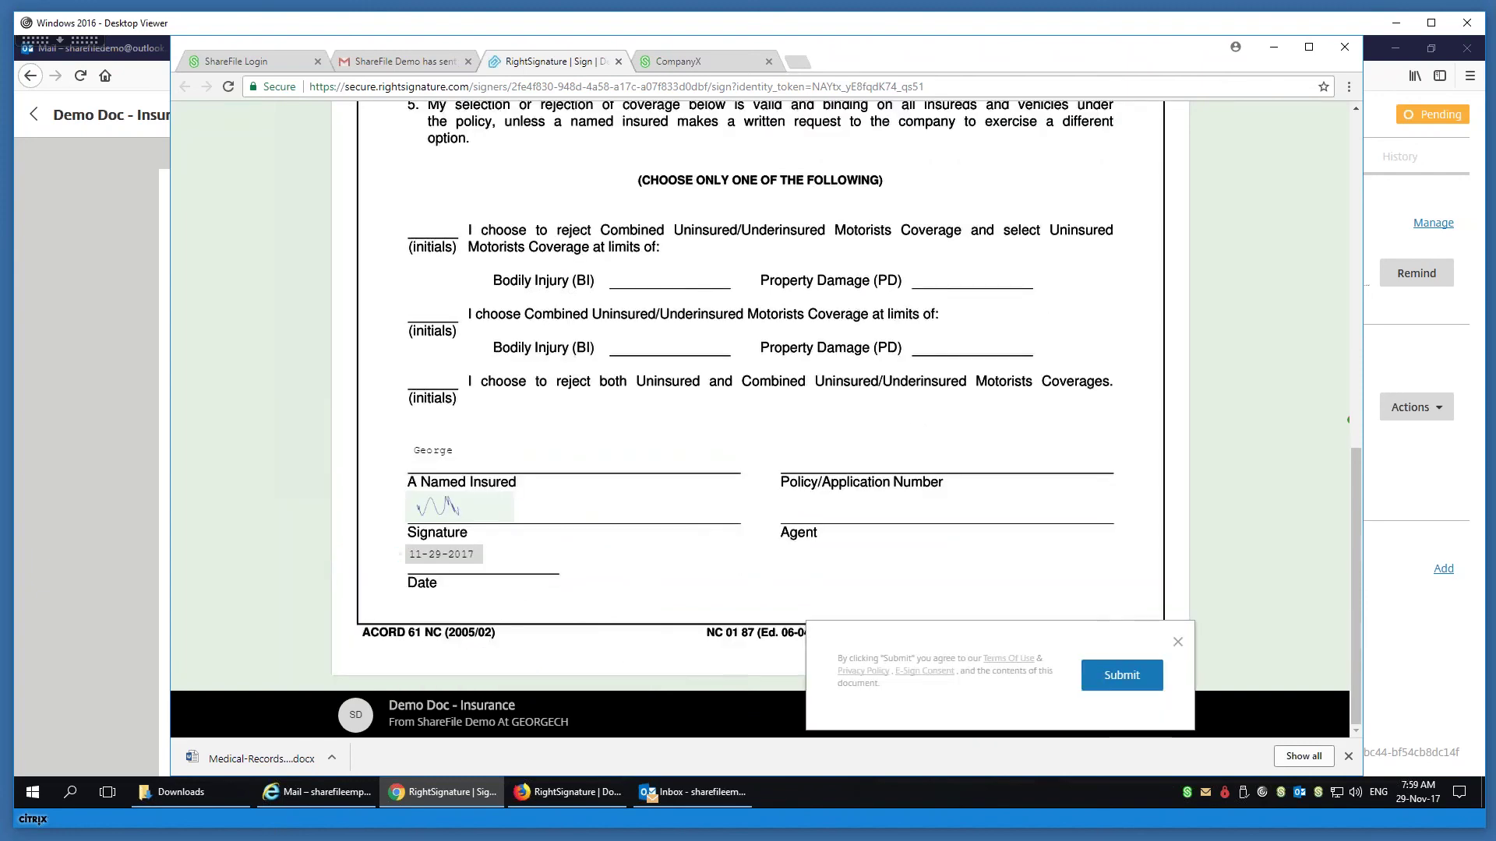
click(1122, 674)
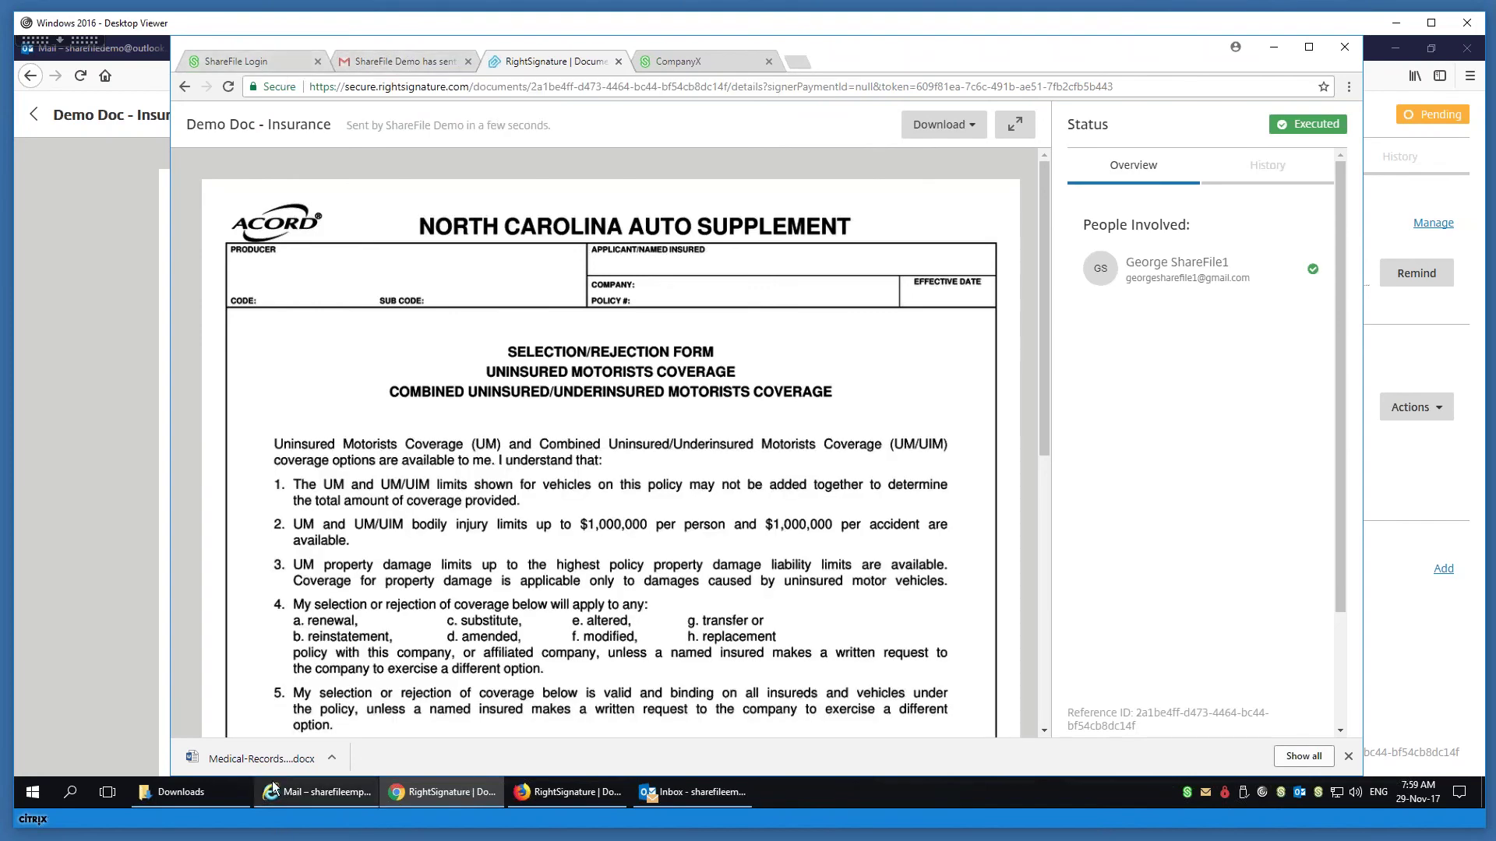
- Check the Outlook mailbox, then return to Firefox's sender view of Demo Doc - Insurance
click(329, 796)
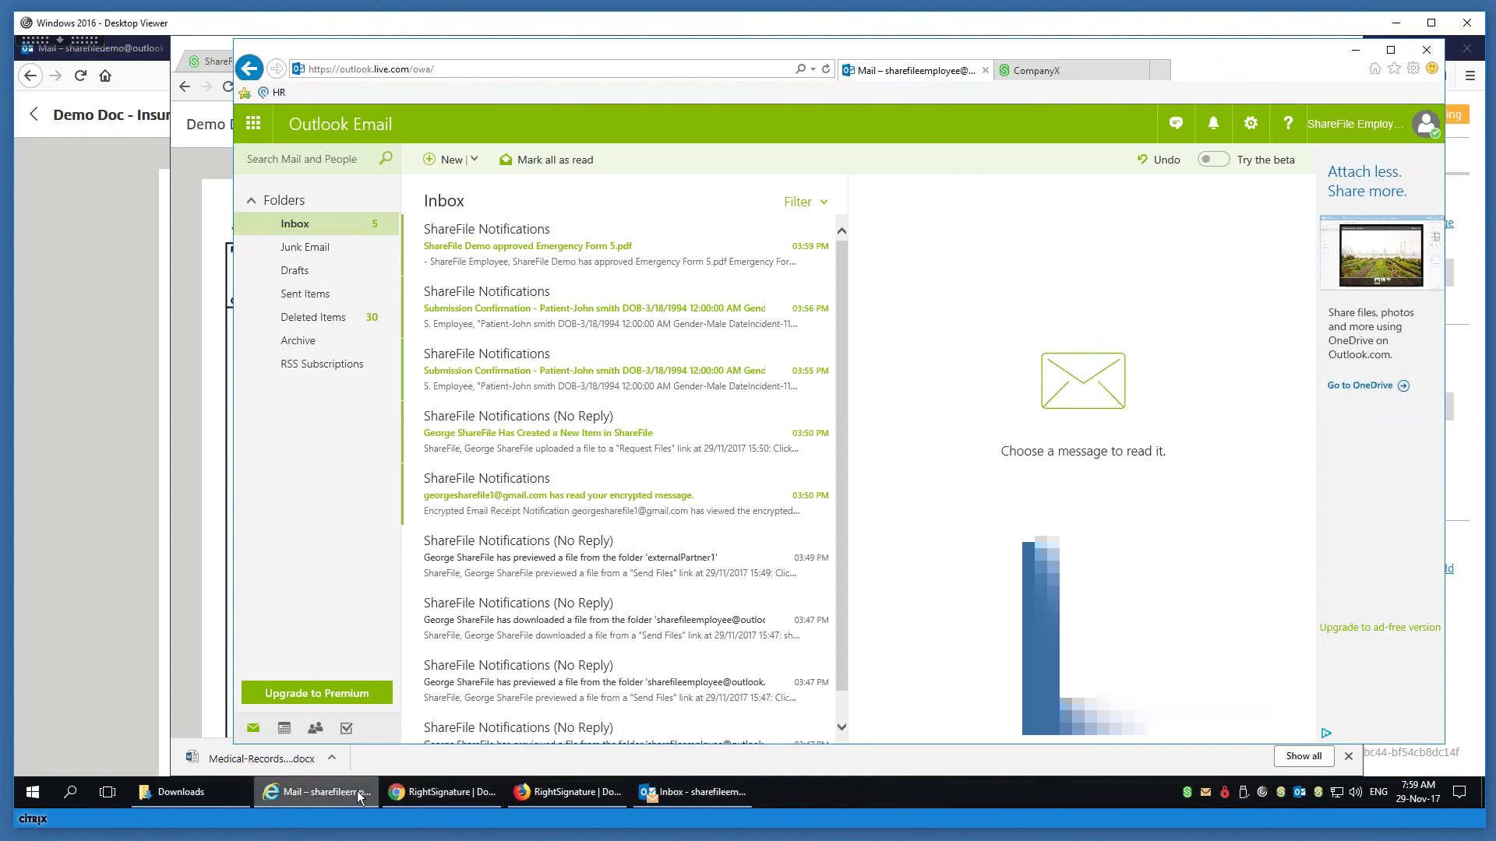
click(1040, 71)
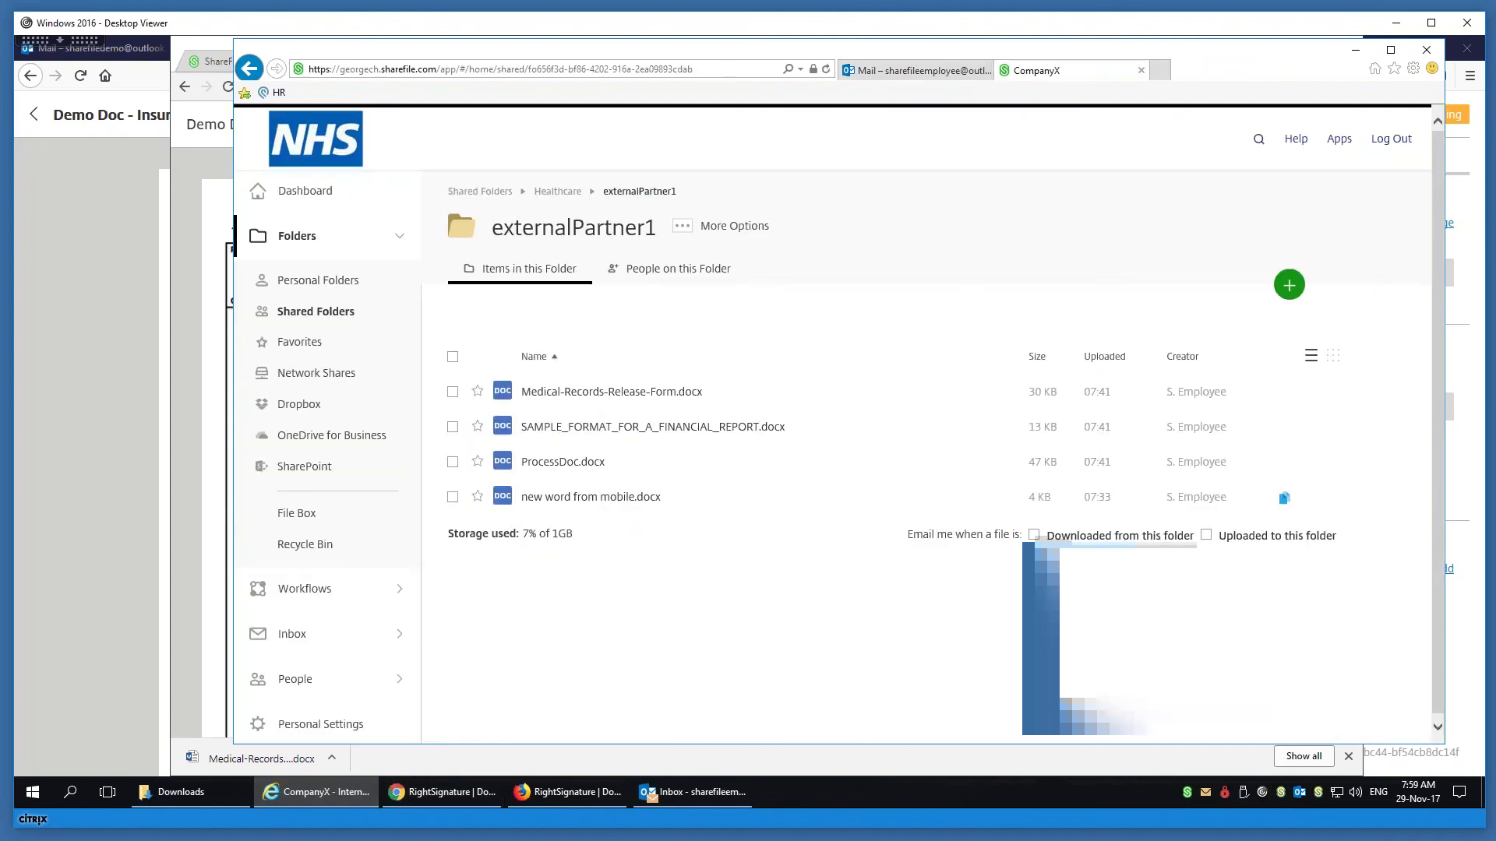
click(324, 793)
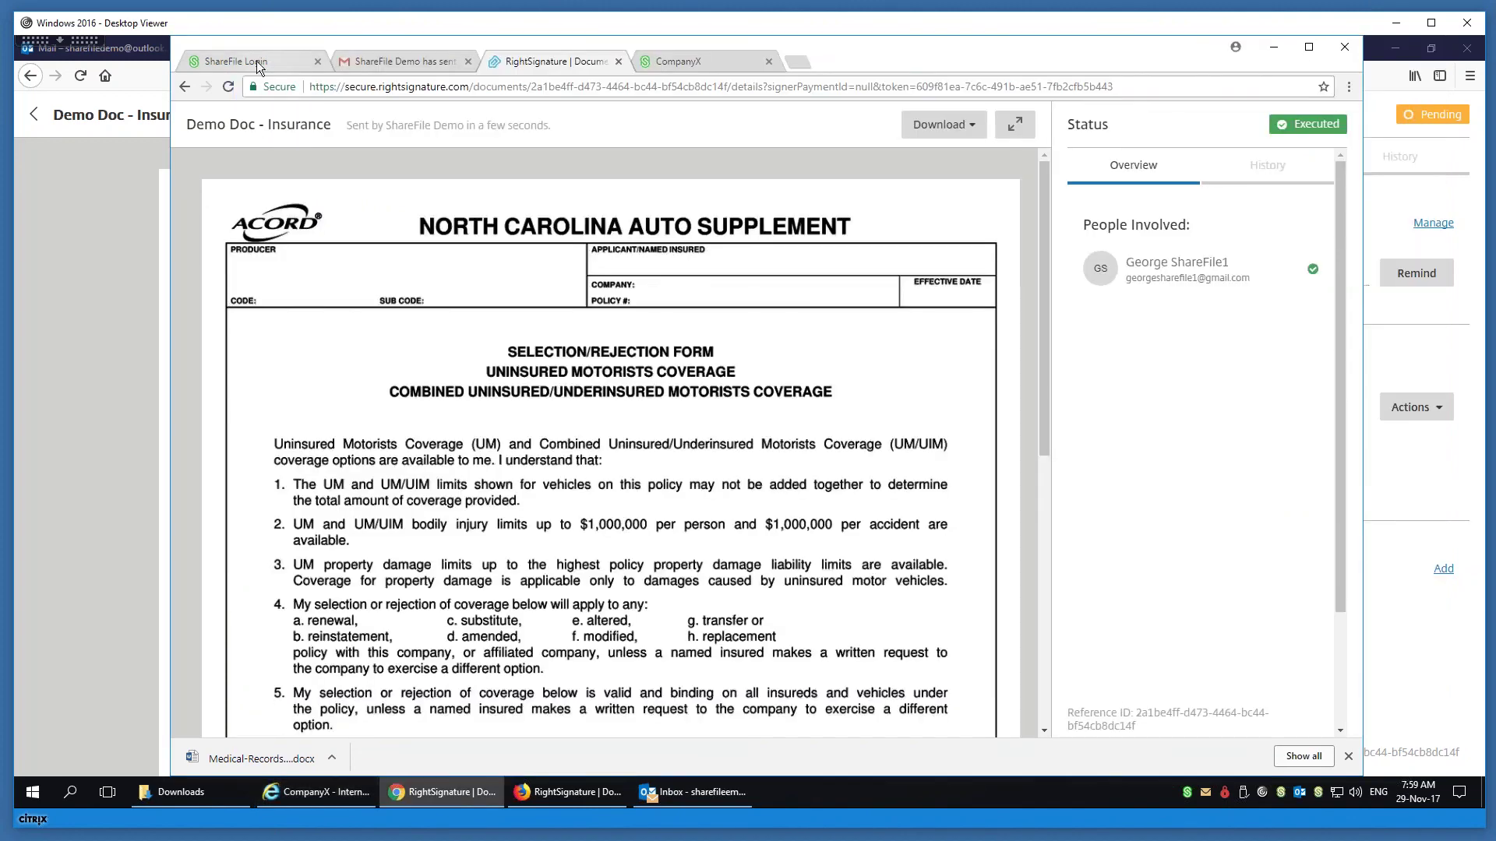
click(255, 61)
click(556, 61)
click(1404, 45)
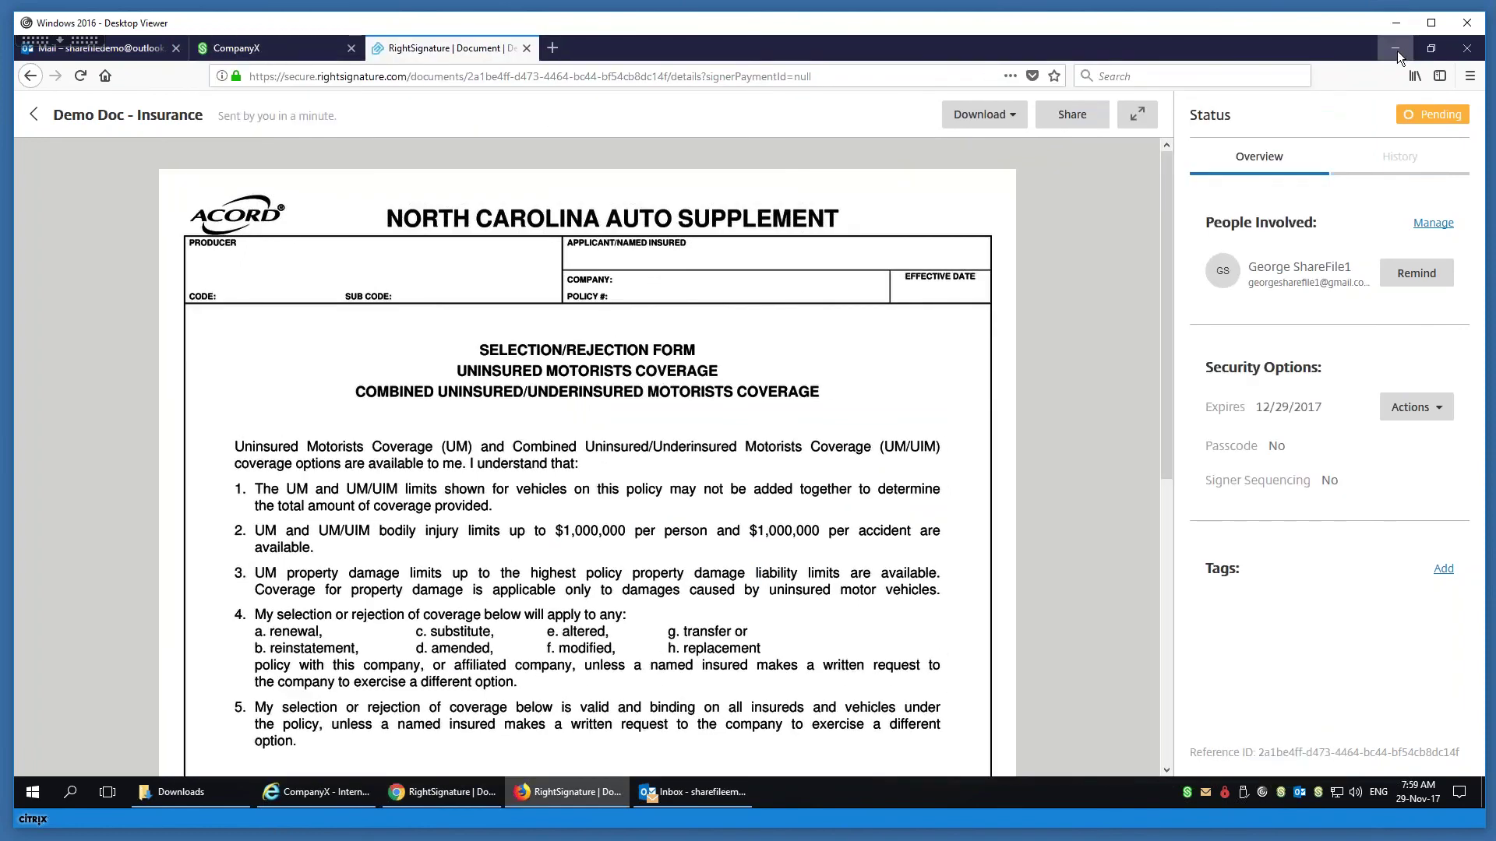
- Reload the ShareFile RightSignature folder and open demo_doc_-_insurance-signed.pdf (24 KB)
click(269, 51)
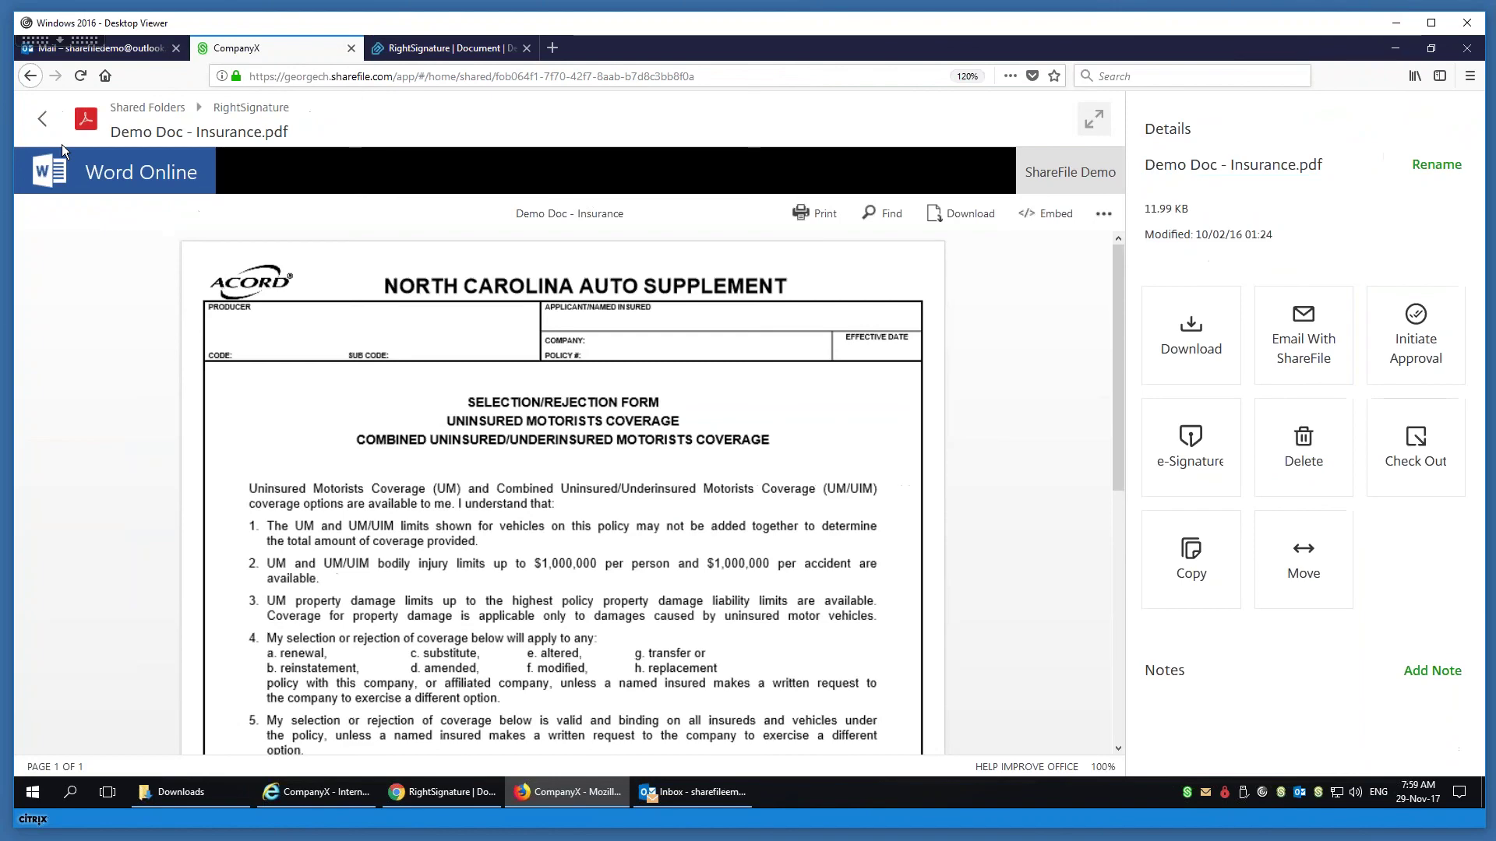
click(41, 120)
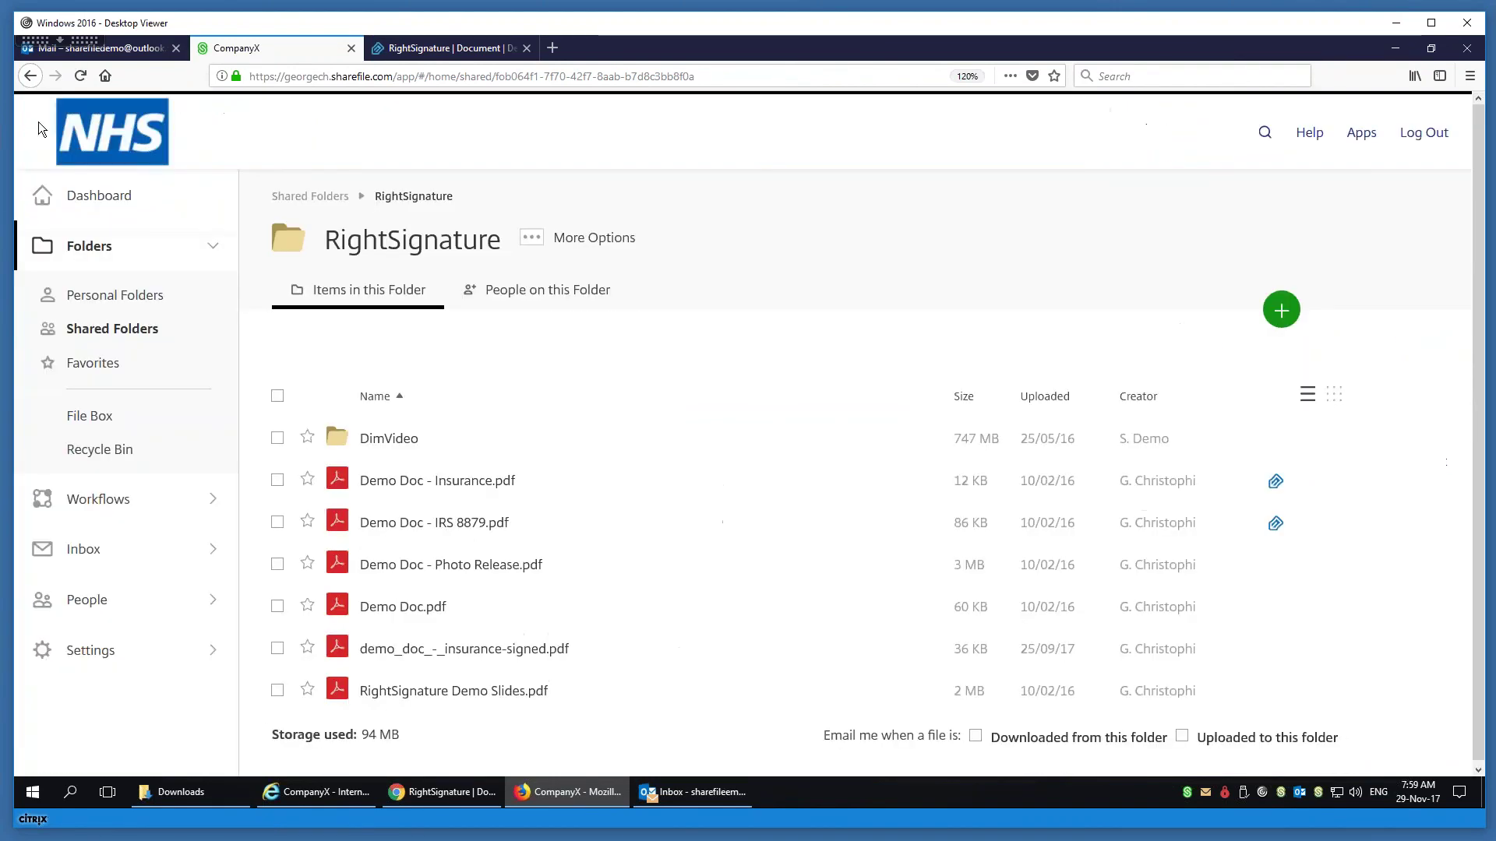
click(653, 77)
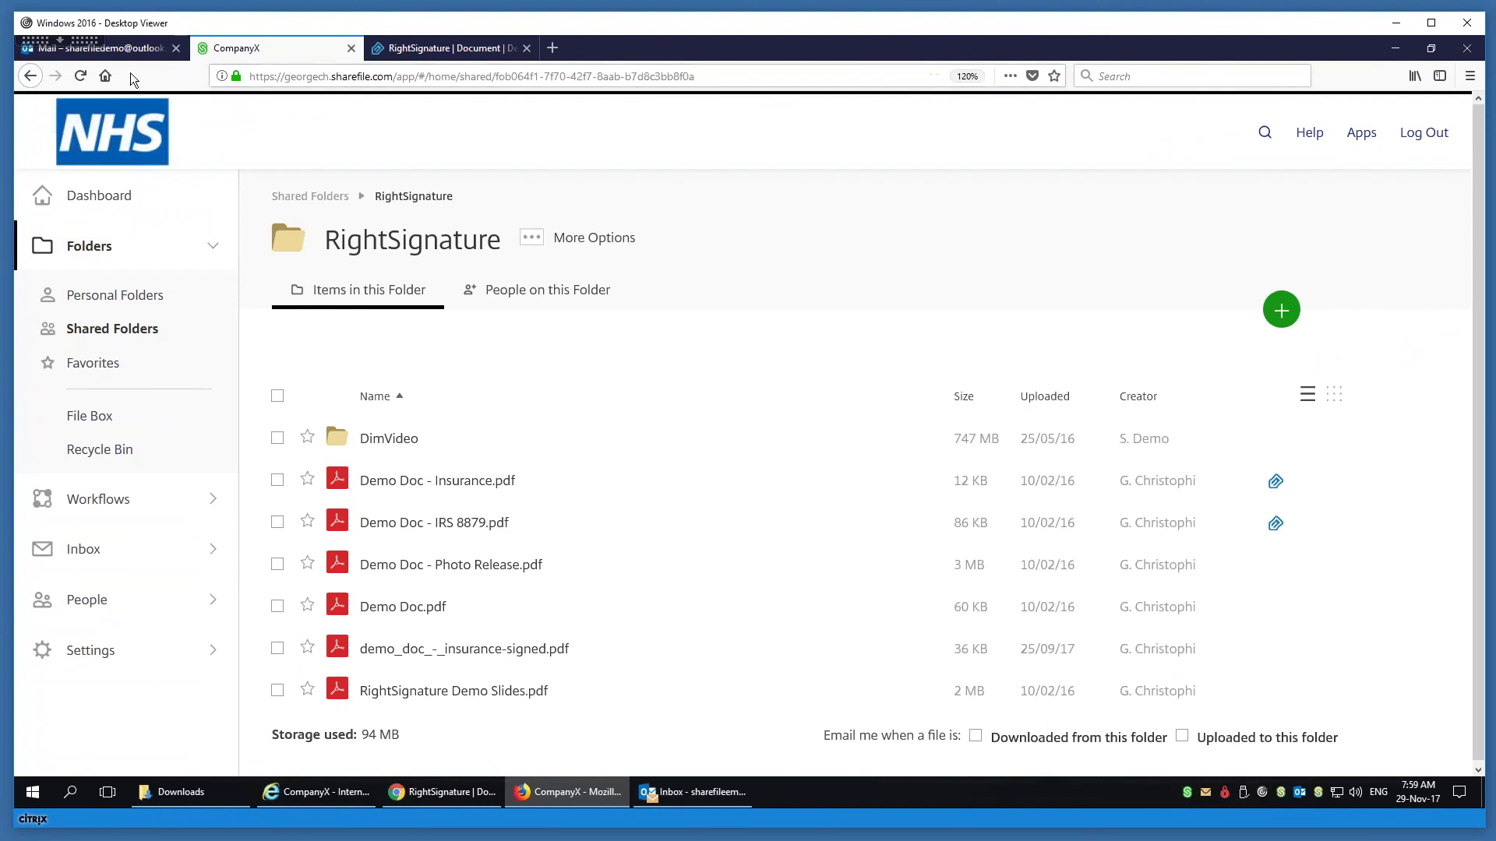
click(86, 74)
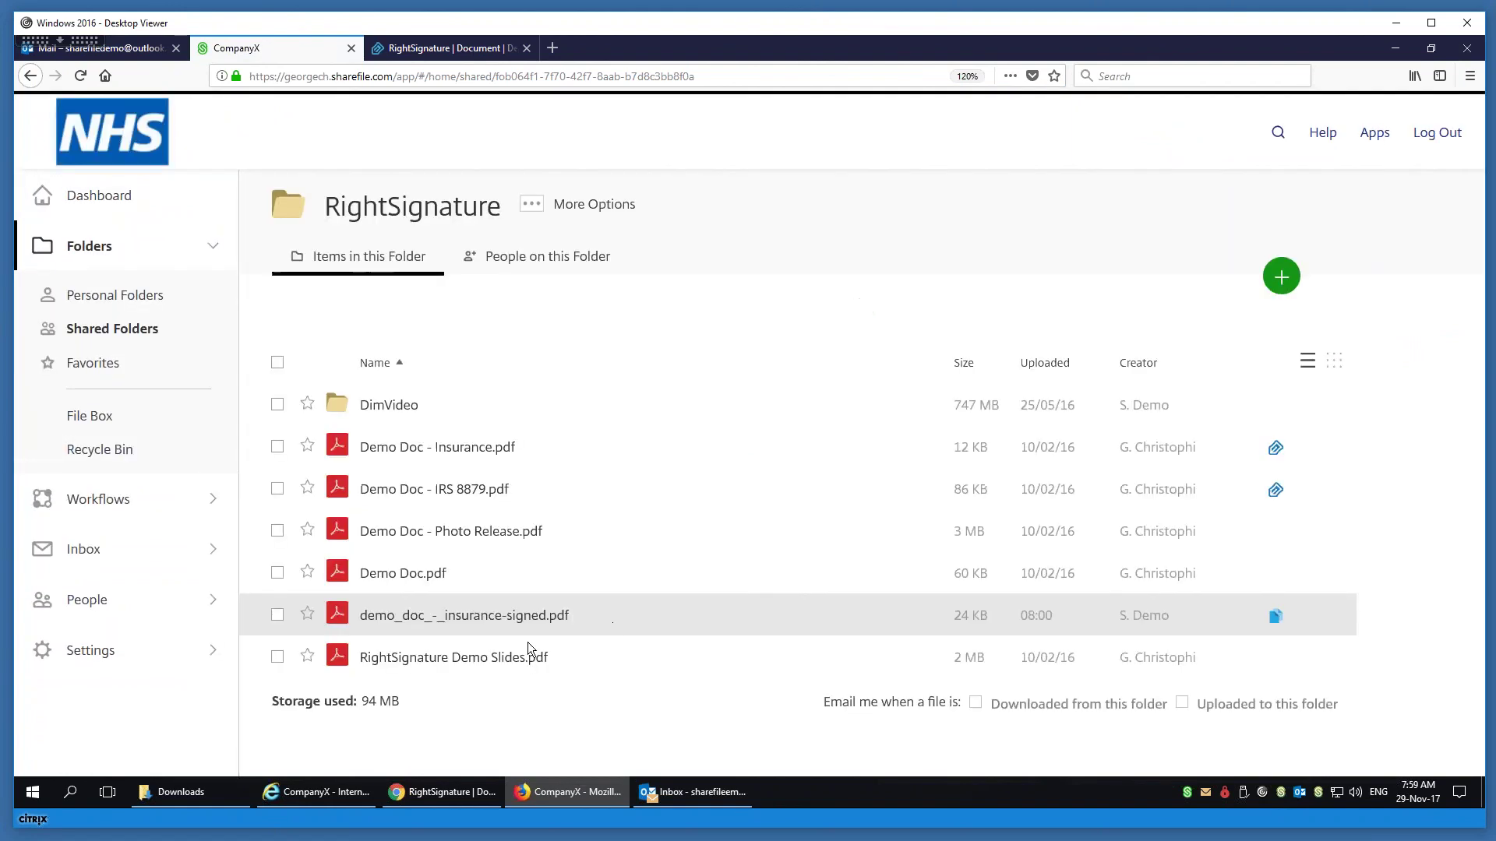
click(506, 654)
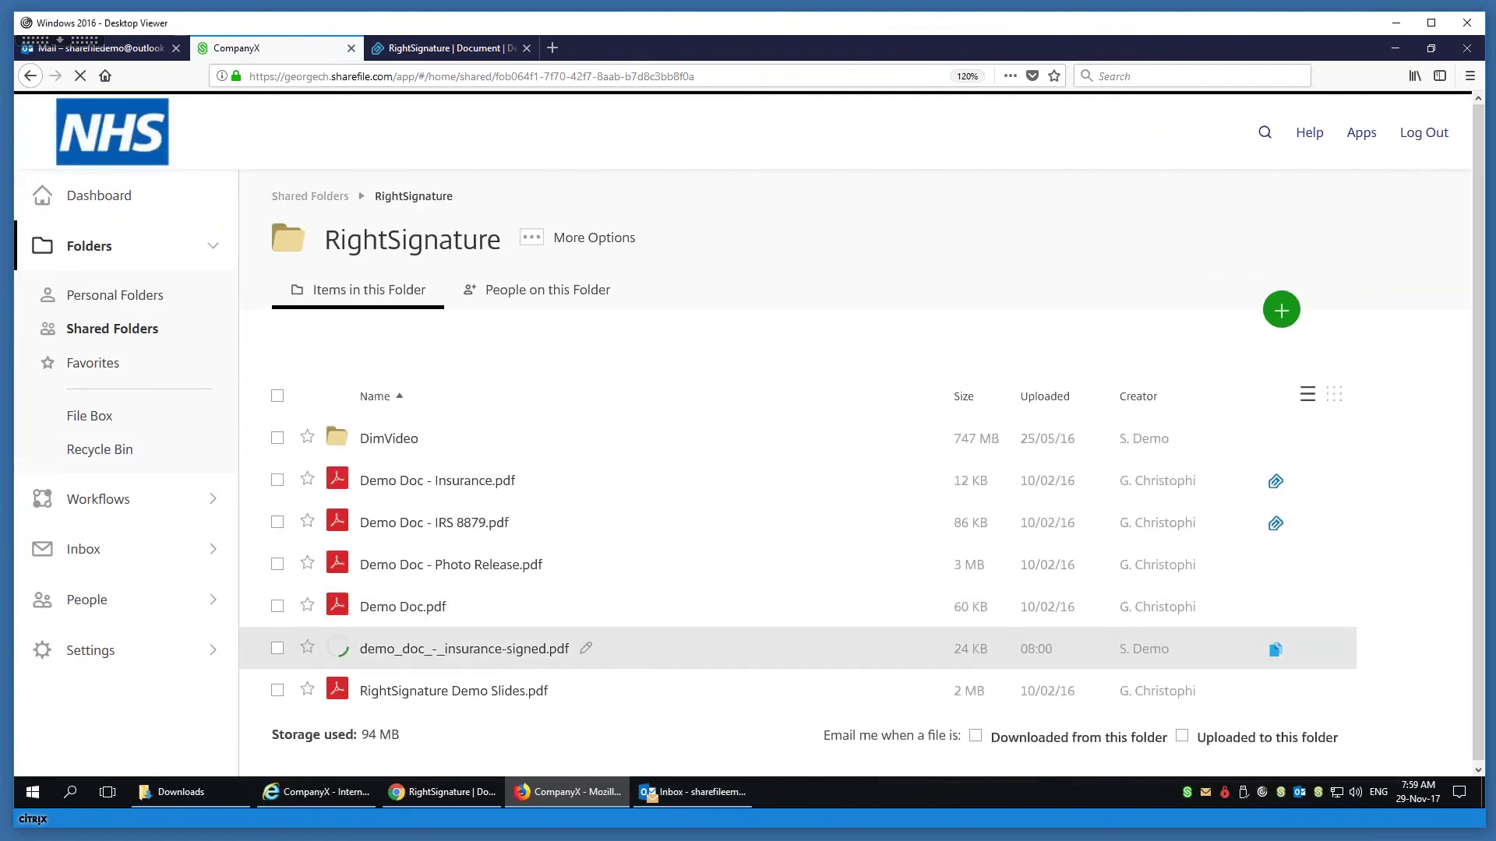